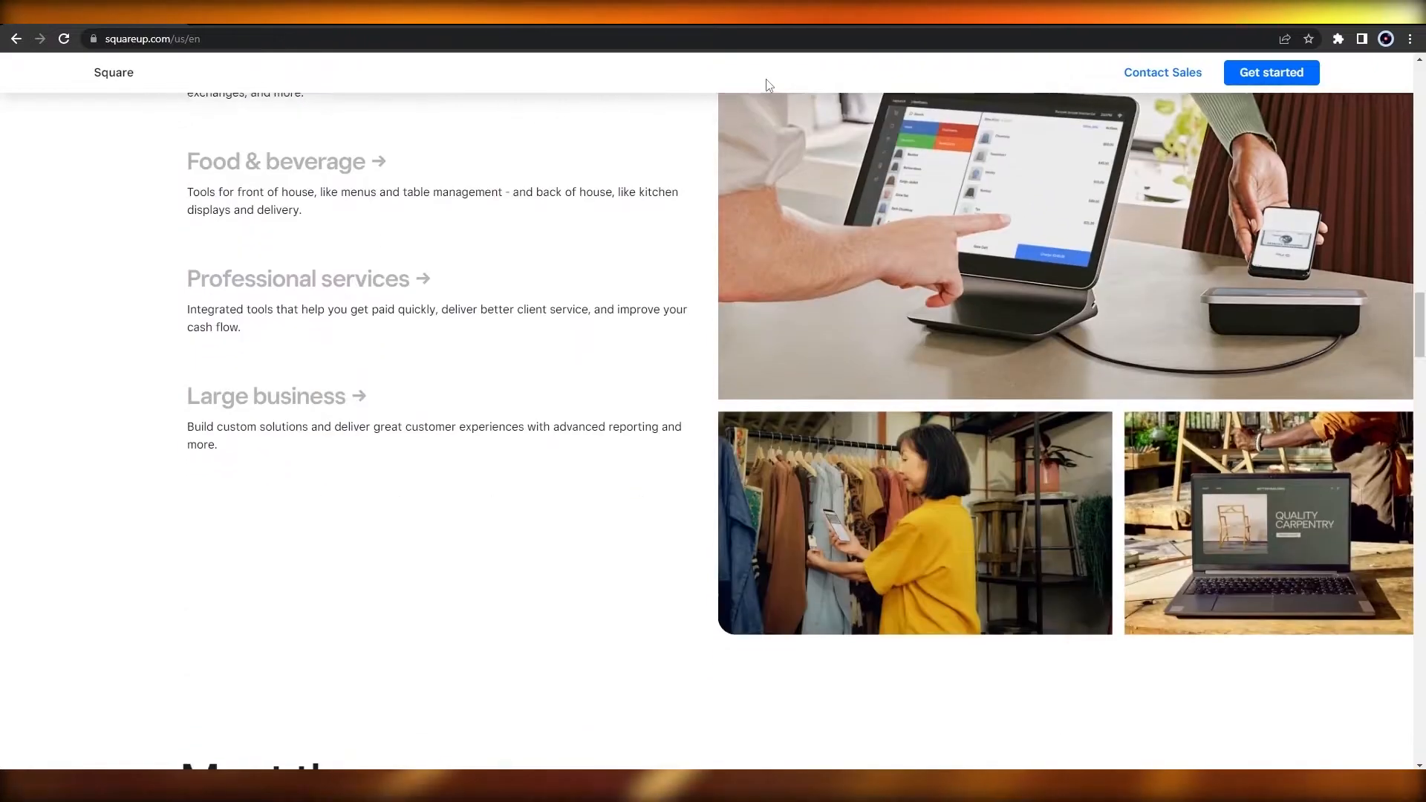
scroll(767, 83, down, 8)
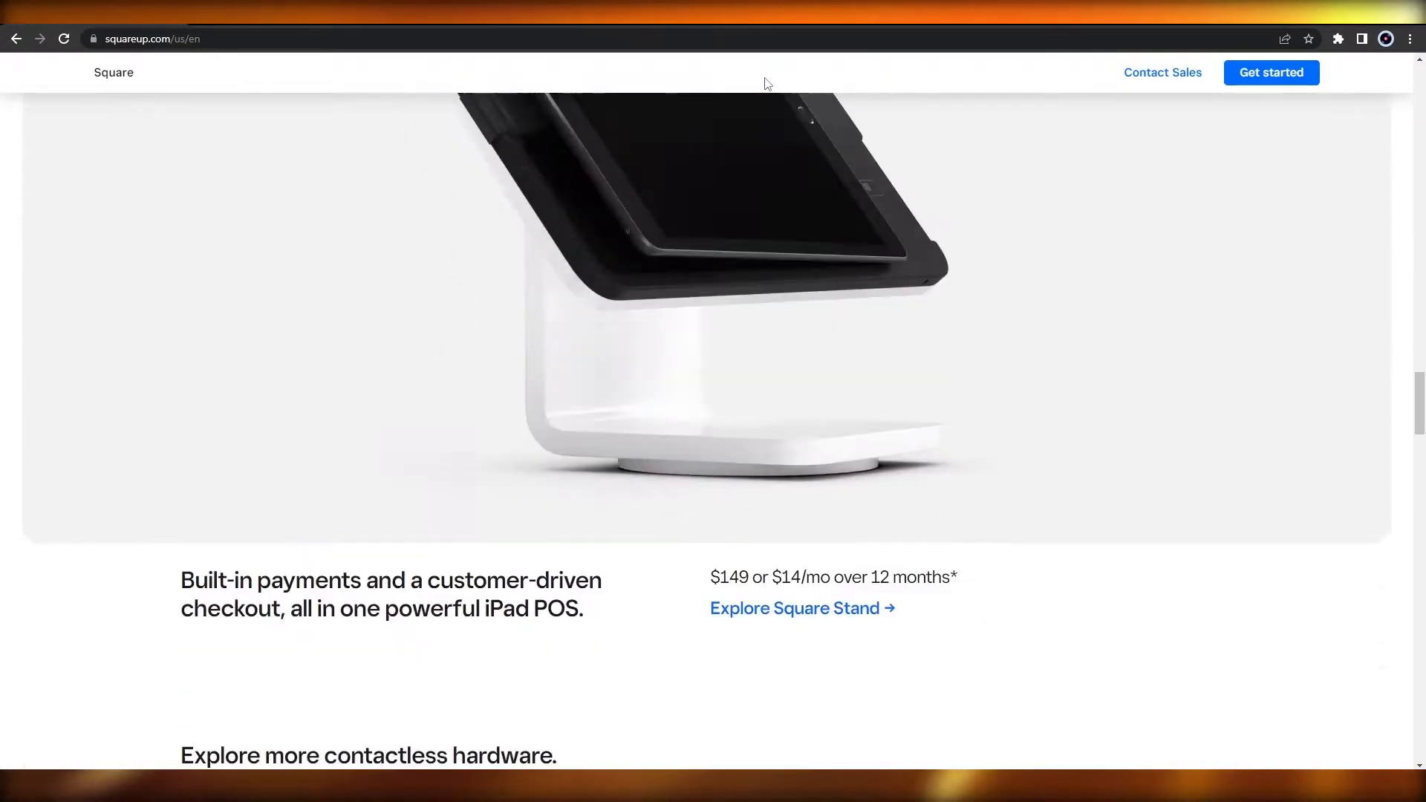
Step: Look over the Square home page, covering the business types, Square Stand, contactless hardware, resources and footer links
scroll(767, 83, up, 6)
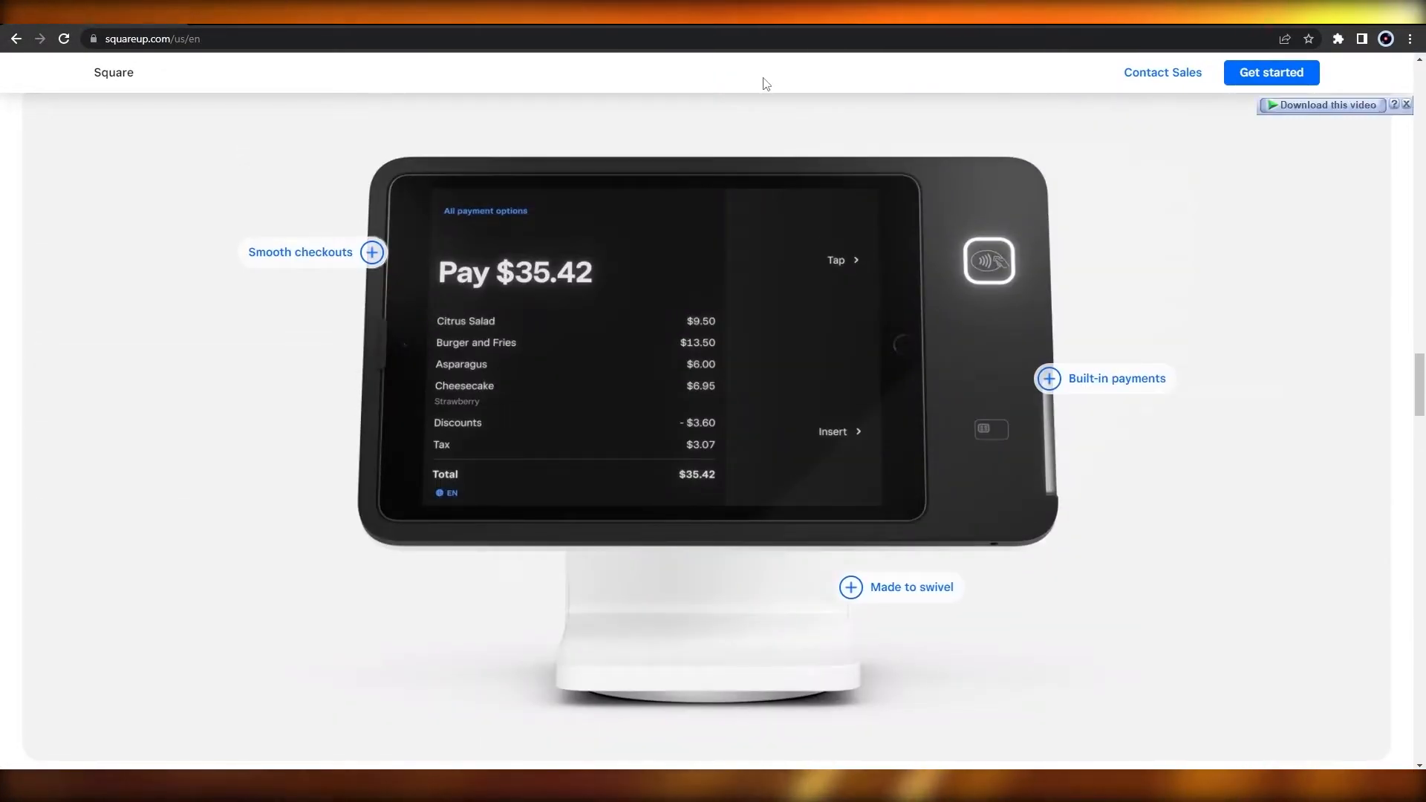
scroll(766, 84, up, 1)
scroll(767, 84, up, 2)
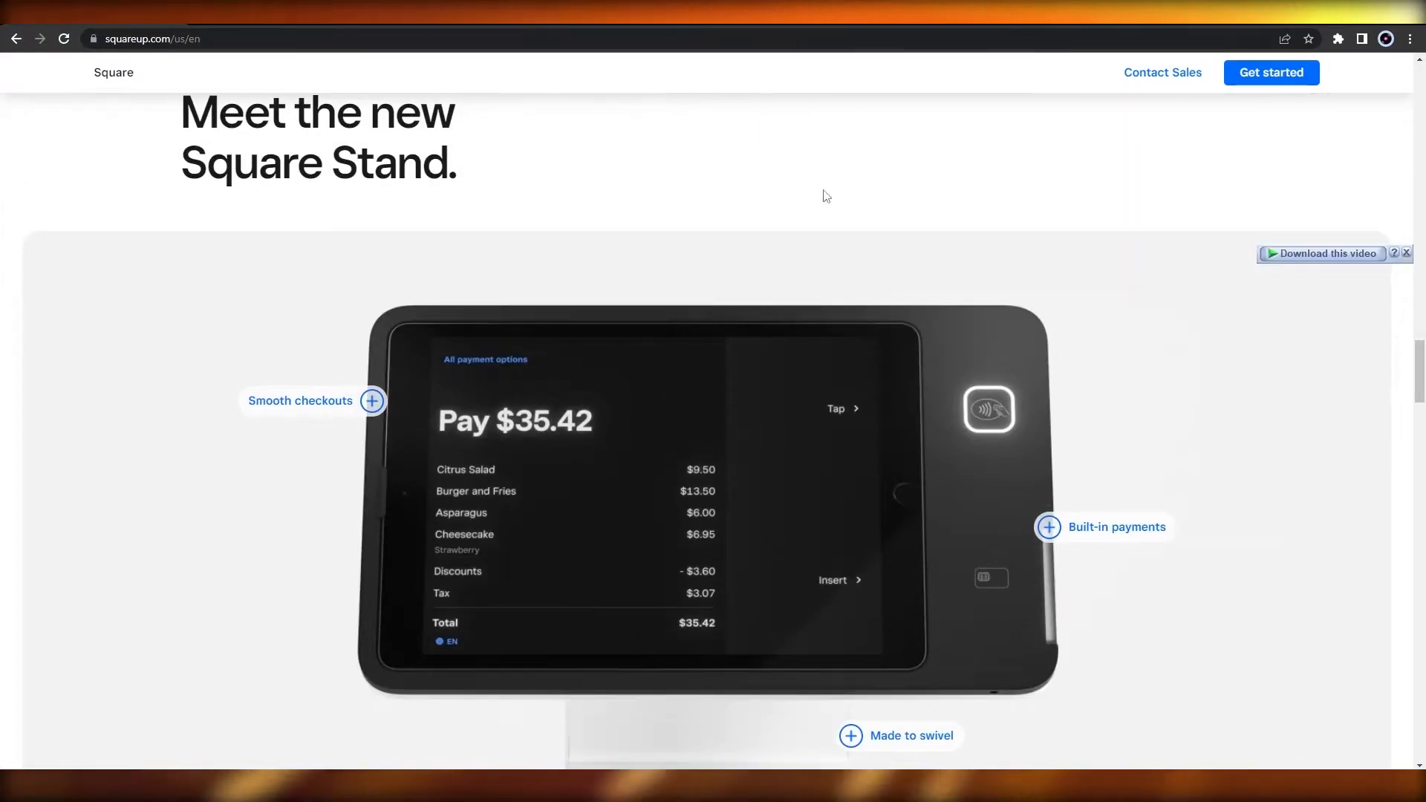
scroll(771, 299, down, 10)
scroll(770, 300, down, 7)
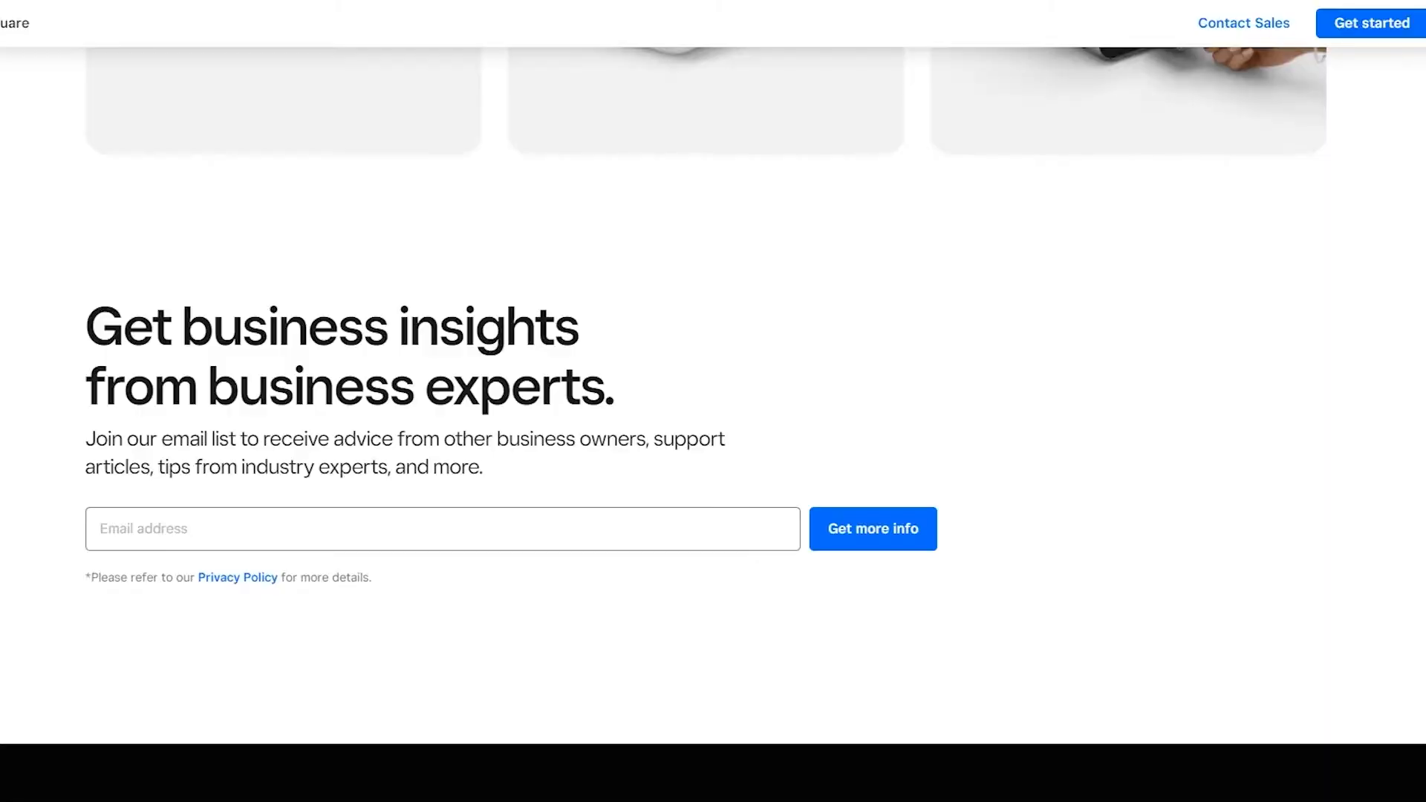
scroll(344, 178, down, 1)
scroll(624, 258, up, 20)
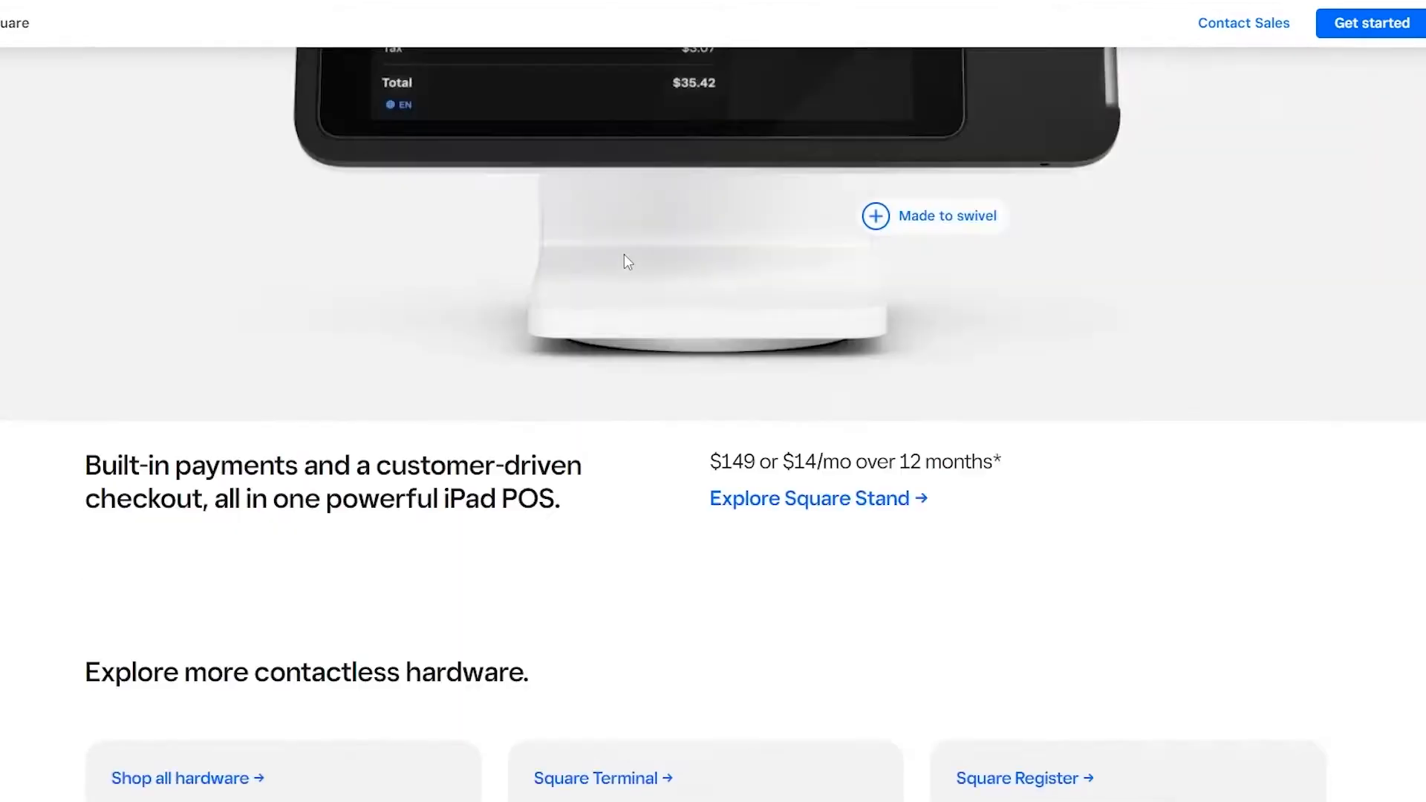
scroll(617, 248, down, 15)
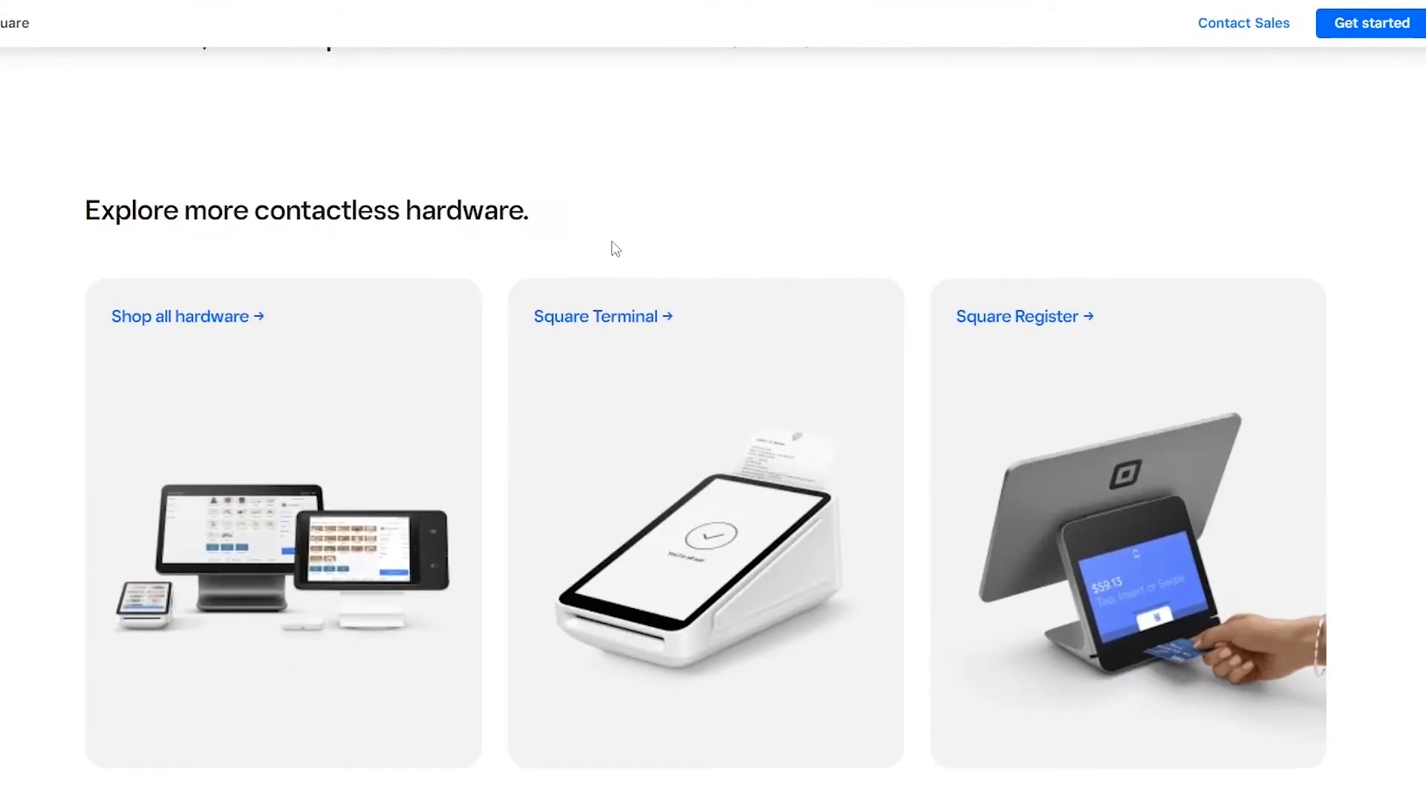
scroll(609, 242, down, 20)
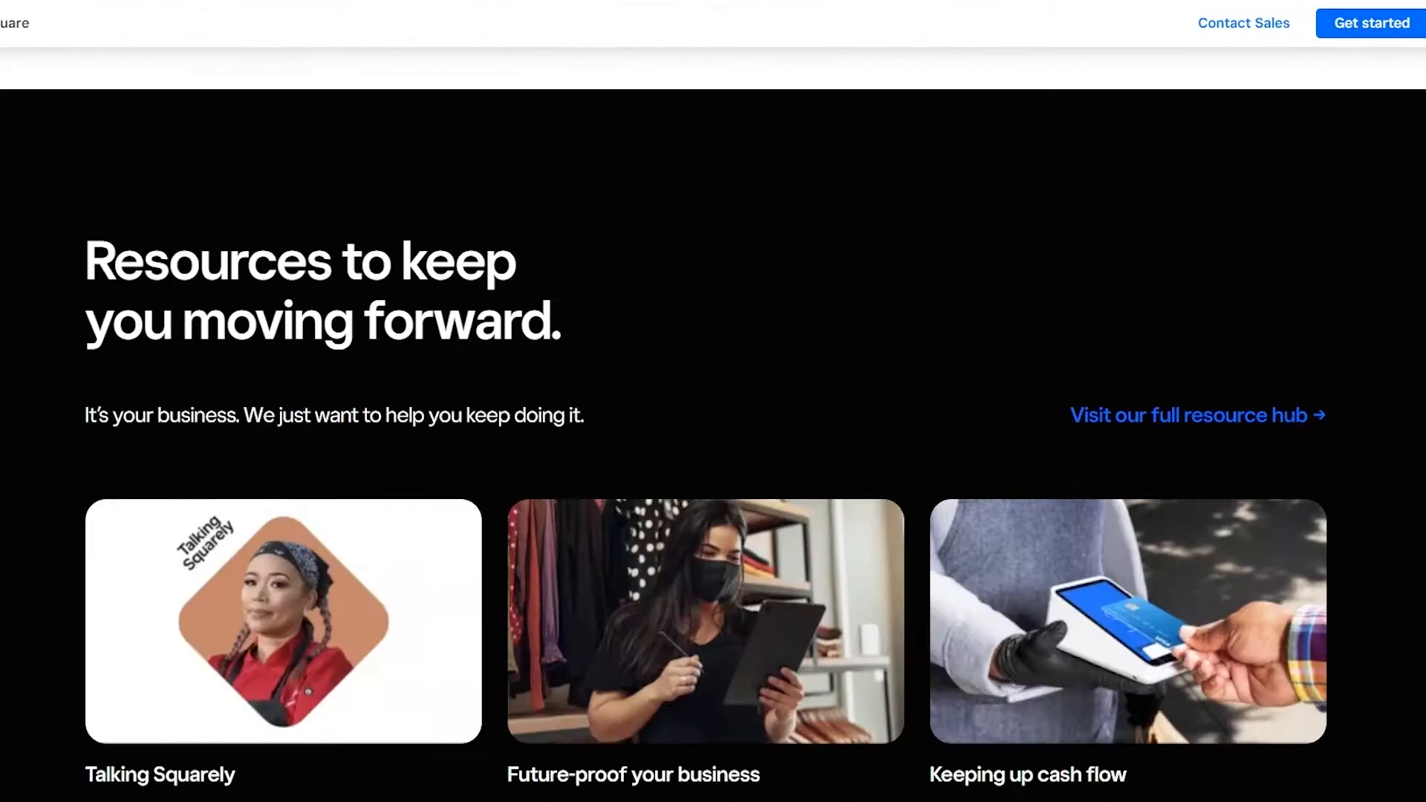
scroll(713, 401, down, 20)
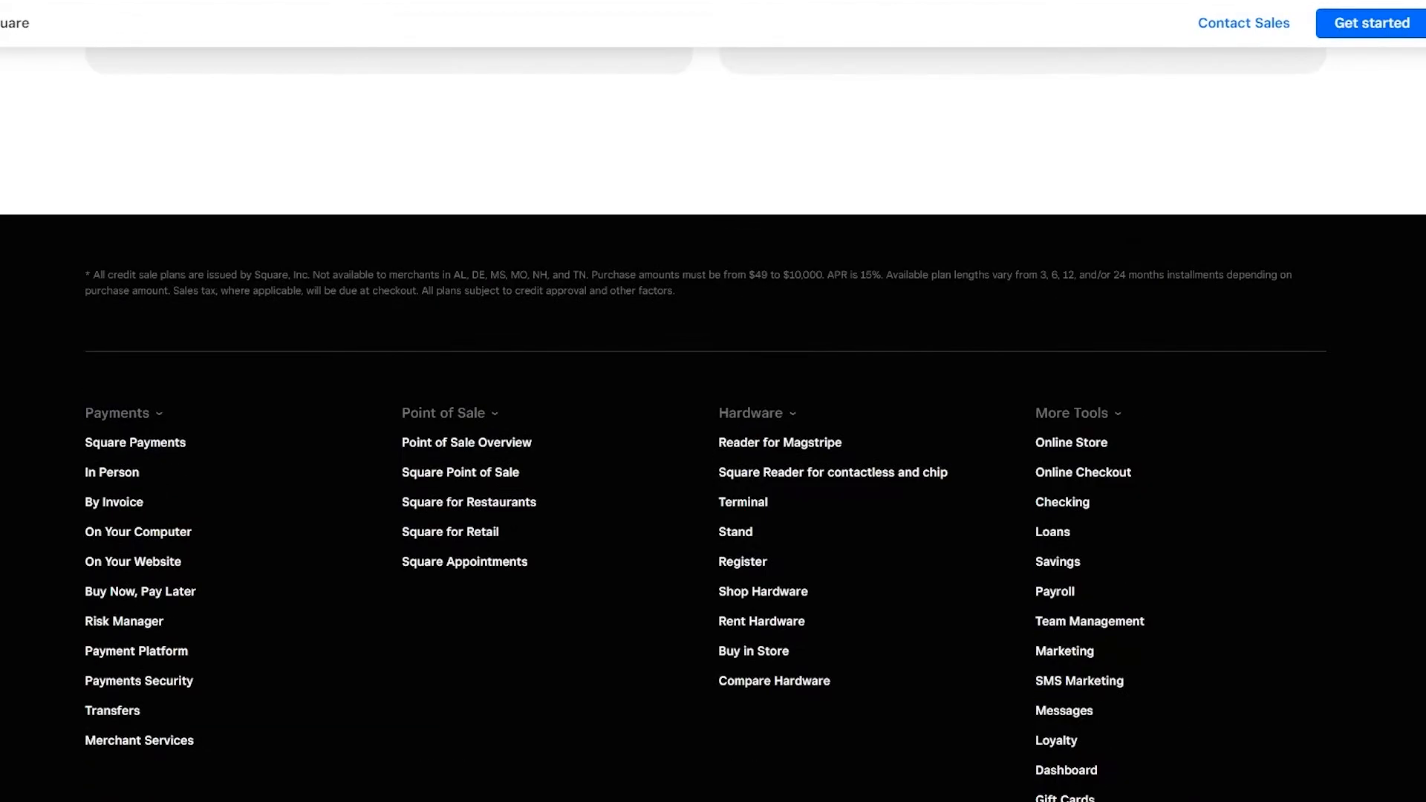
scroll(713, 401, up, 3)
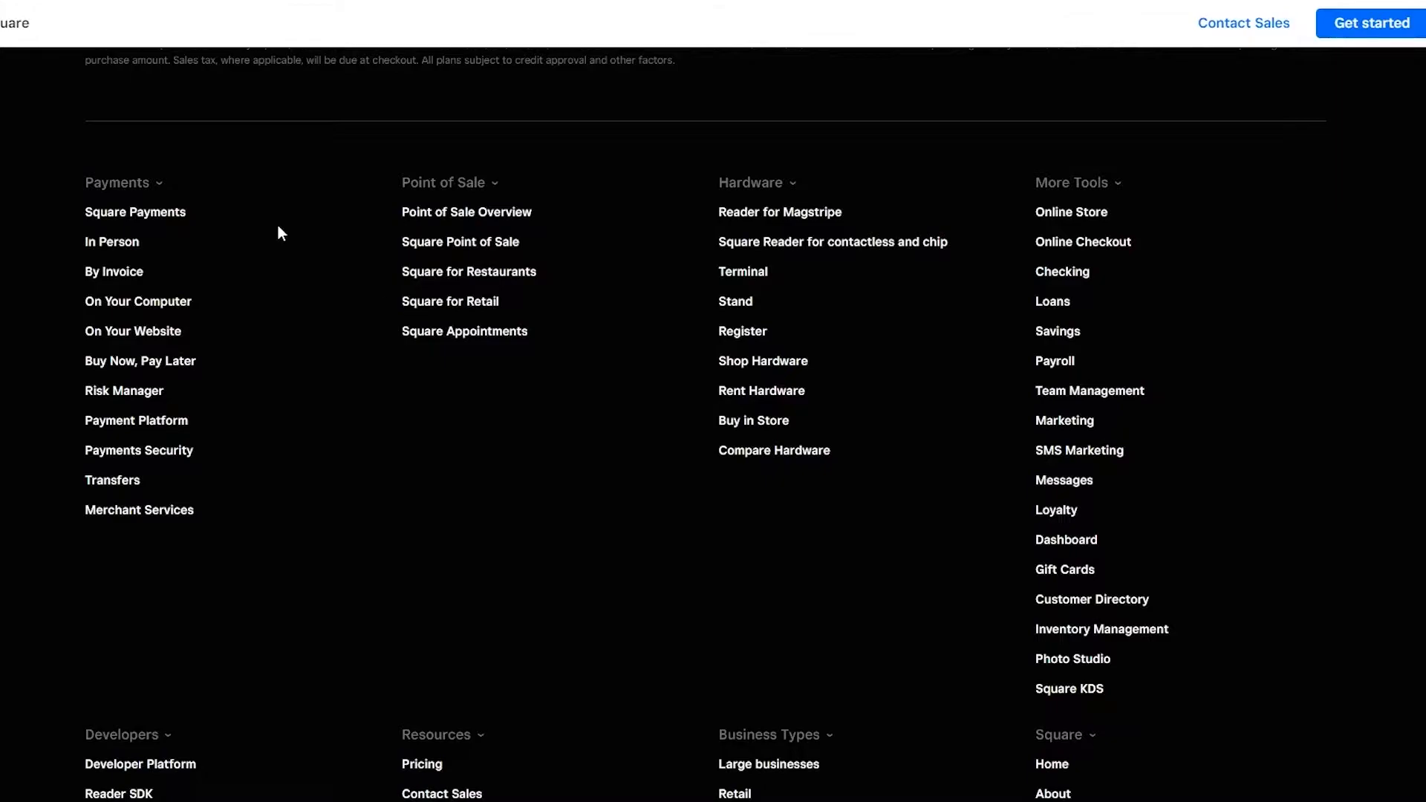
Step: Open the Online Store page from the footer and read through its free store offer, features, Afterpay note and review
click(1085, 216)
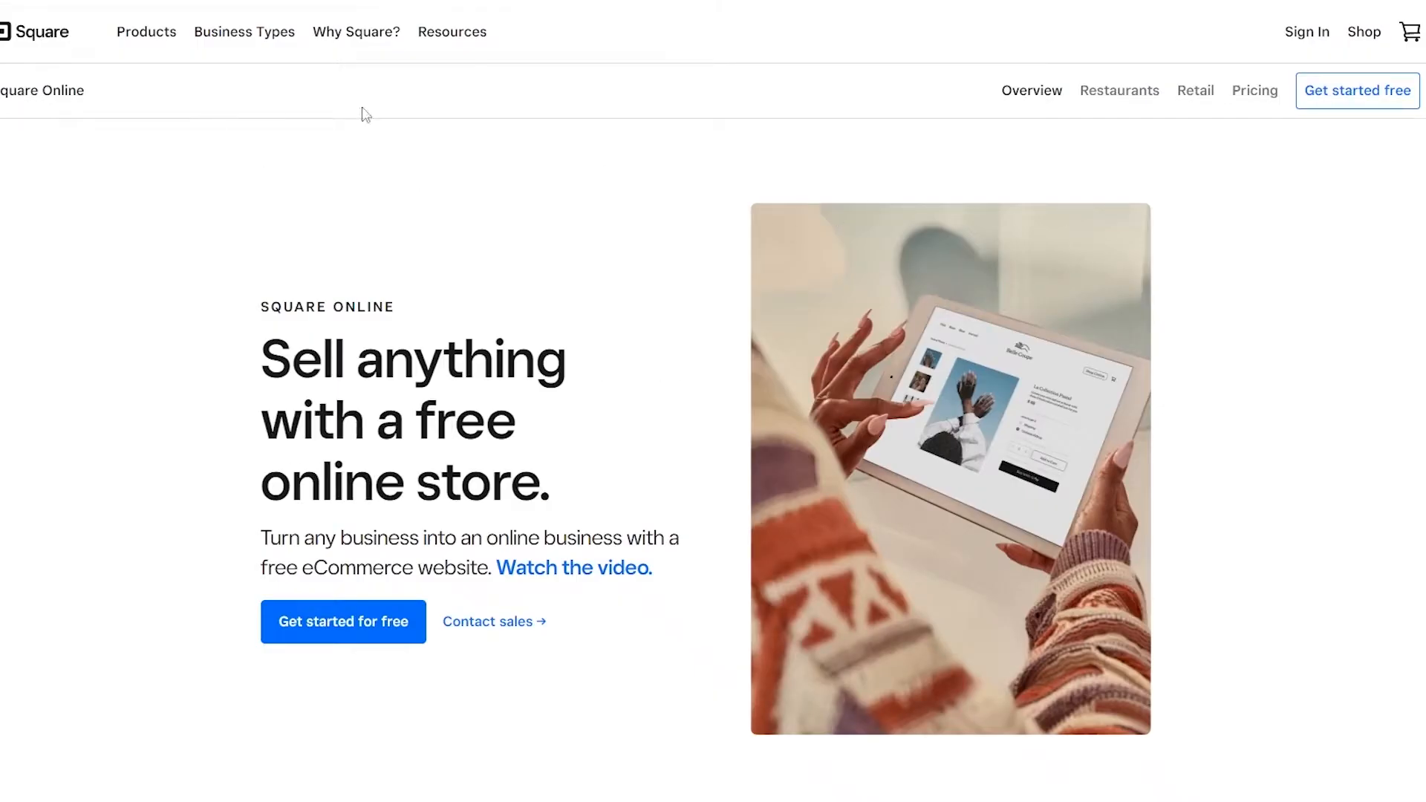
scroll(362, 201, down, 4)
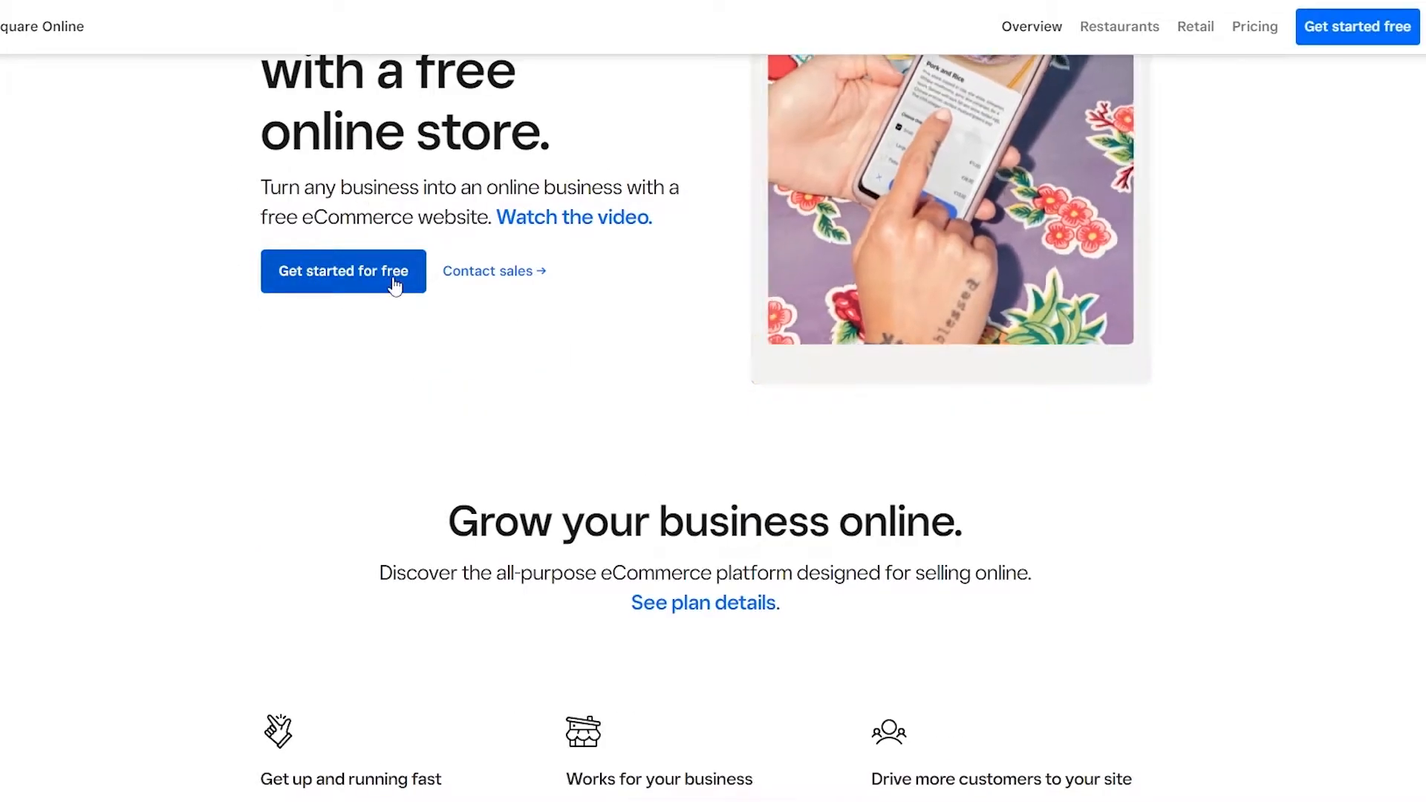
scroll(394, 271, down, 2)
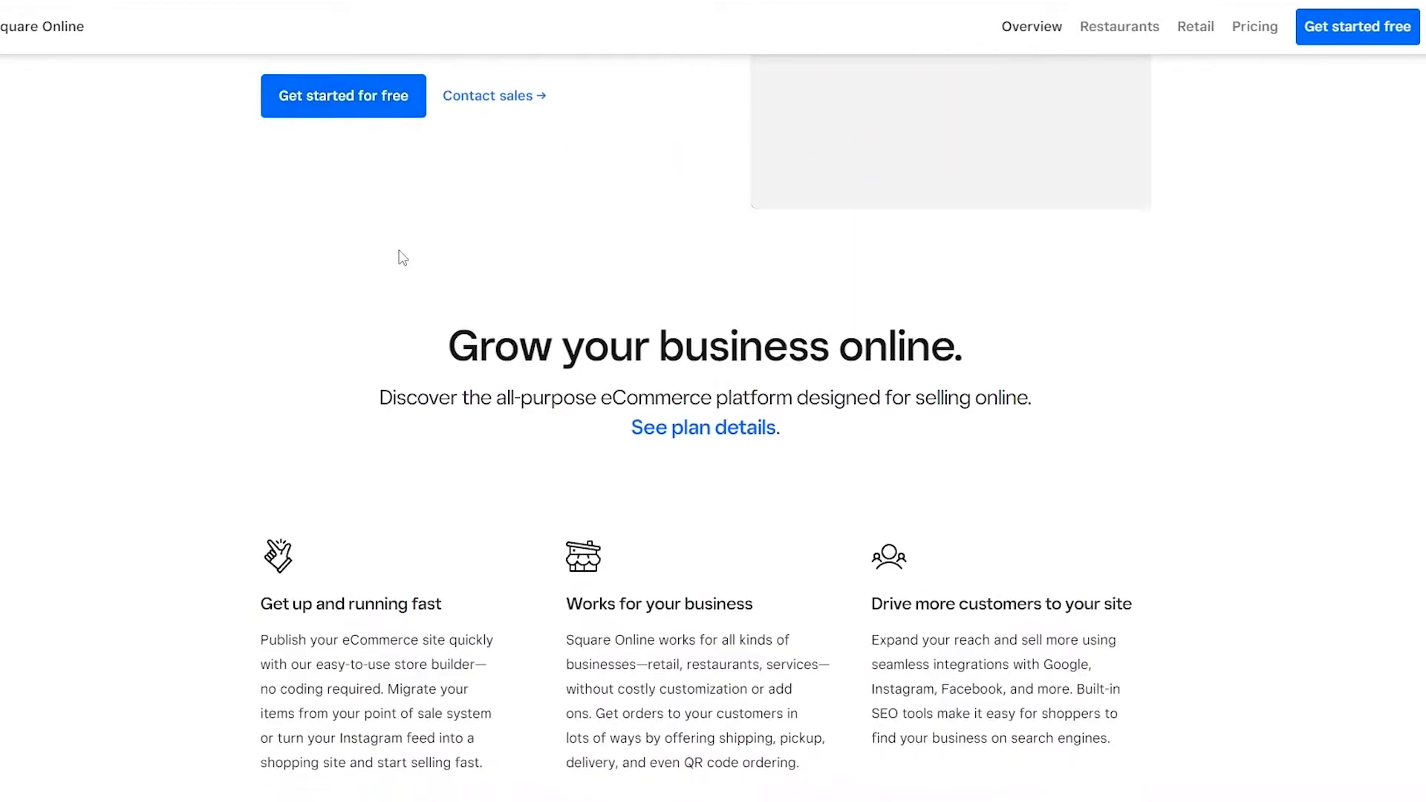
scroll(398, 255, up, 3)
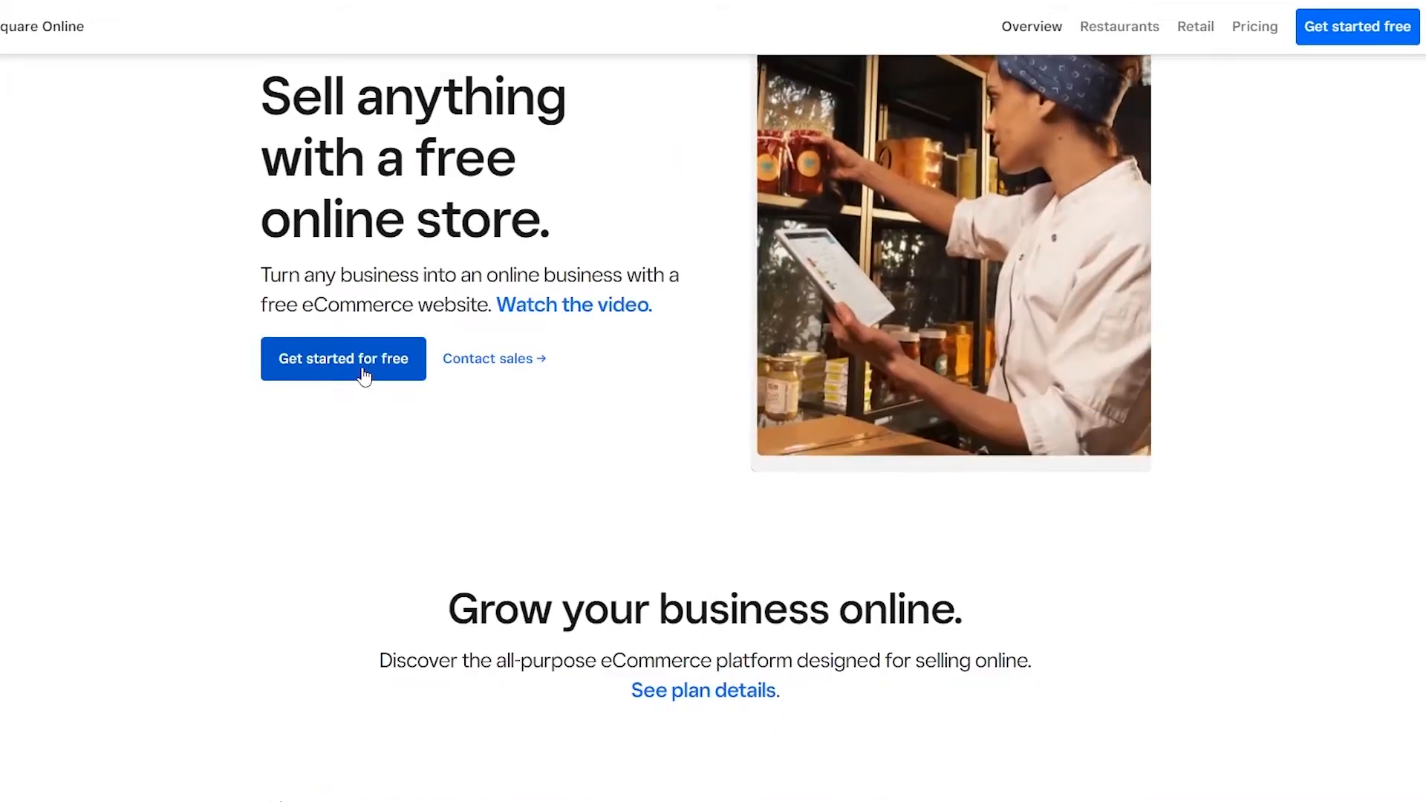
scroll(344, 372, down, 5)
scroll(335, 363, down, 3)
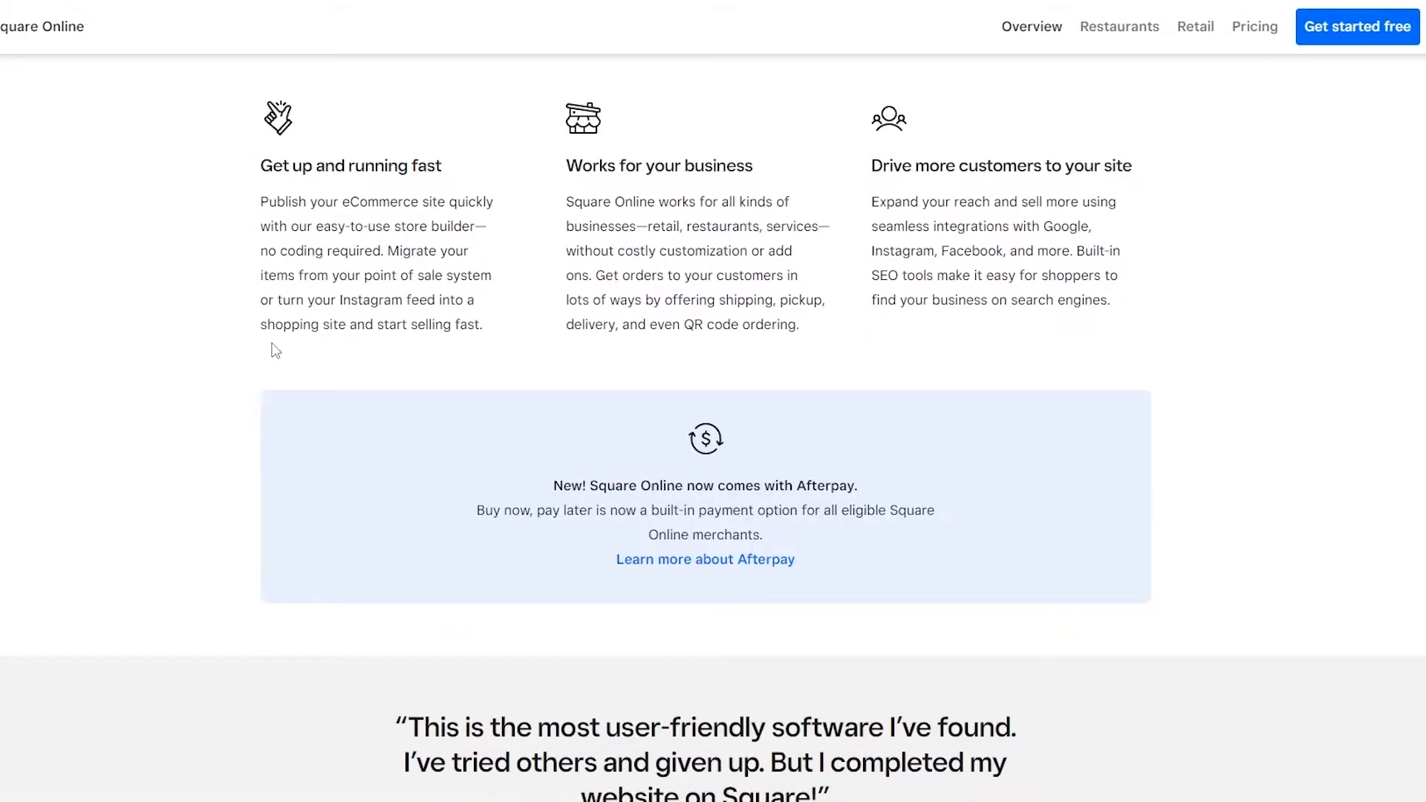
scroll(275, 349, up, 8)
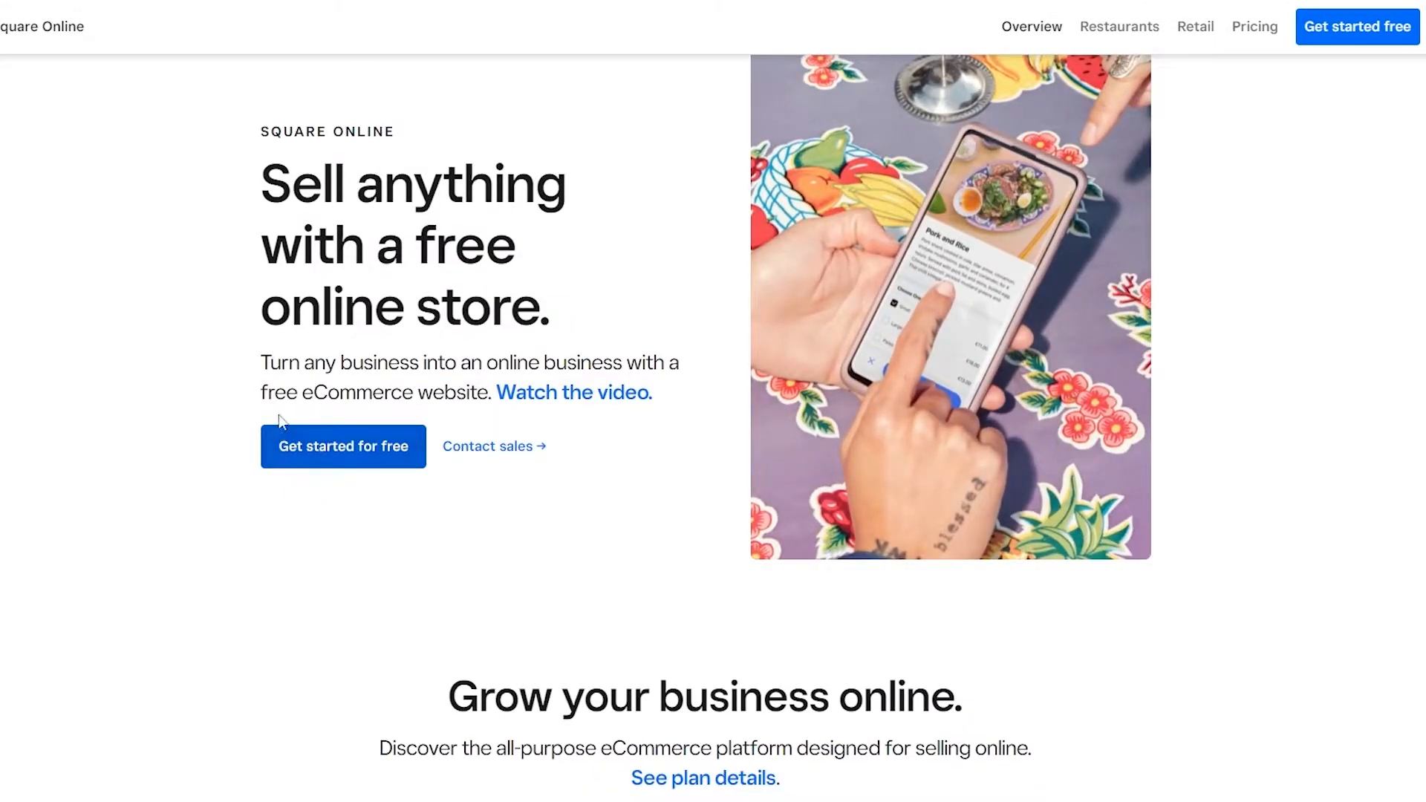
scroll(481, 477, down, 8)
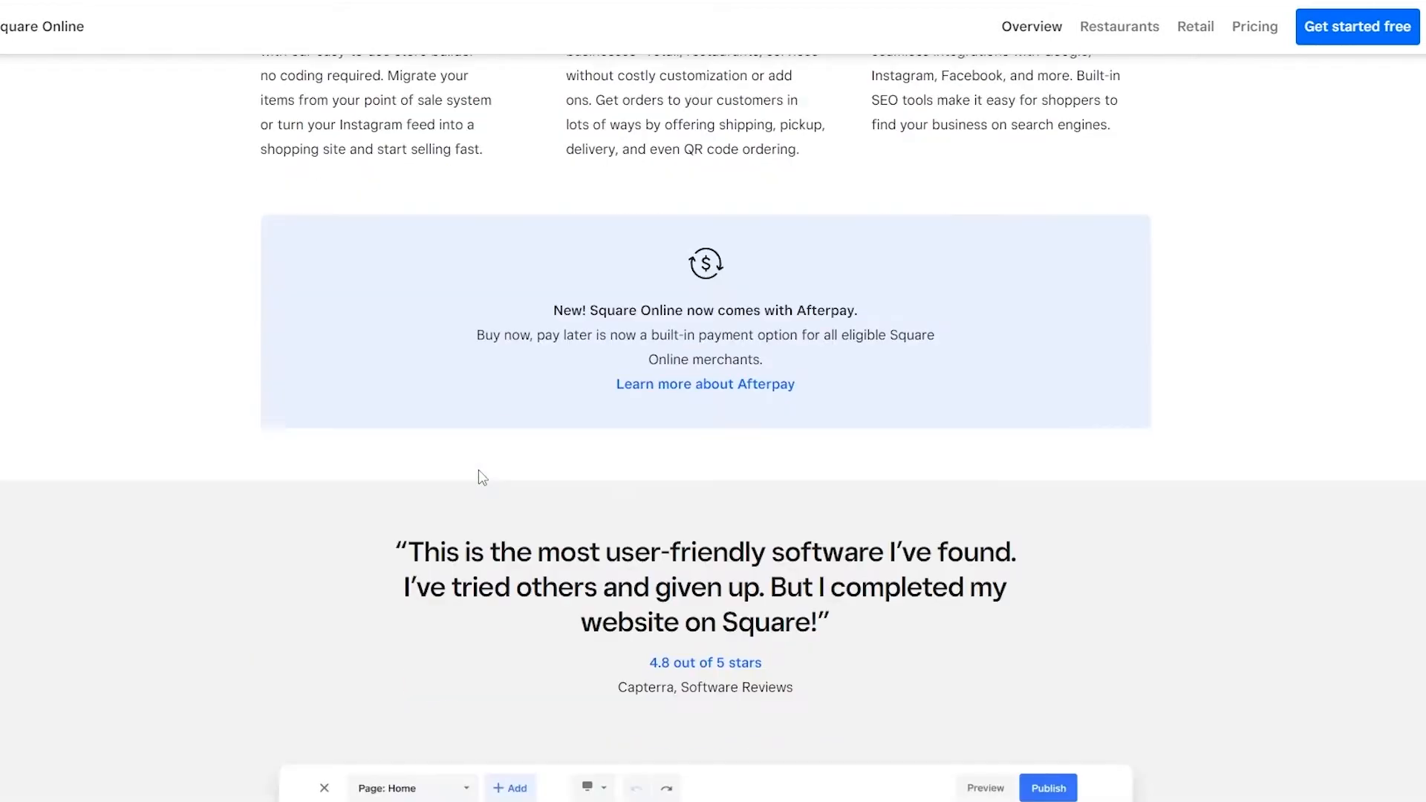
scroll(478, 475, down, 20)
scroll(479, 454, down, 4)
scroll(479, 454, up, 5)
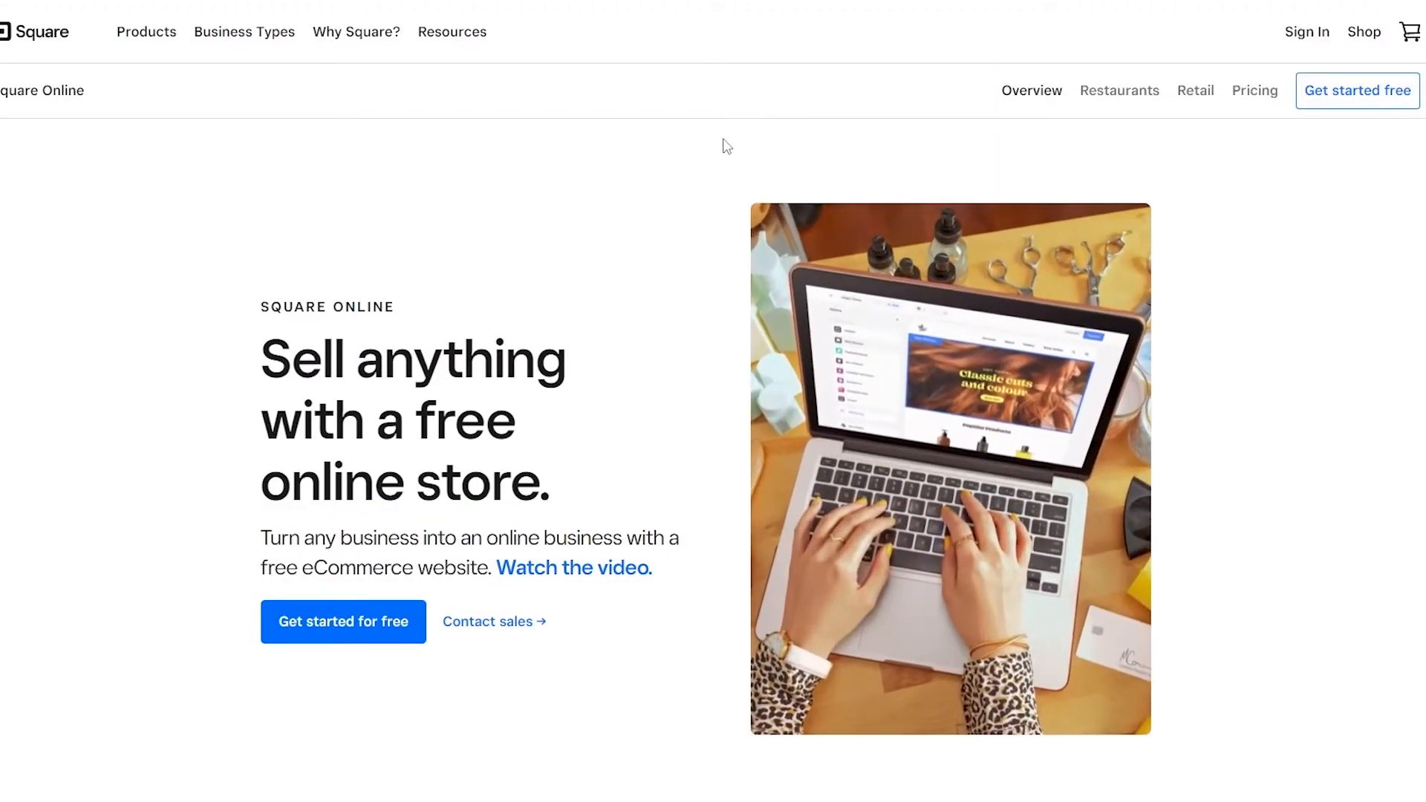
scroll(704, 135, down, 1)
scroll(704, 135, down, 5)
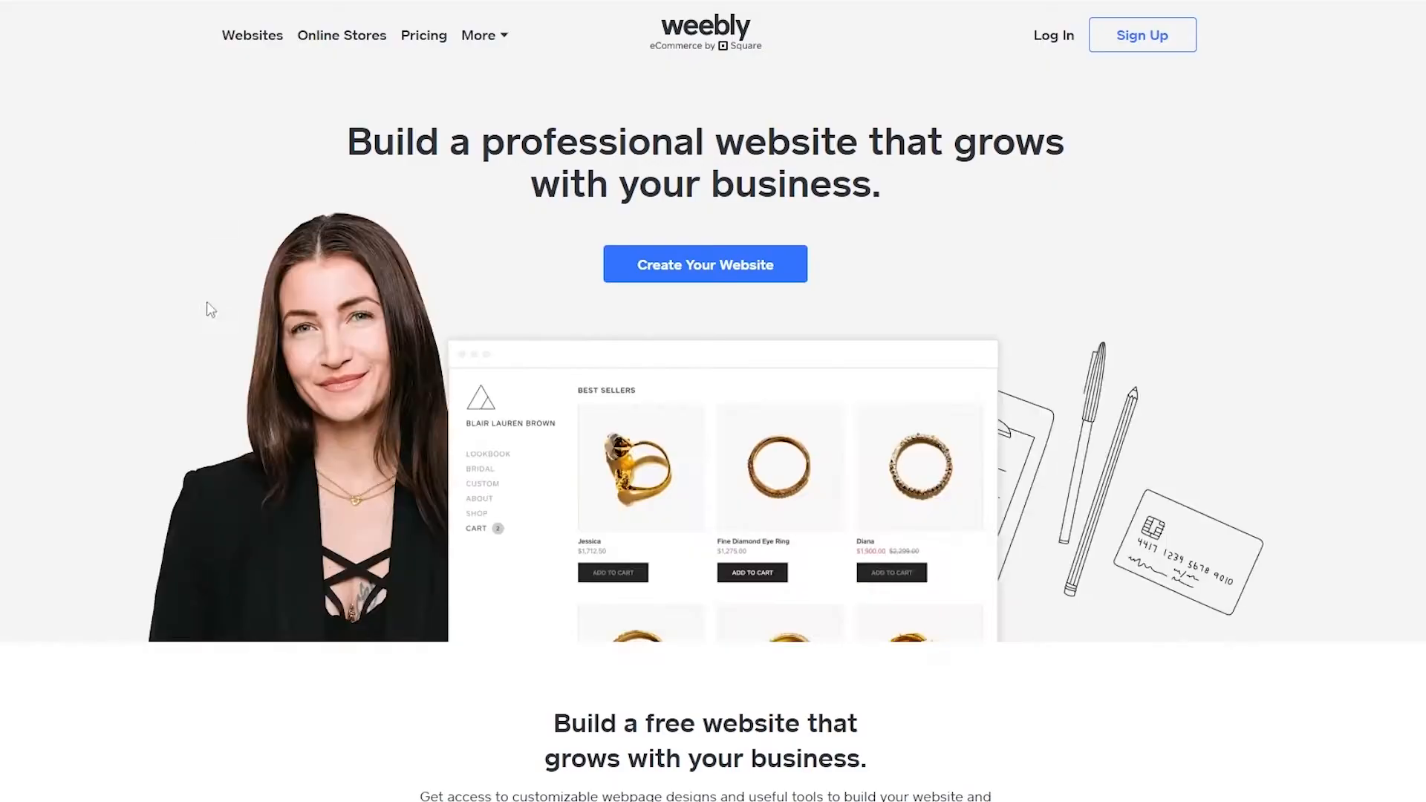
scroll(322, 185, down, 1)
scroll(706, 257, up, 1)
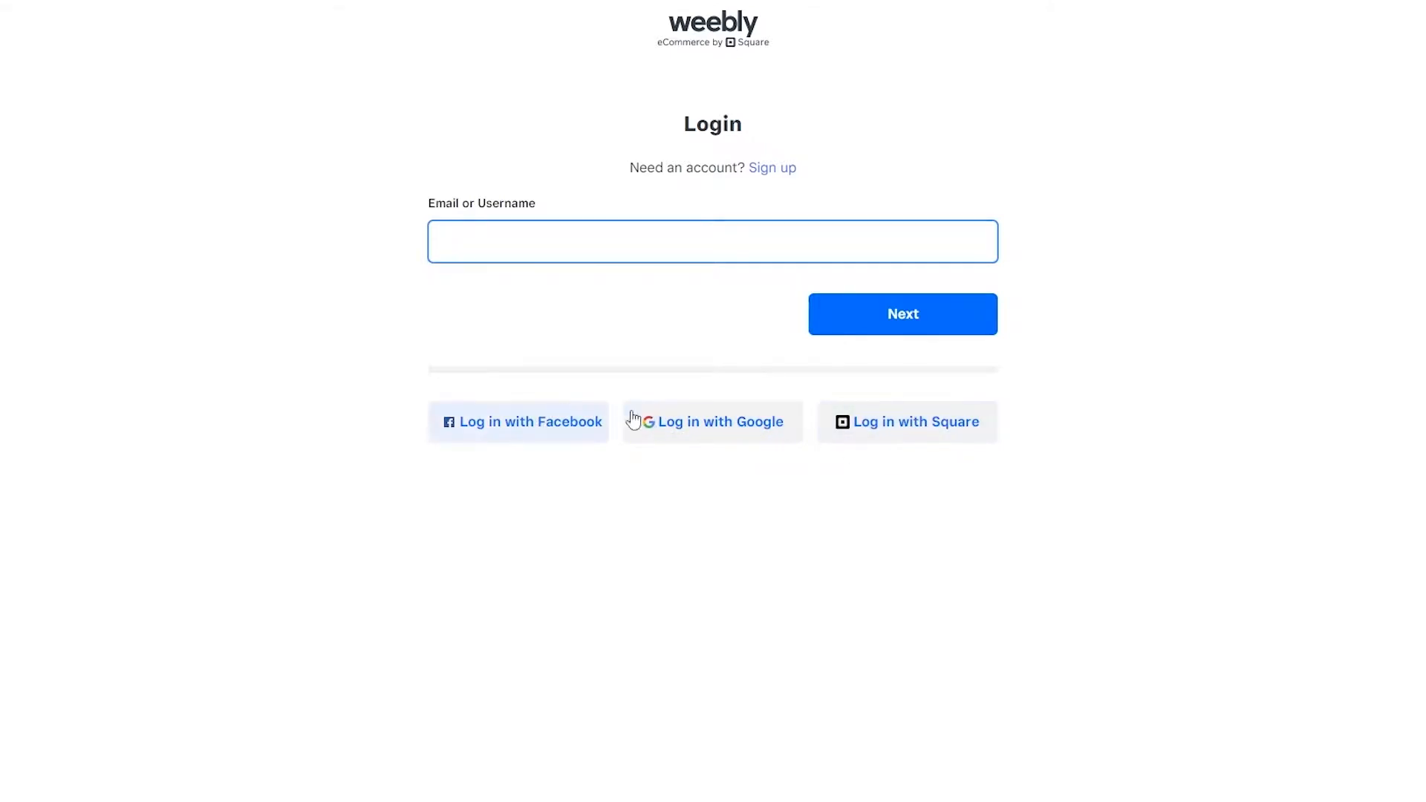
Step: Log in to Weebly with the Google account and choose to create a website with an online store
click(690, 440)
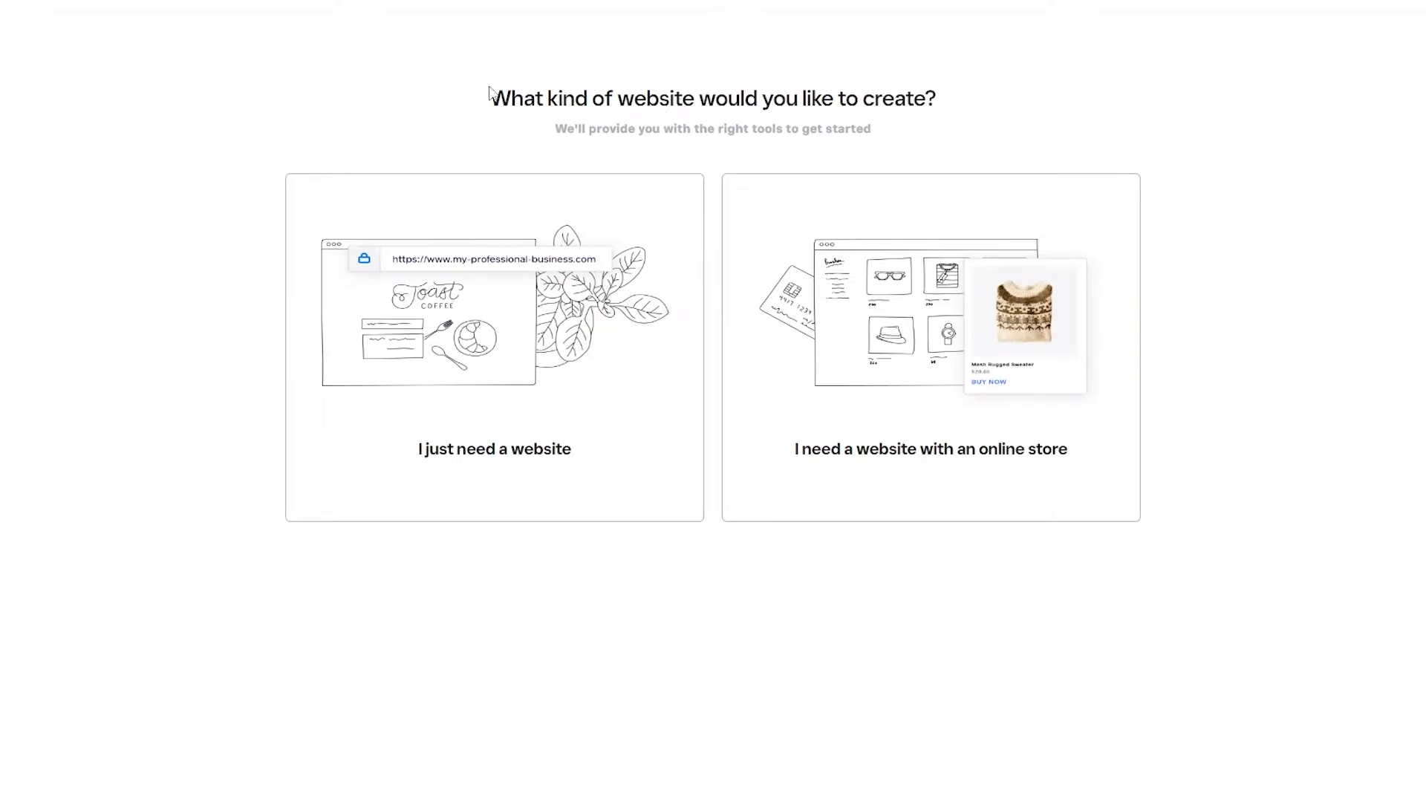
drag(492, 98, 957, 113)
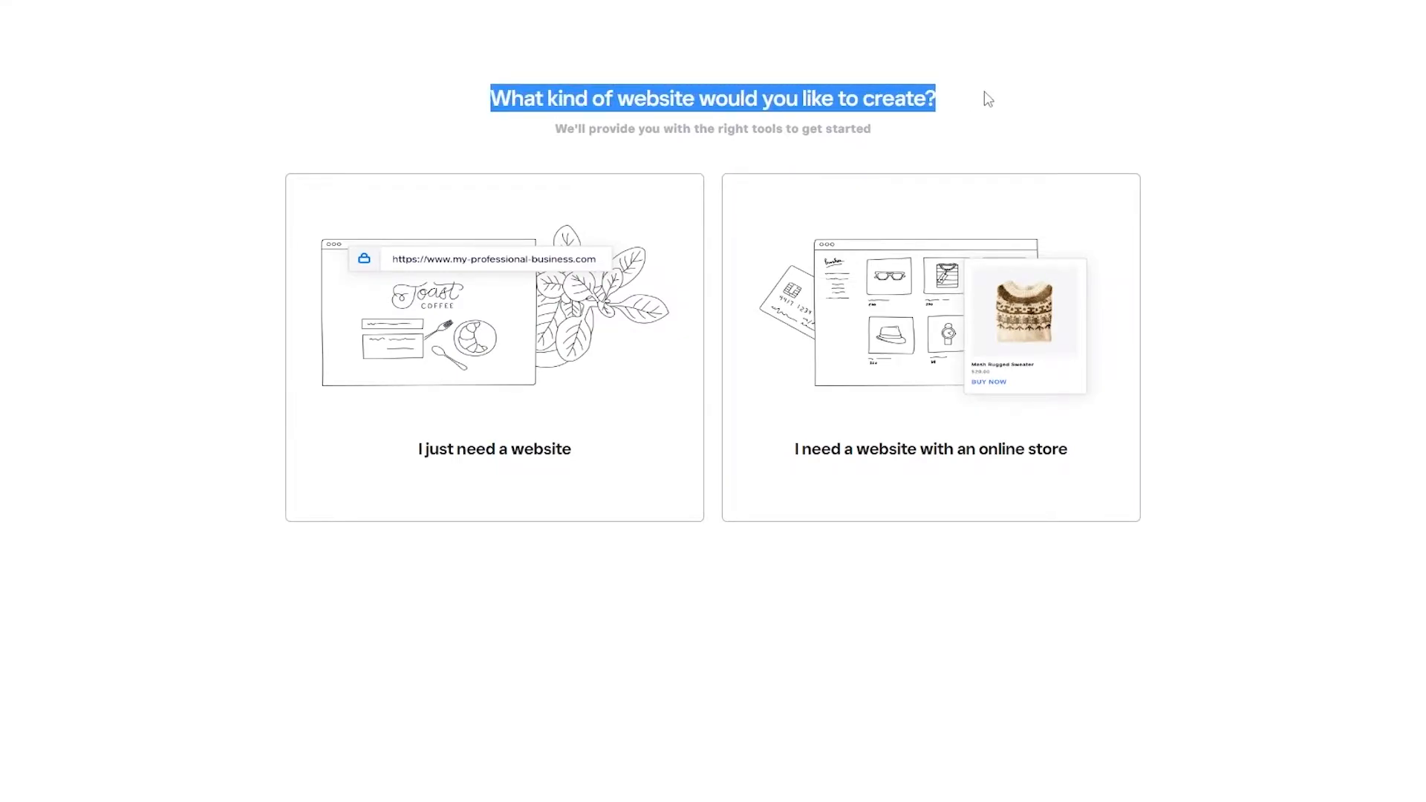
click(988, 99)
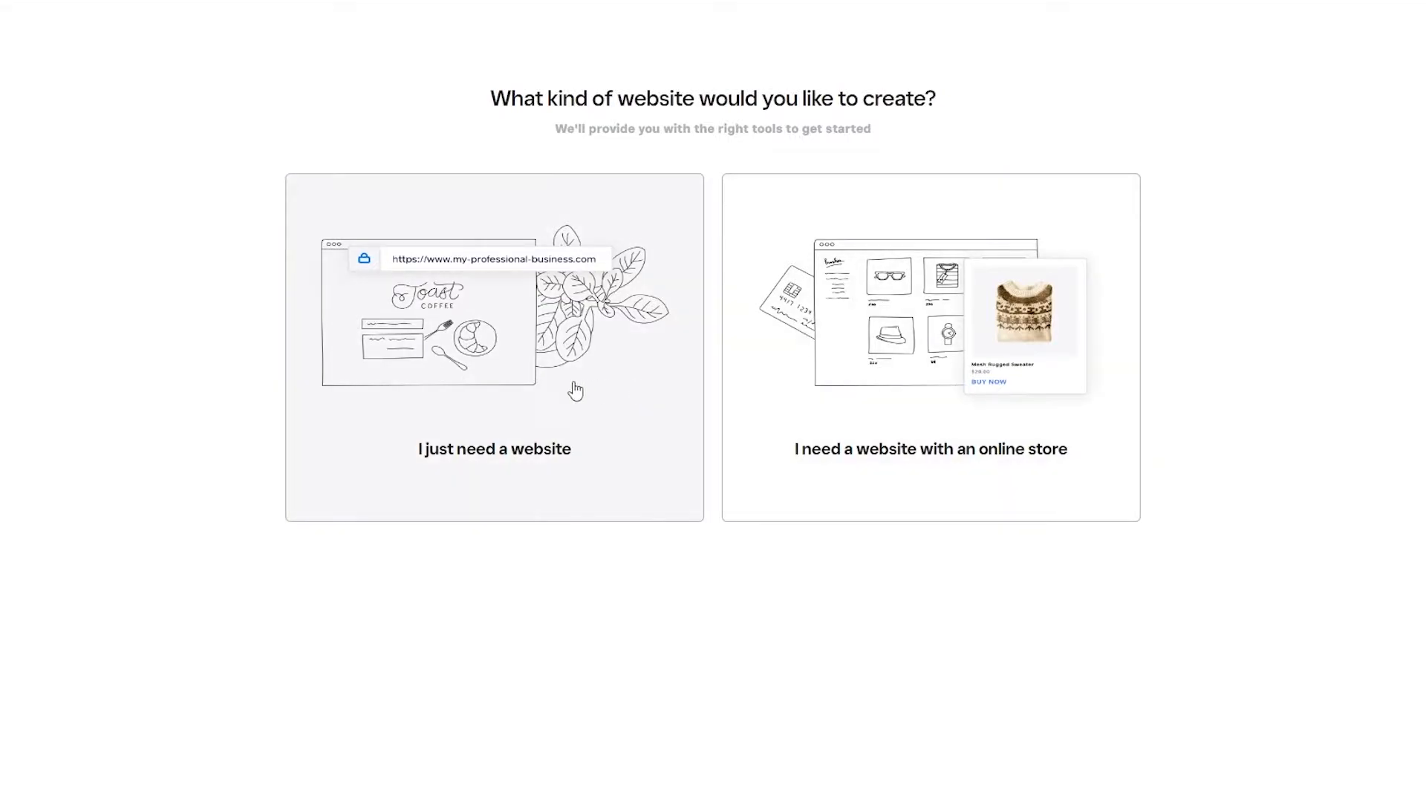
click(909, 466)
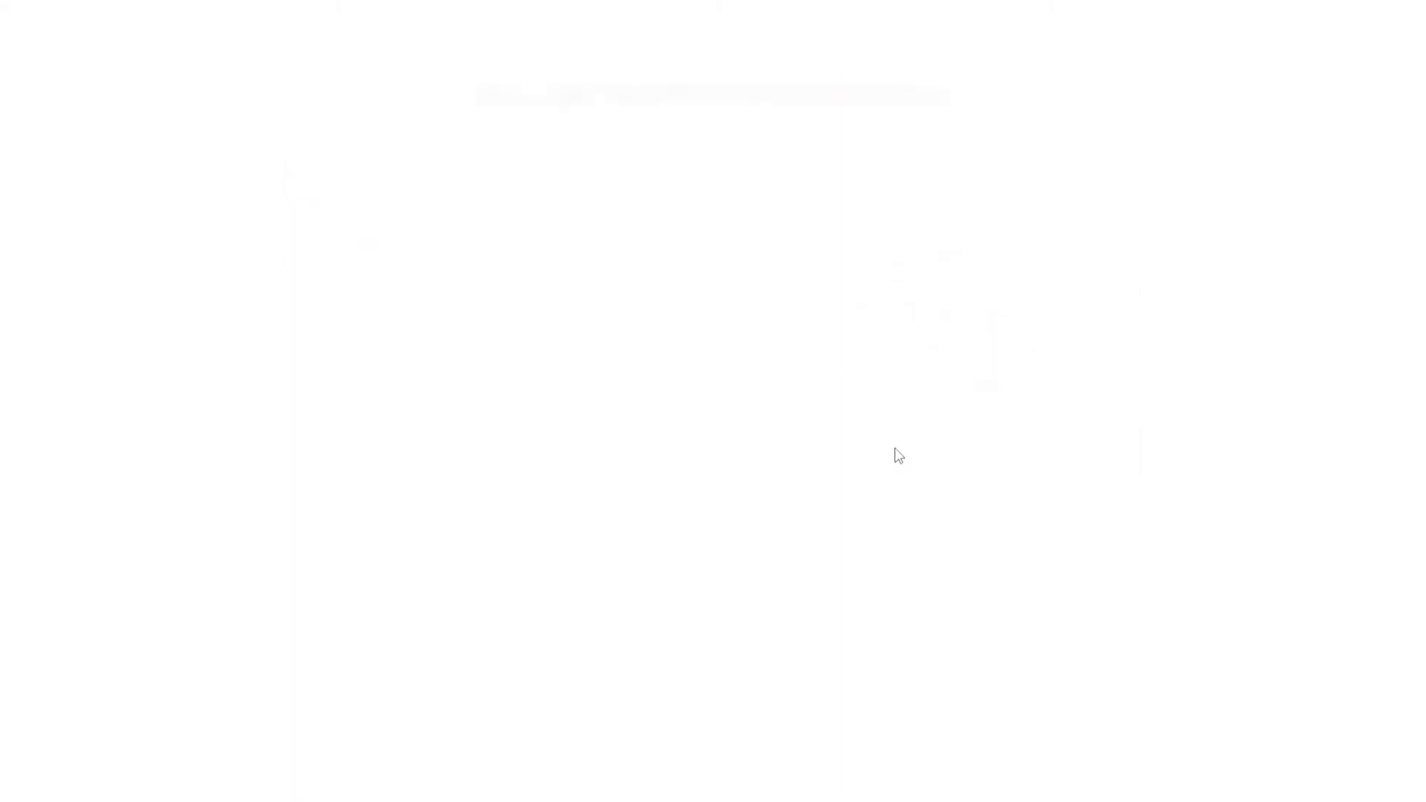
Step: Name the store ZE and continue to the question about current sales
click(658, 188)
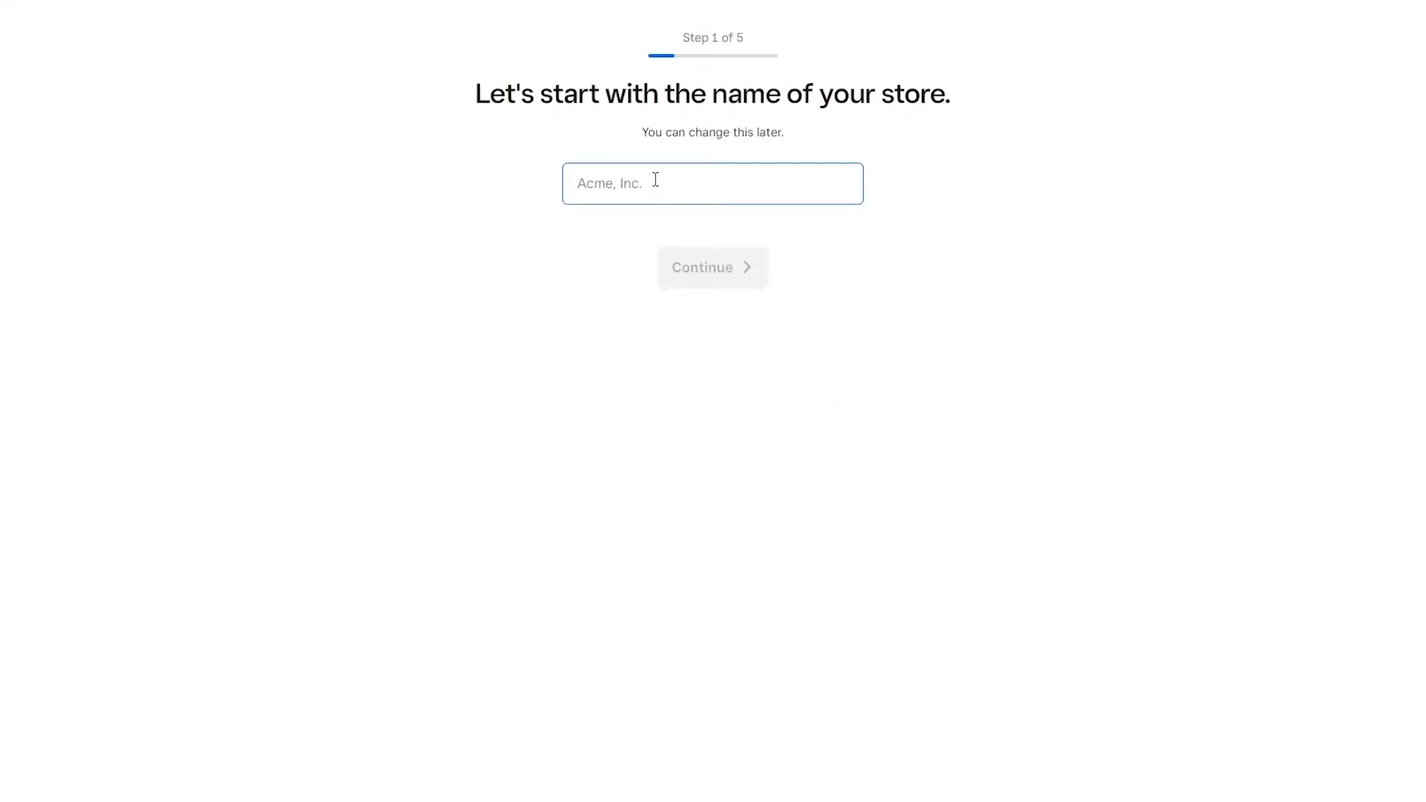
click(752, 173)
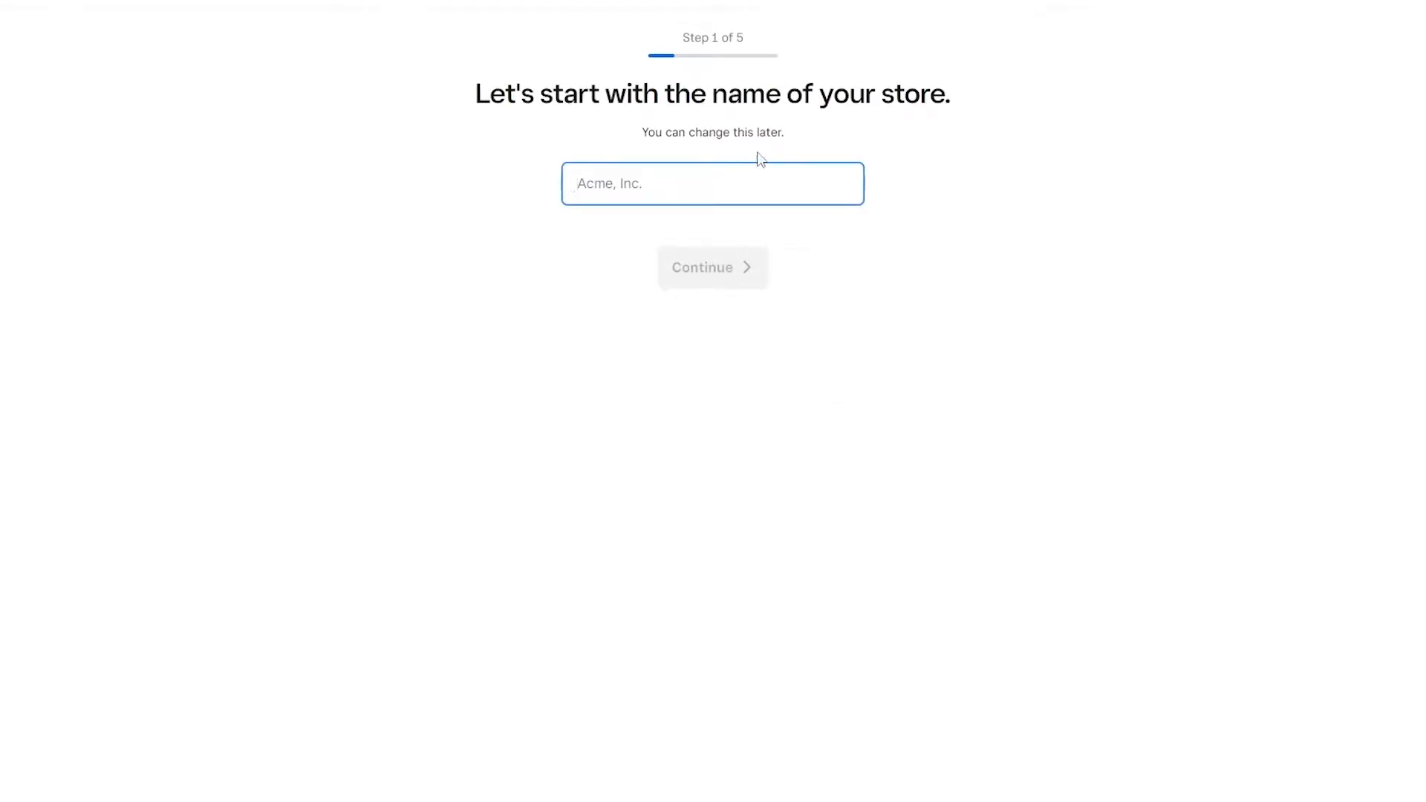
text(ZE)
click(735, 262)
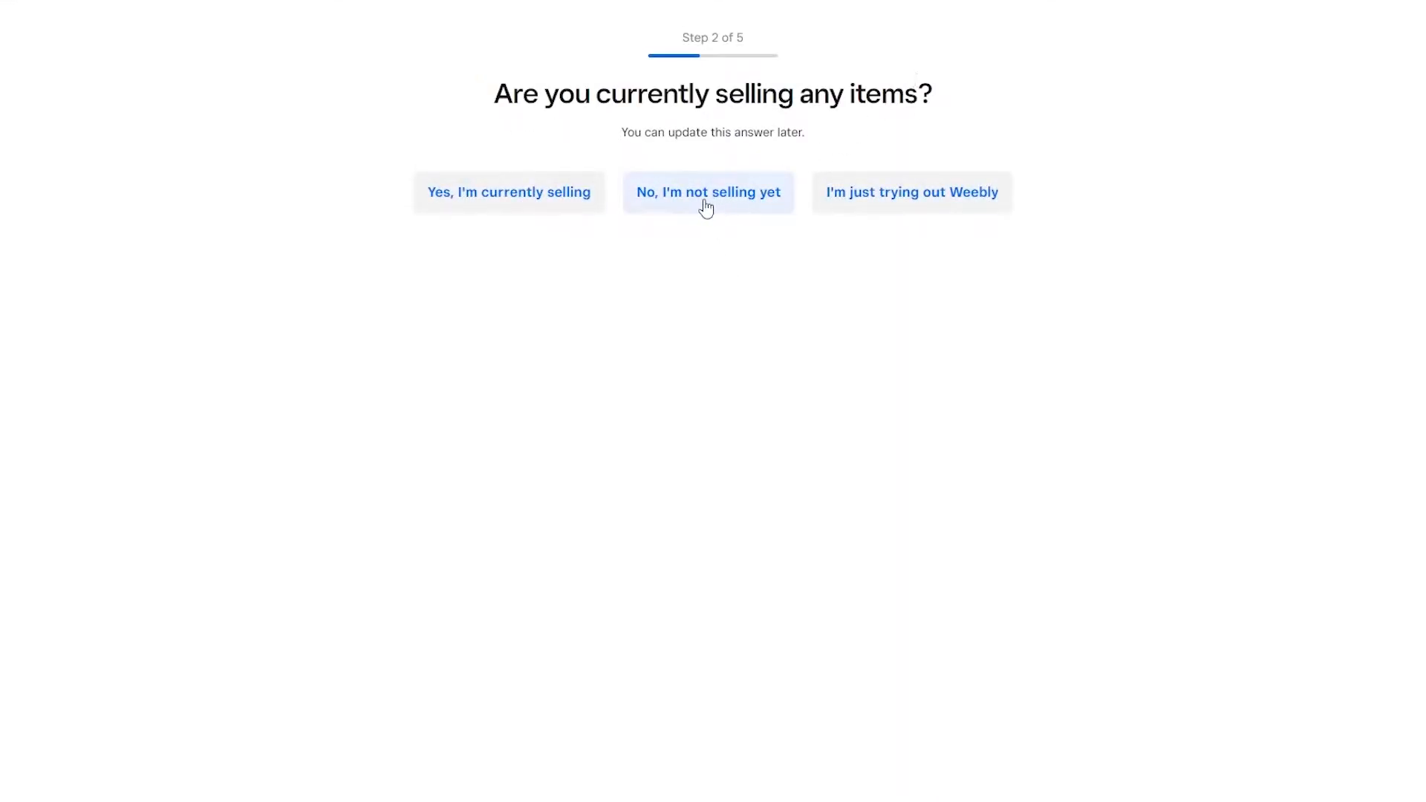
Step: Answer that nothing is being sold yet and that selling is planned to start in 0-3 months
click(782, 207)
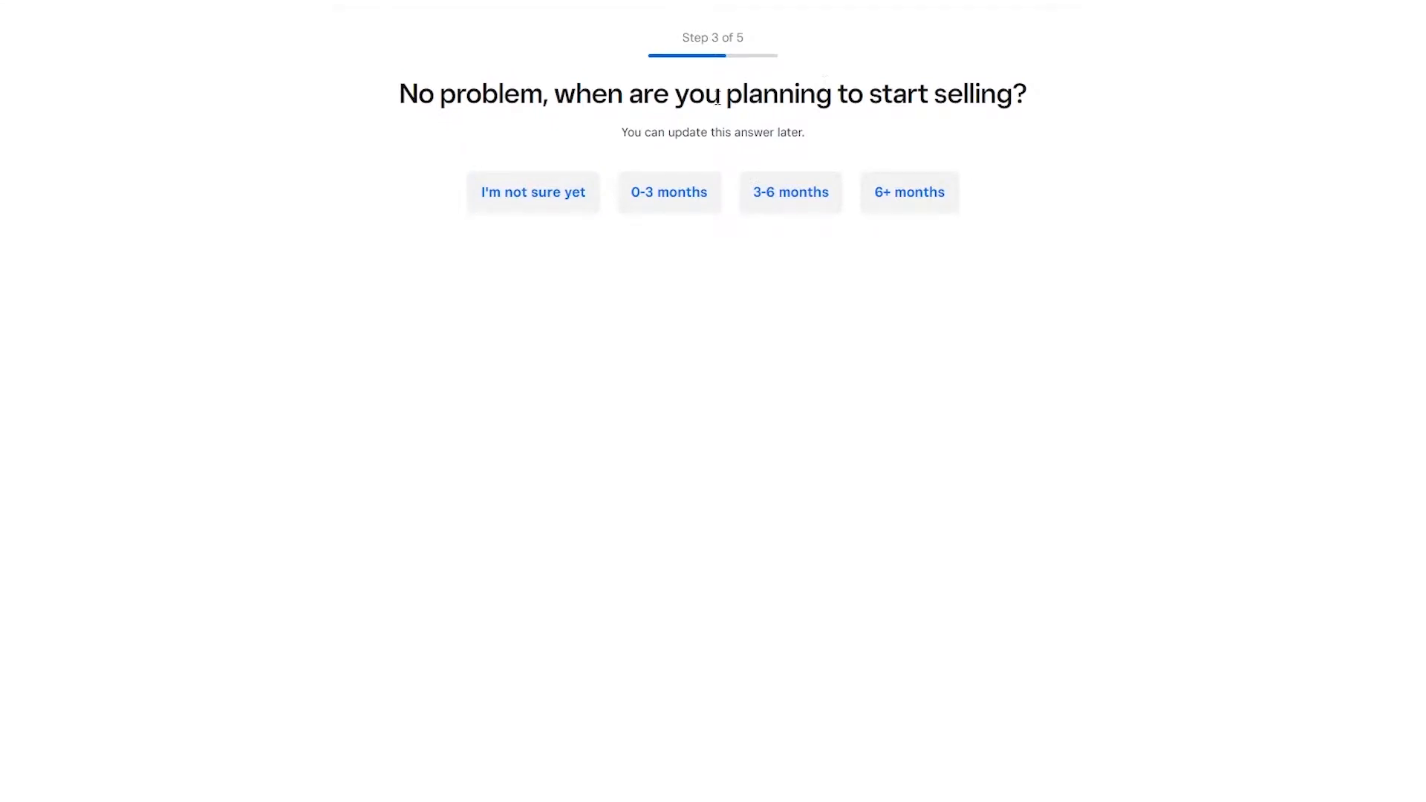
click(681, 205)
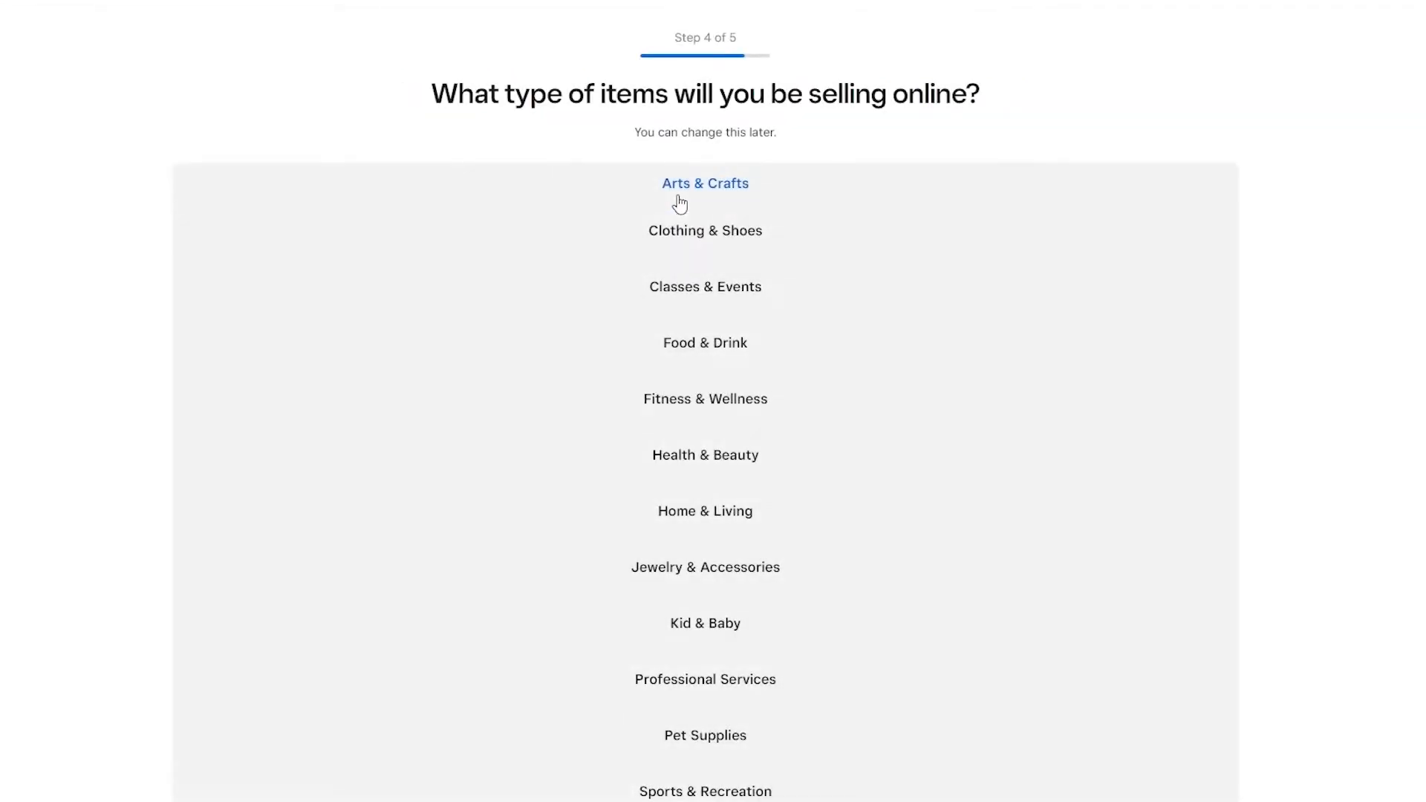
Step: Select only Clothing & Shoes as the type of items to sell online
click(701, 249)
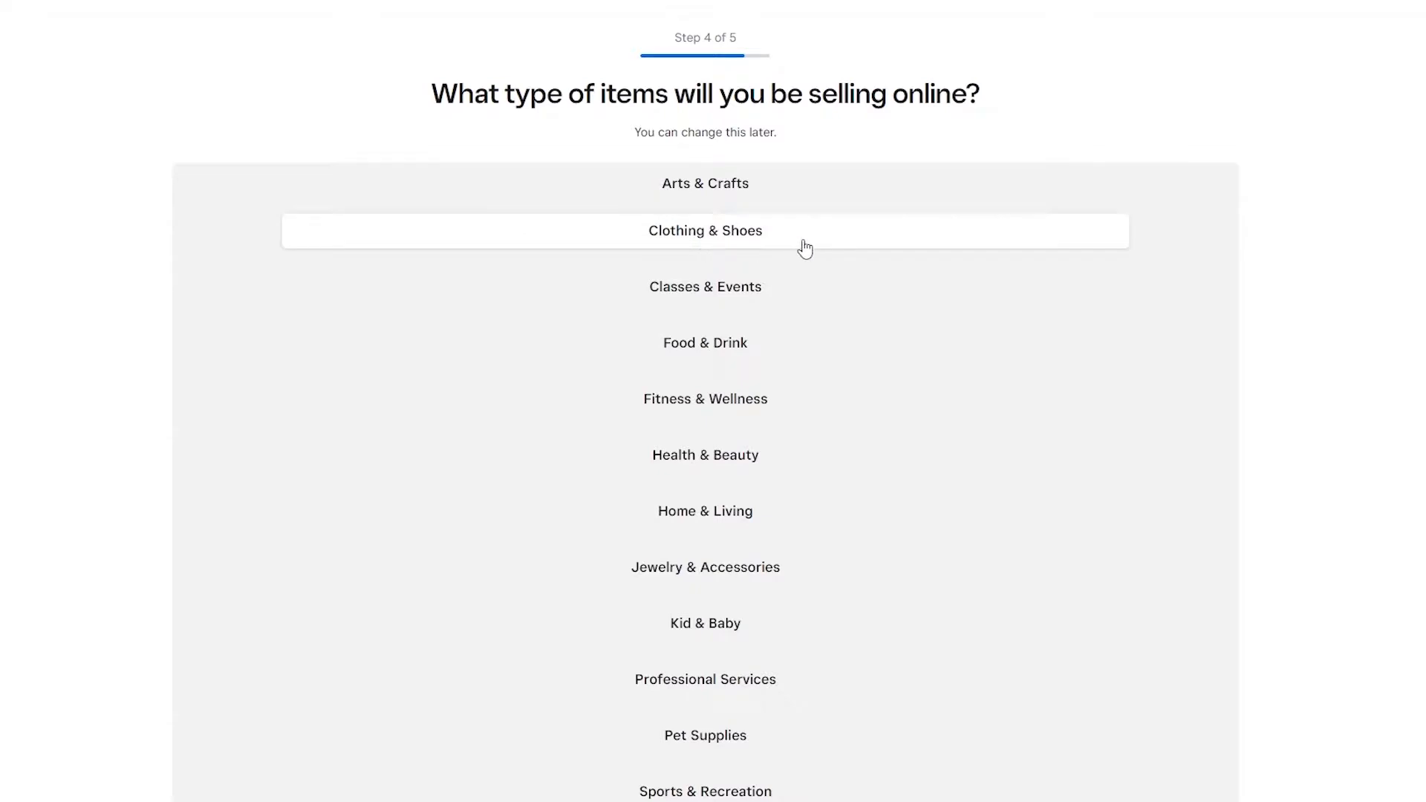
click(732, 238)
click(733, 239)
click(732, 284)
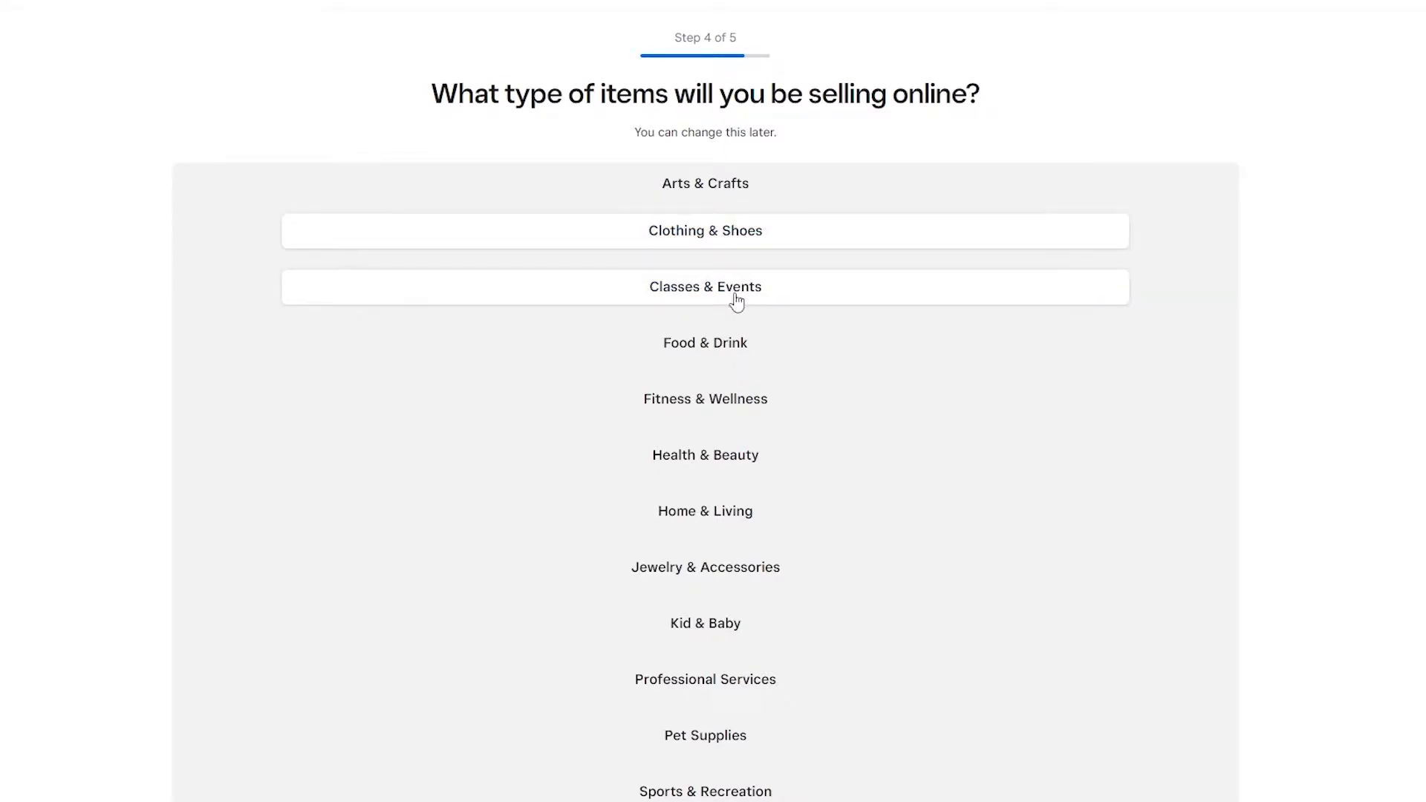
click(741, 291)
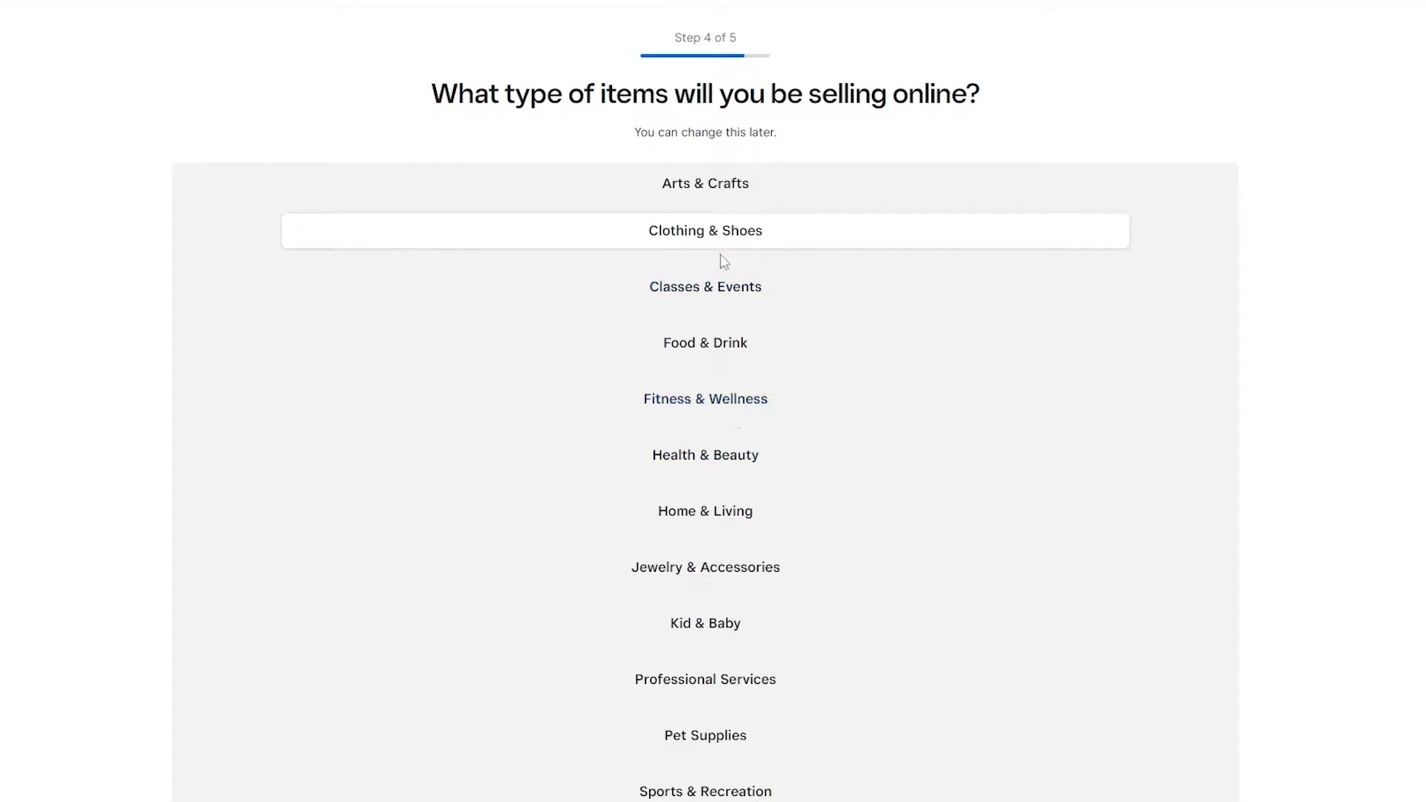
Step: Review the remaining item categories and continue to the store address question
scroll(767, 623, down, 2)
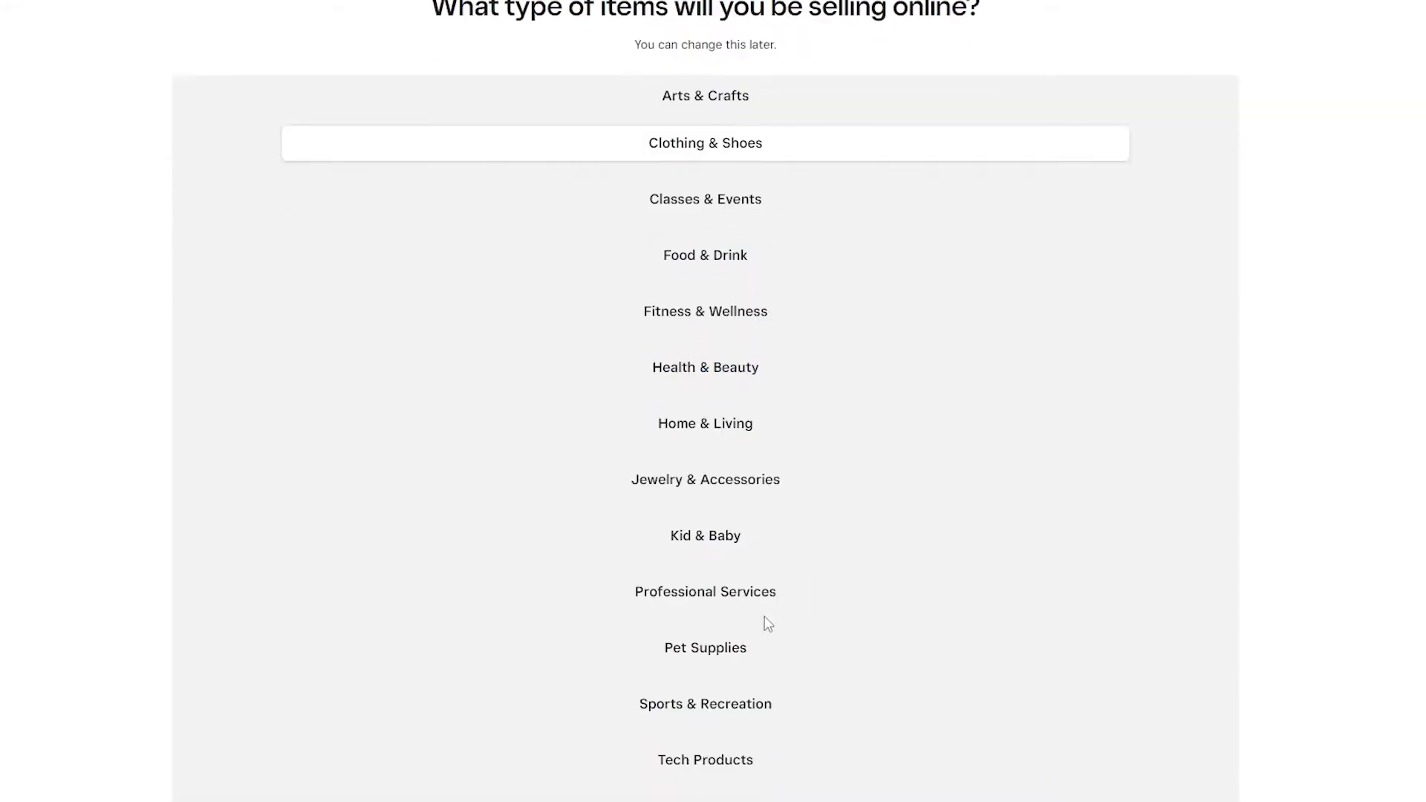
scroll(732, 509, down, 1)
scroll(731, 503, down, 3)
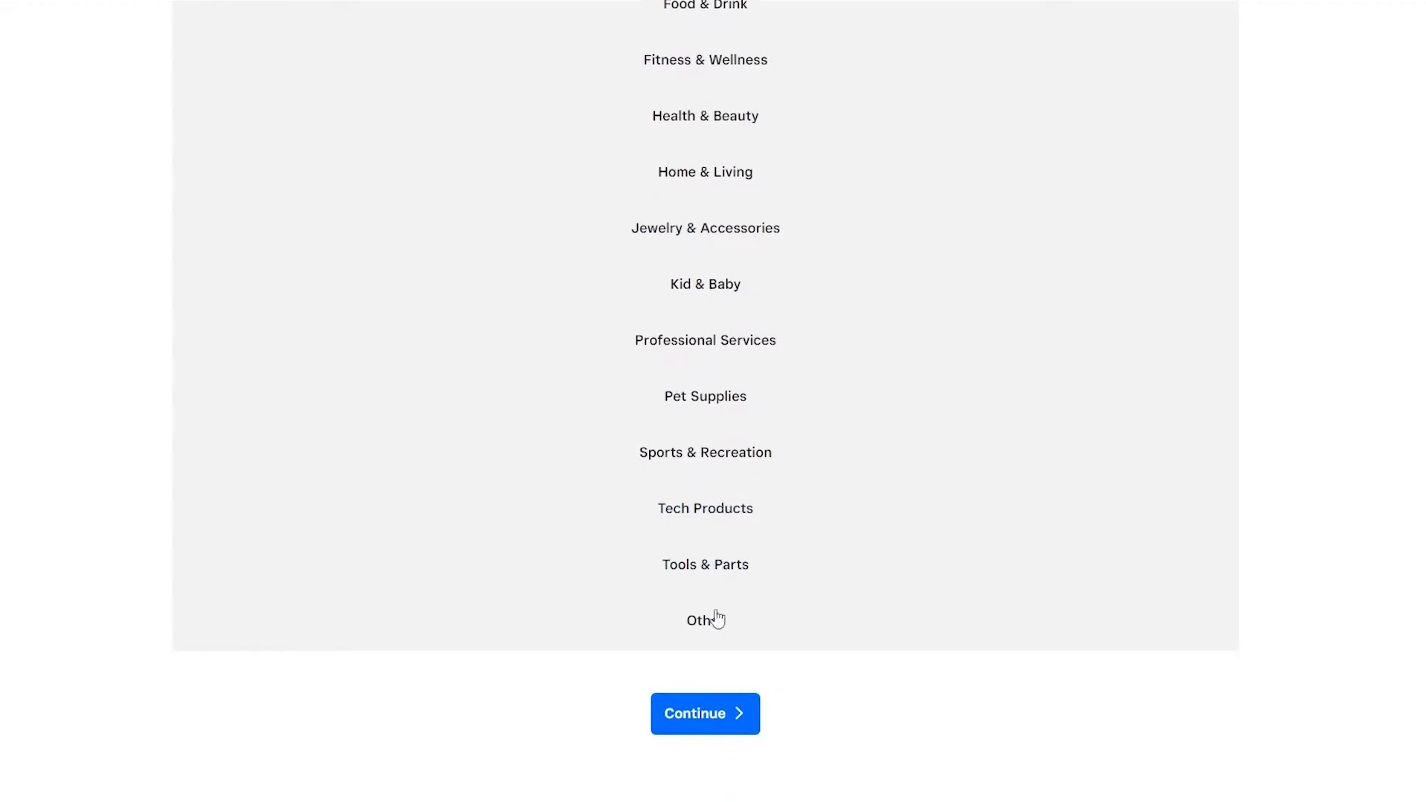
scroll(713, 586, up, 1)
scroll(767, 500, up, 3)
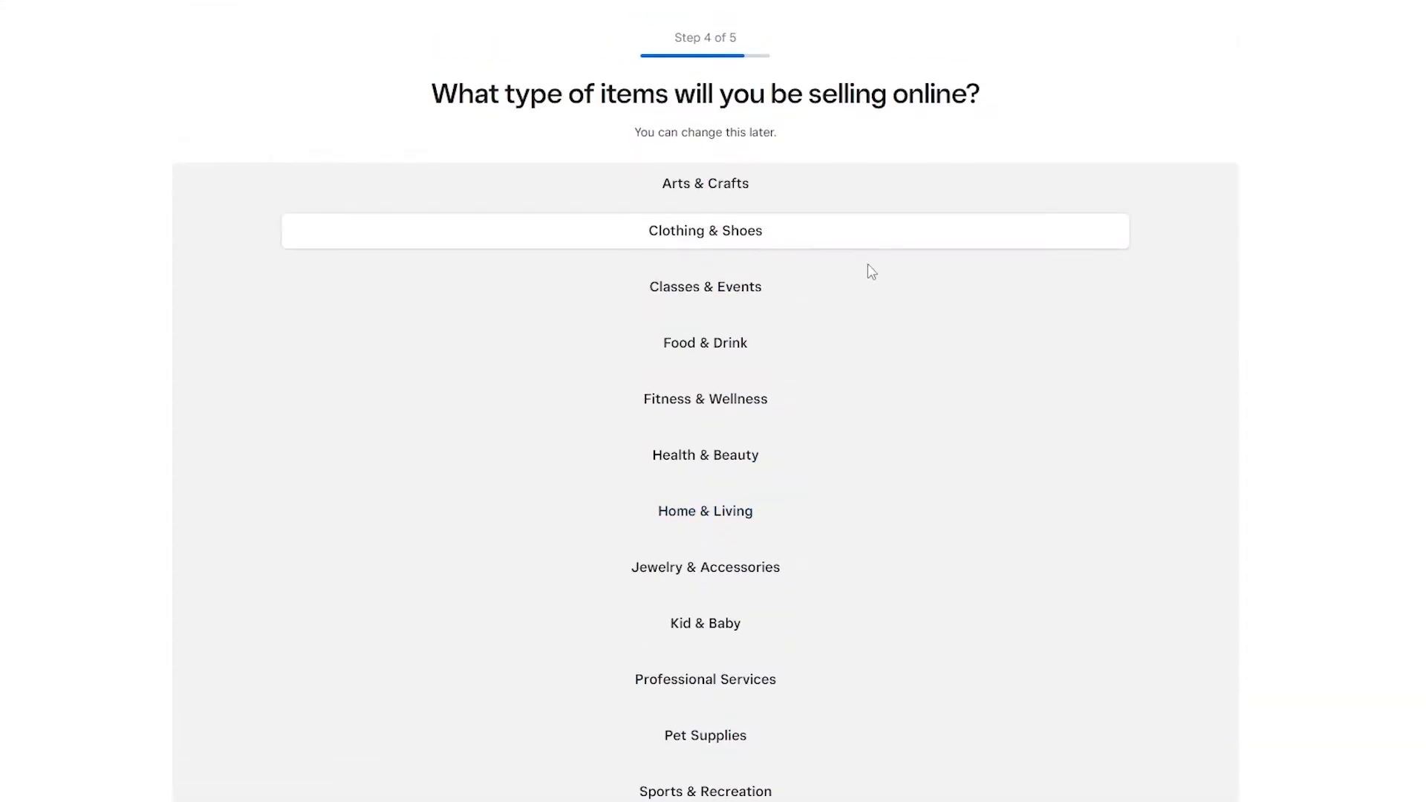
scroll(675, 361, down, 1)
scroll(676, 365, down, 2)
scroll(720, 567, up, 3)
scroll(743, 153, down, 4)
click(730, 735)
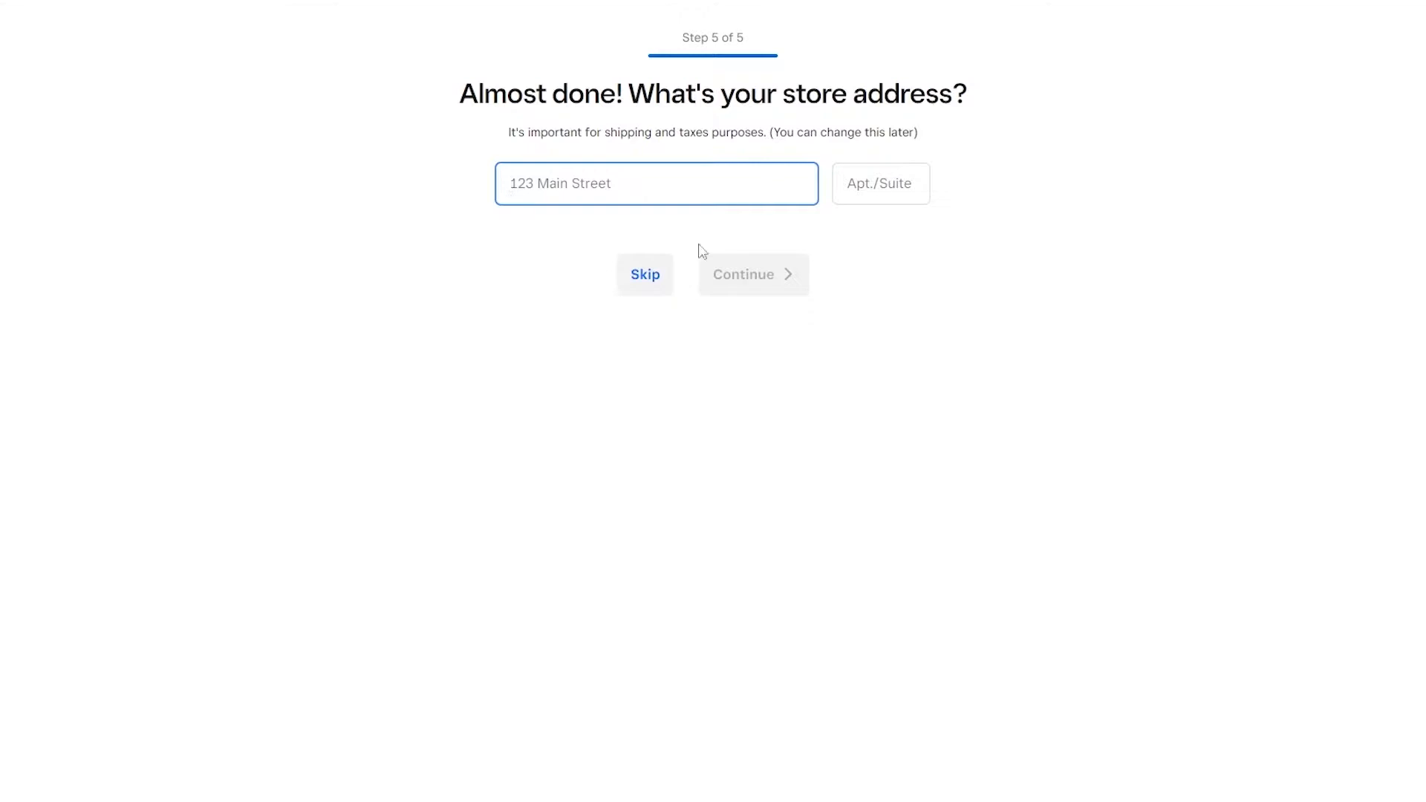
Step: Skip the store address question and review the tasks in the online business setup guide
click(641, 278)
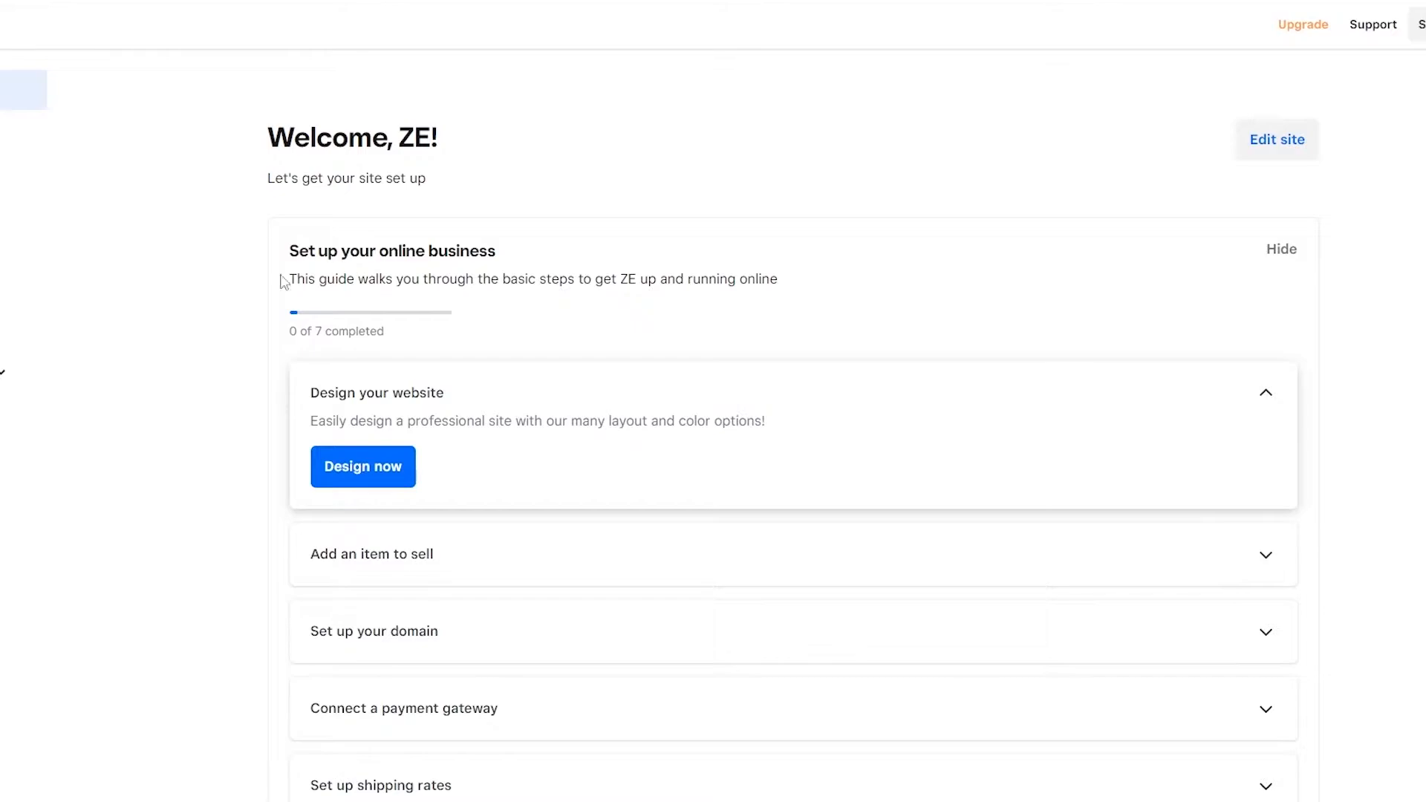
scroll(315, 373, down, 5)
scroll(946, 647, up, 4)
scroll(903, 641, up, 1)
scroll(428, 337, down, 2)
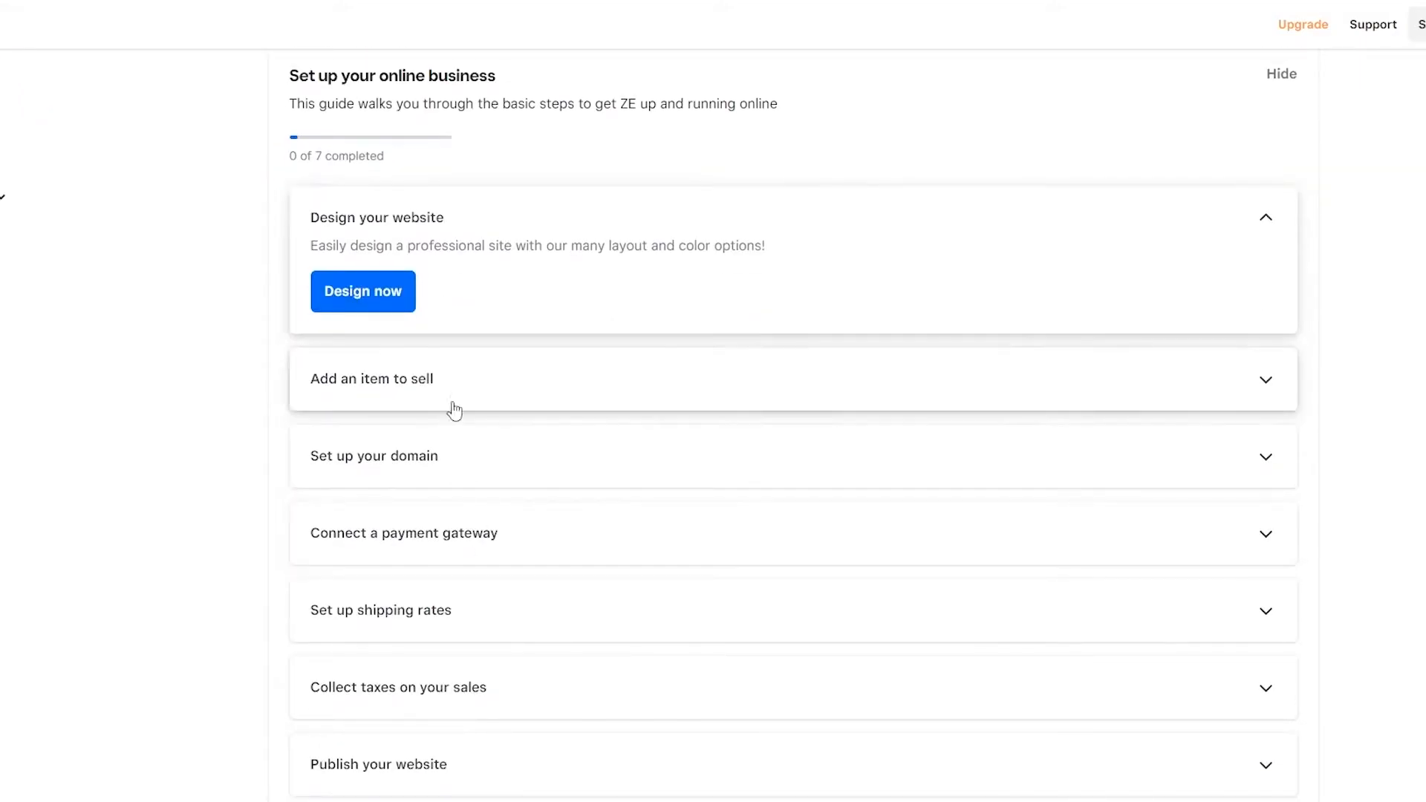
scroll(446, 401, down, 2)
scroll(515, 582, up, 3)
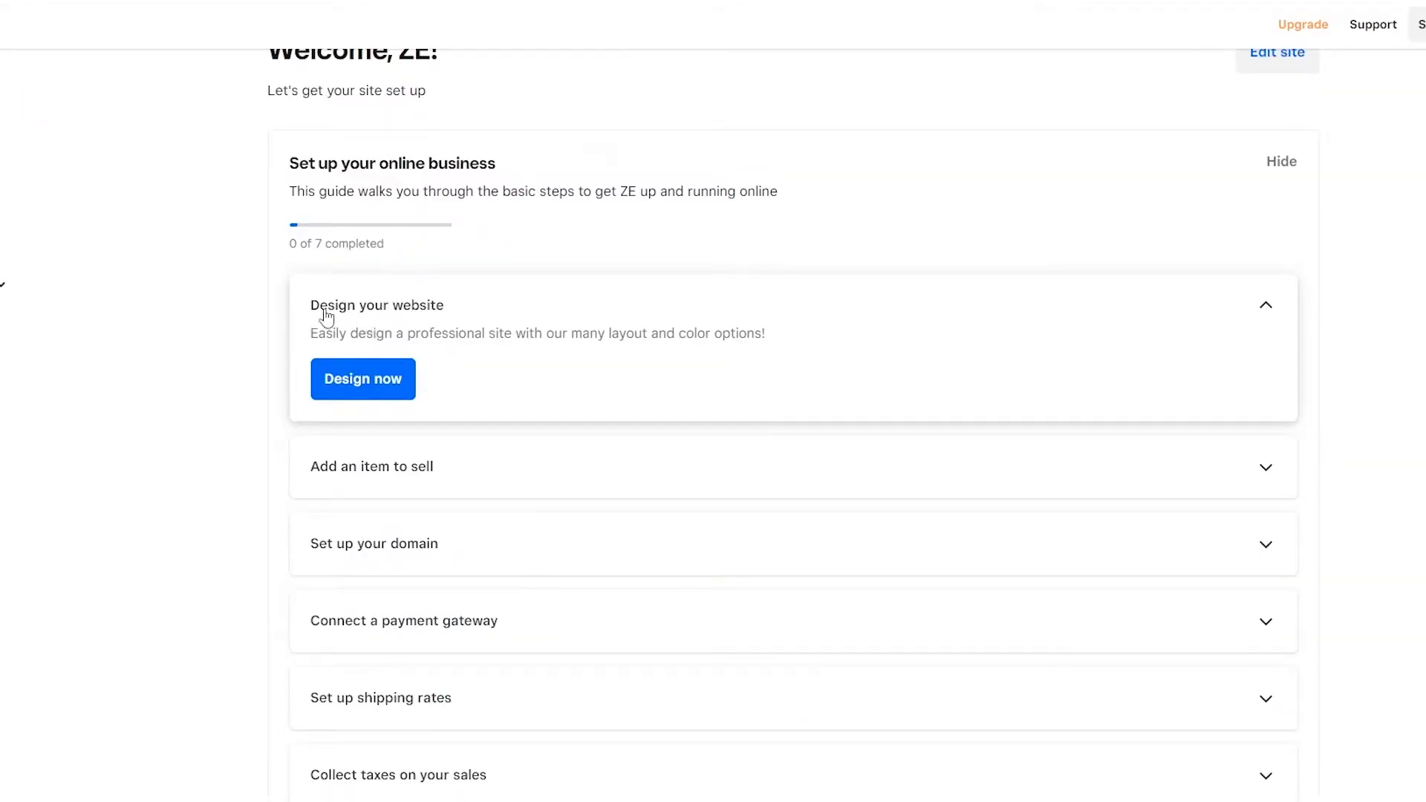
scroll(436, 468, down, 2)
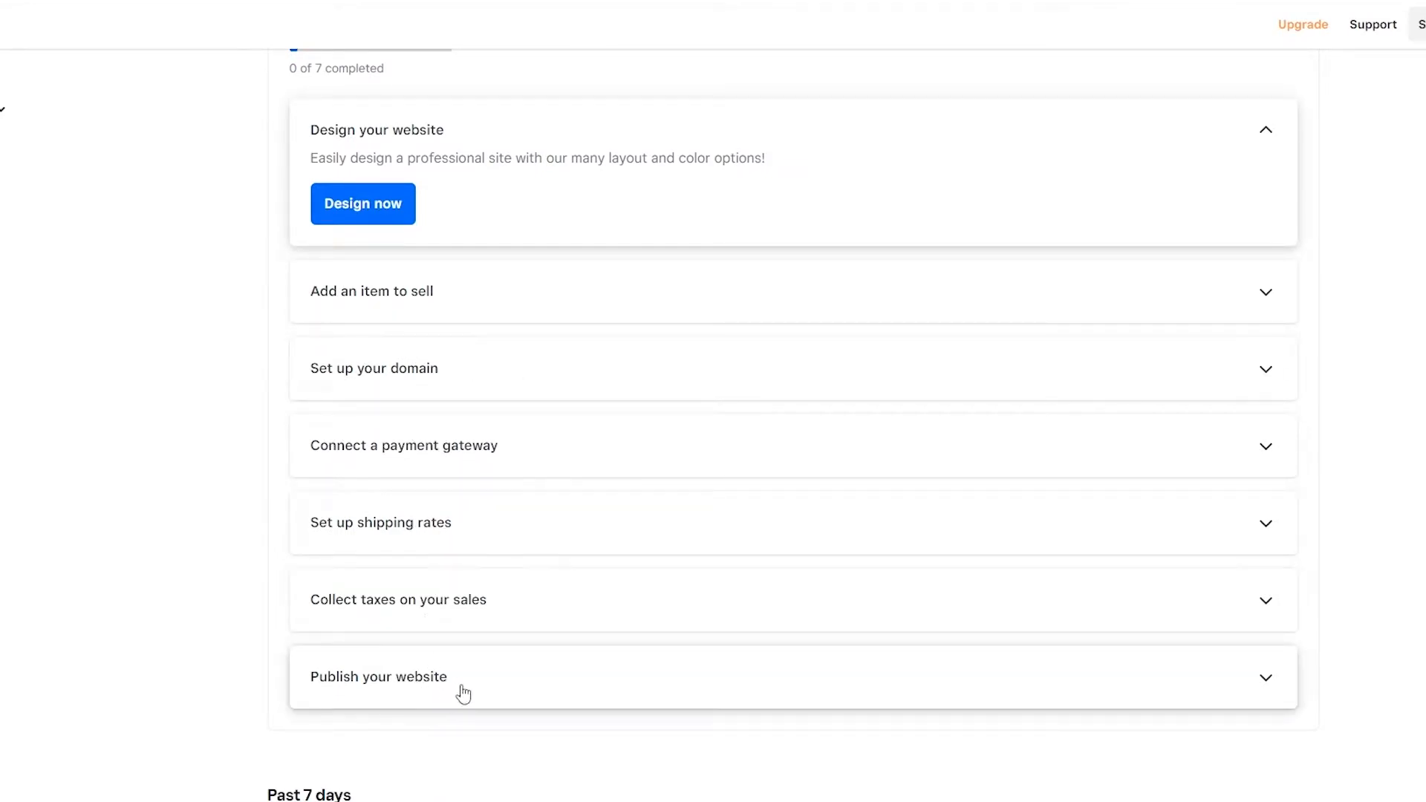
scroll(461, 690, up, 3)
Step: Start the website design task from the setup guide and look over the Logo, Colors, Fonts and Style sections
click(373, 483)
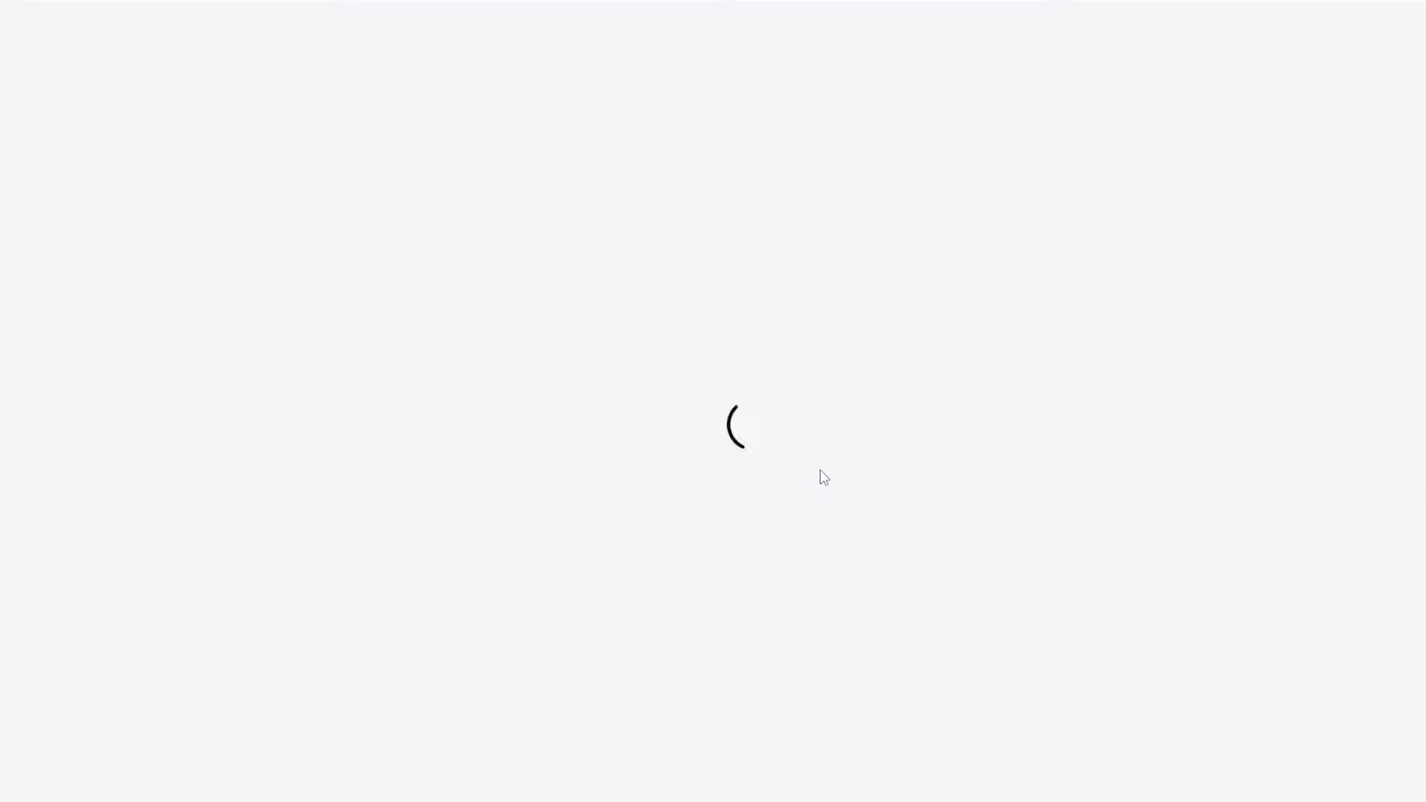
scroll(1008, 439, down, 7)
scroll(1008, 439, up, 7)
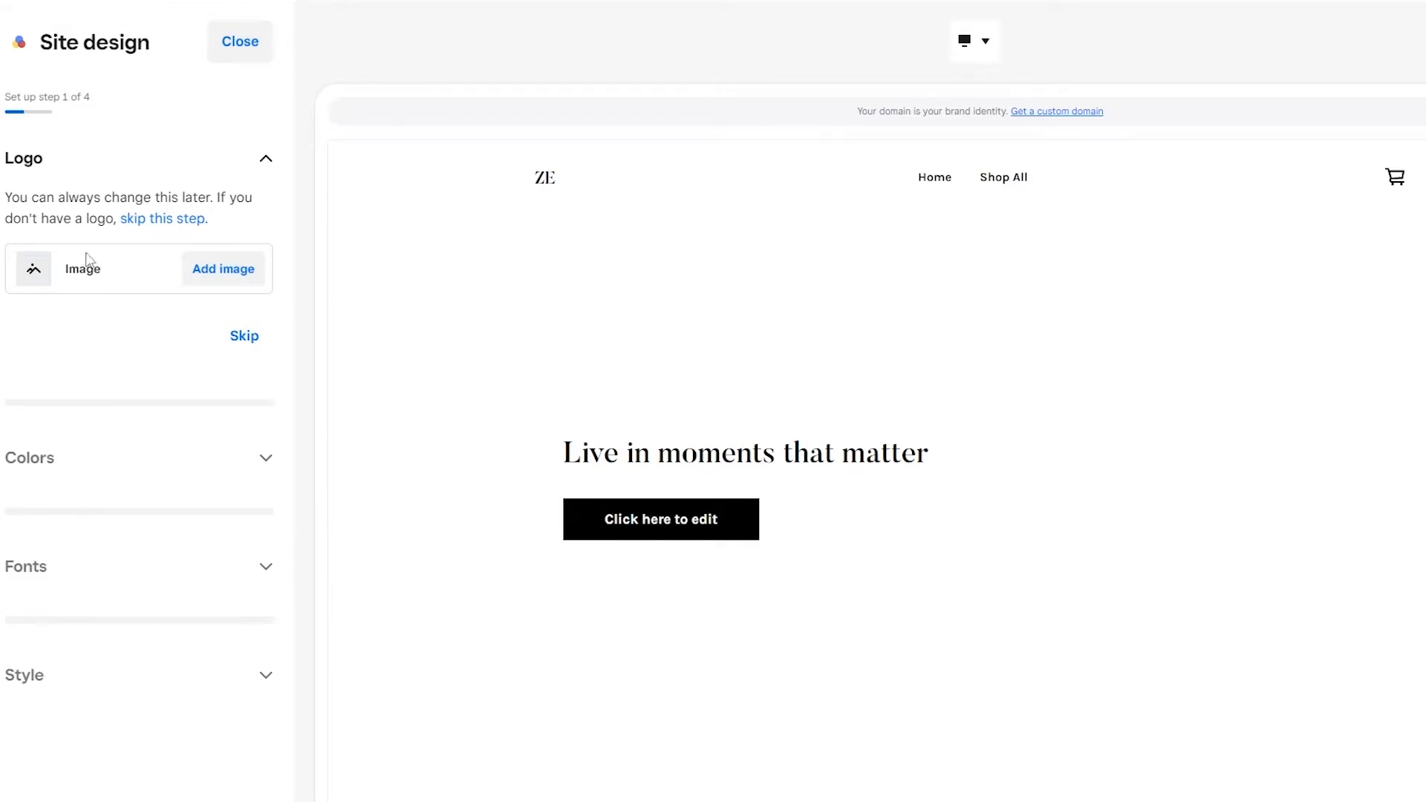
click(265, 159)
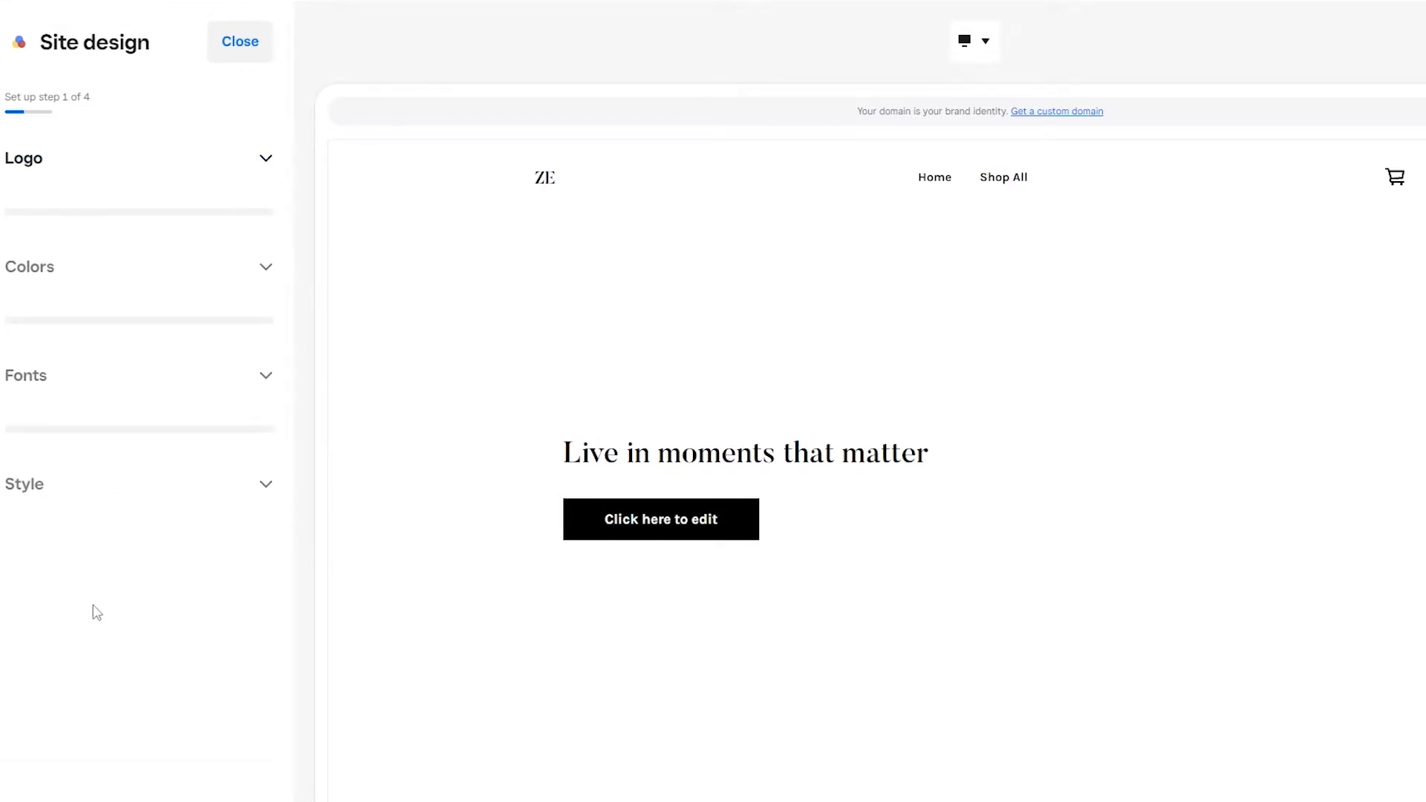
click(263, 158)
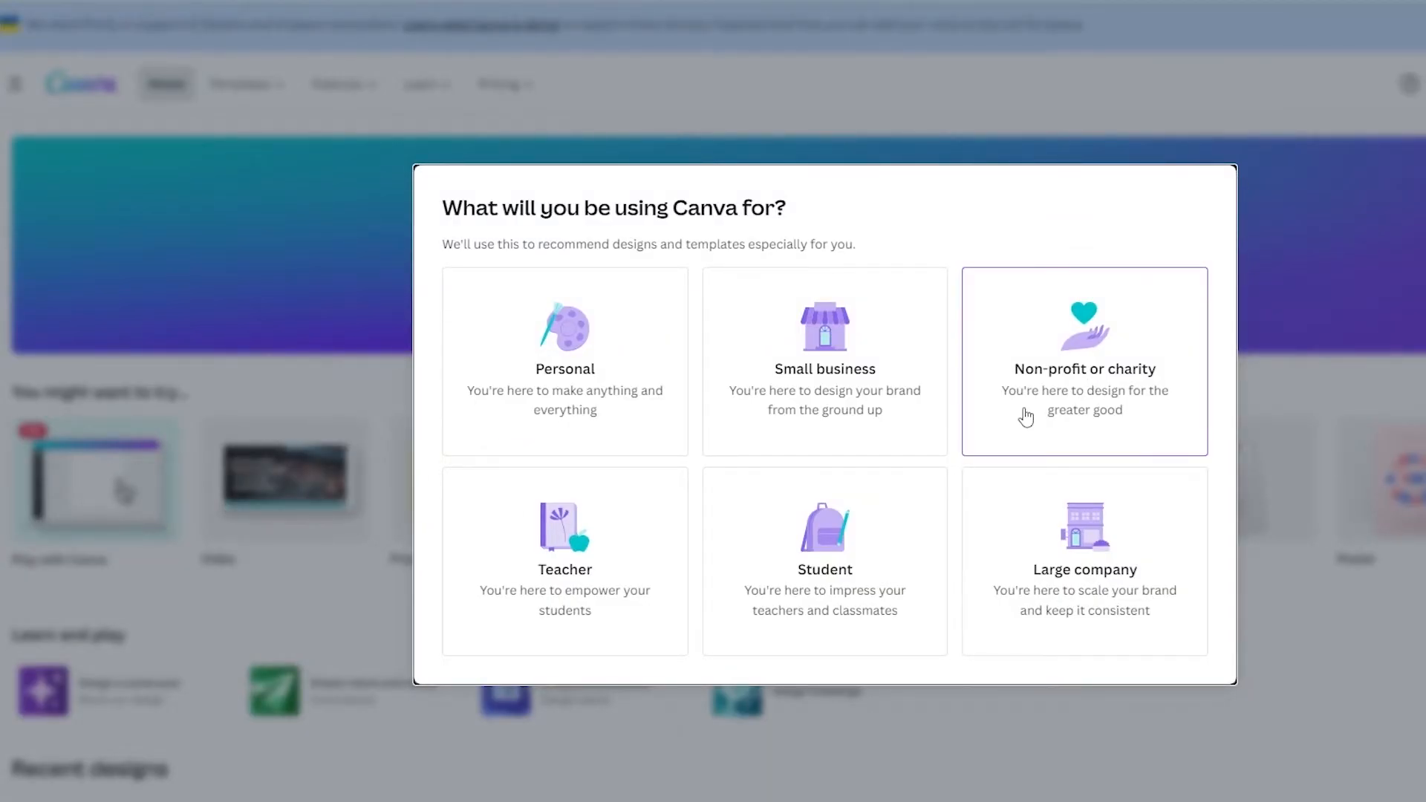
Step: In Canva, choose Personal use, decline the Pro trial for now and create a blank logo design
click(572, 369)
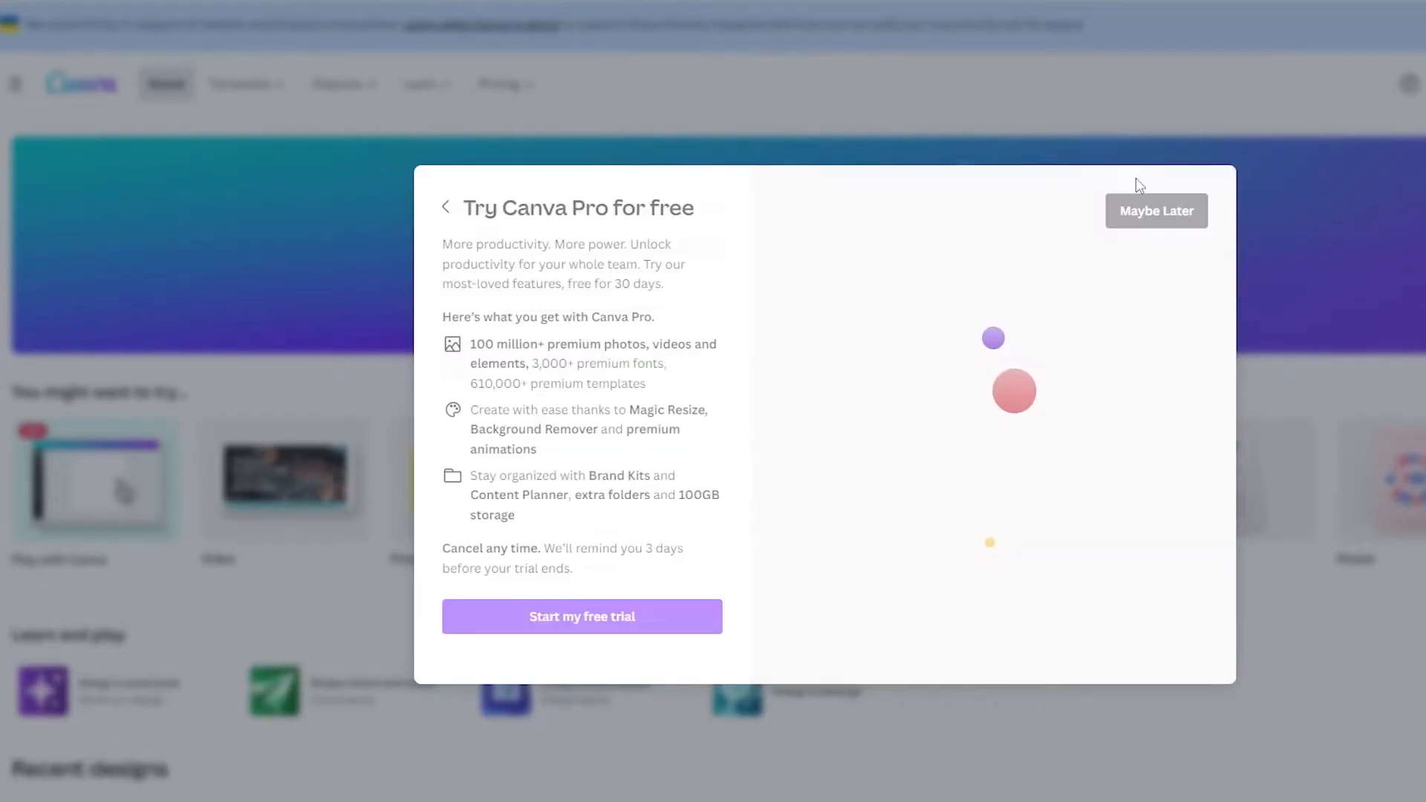
click(1164, 212)
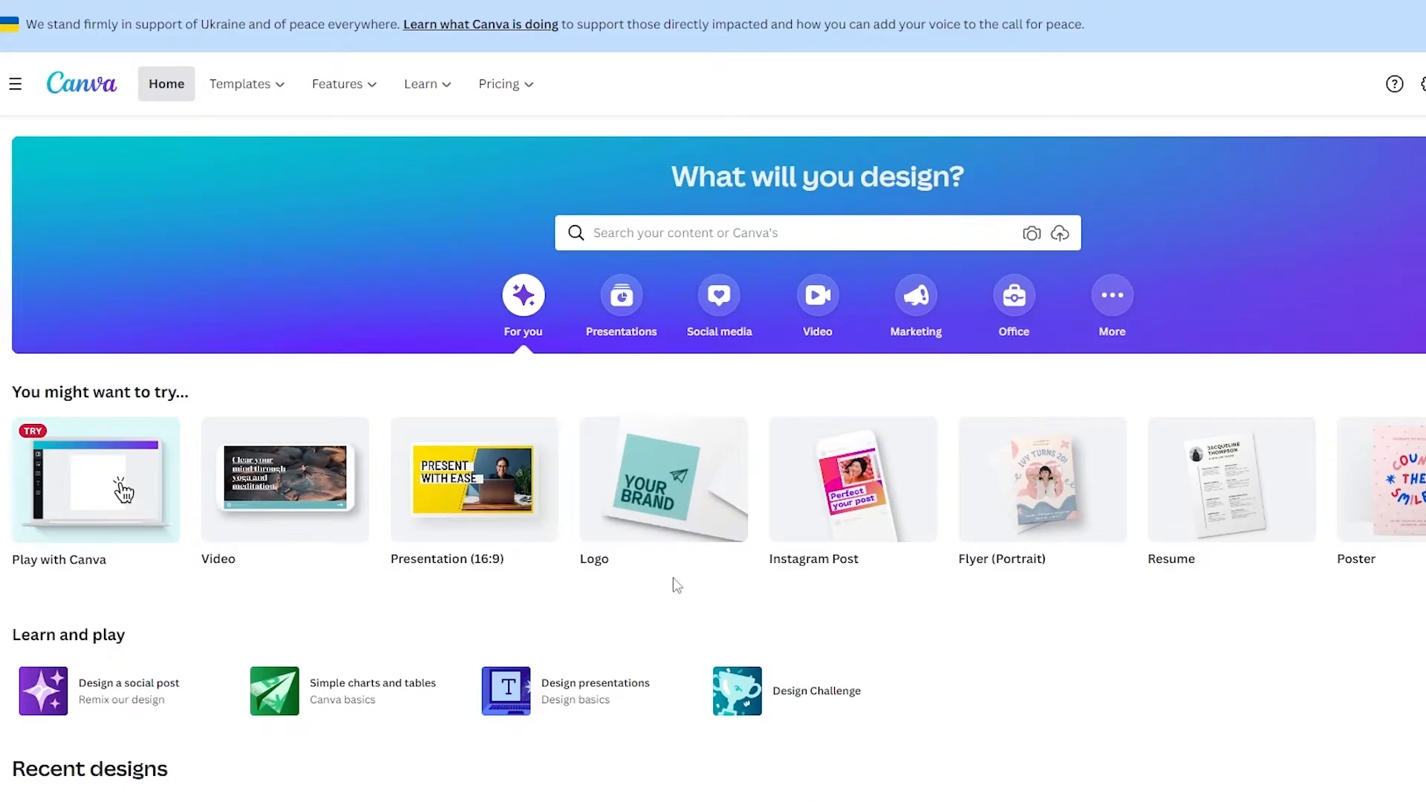
click(660, 539)
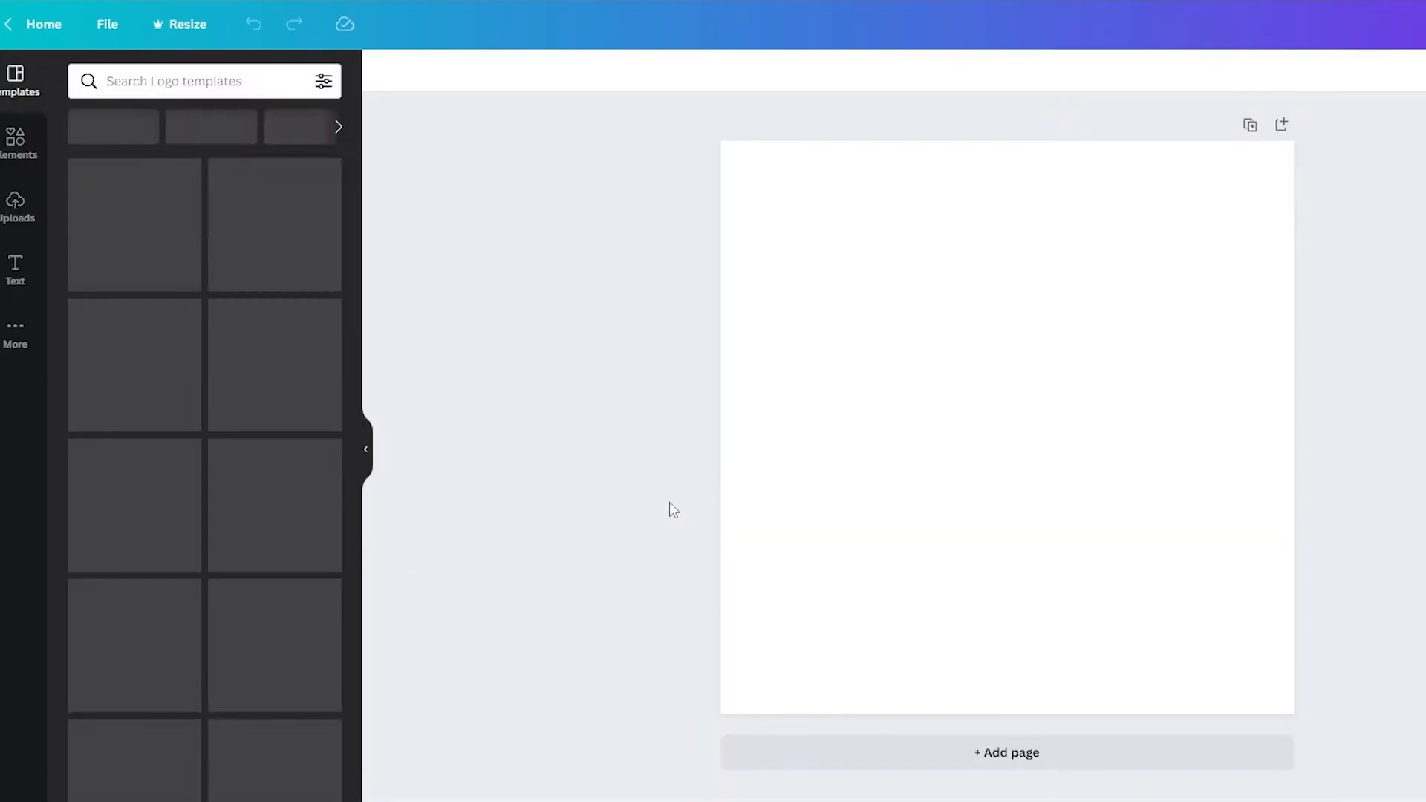
Step: Dismiss the template tip and apply the white version of the Black and White Minimalist Initials Logo Template
click(610, 210)
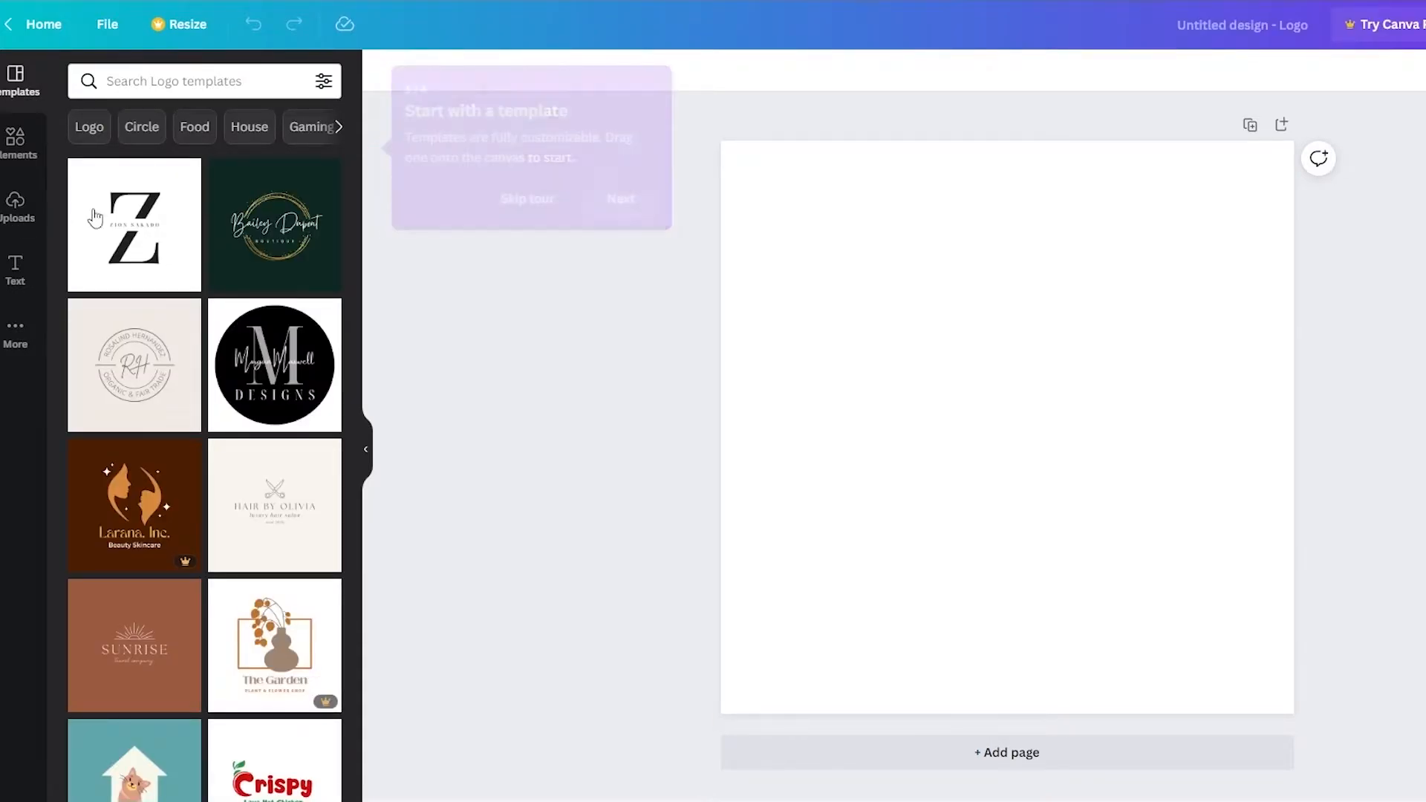
click(293, 373)
click(176, 338)
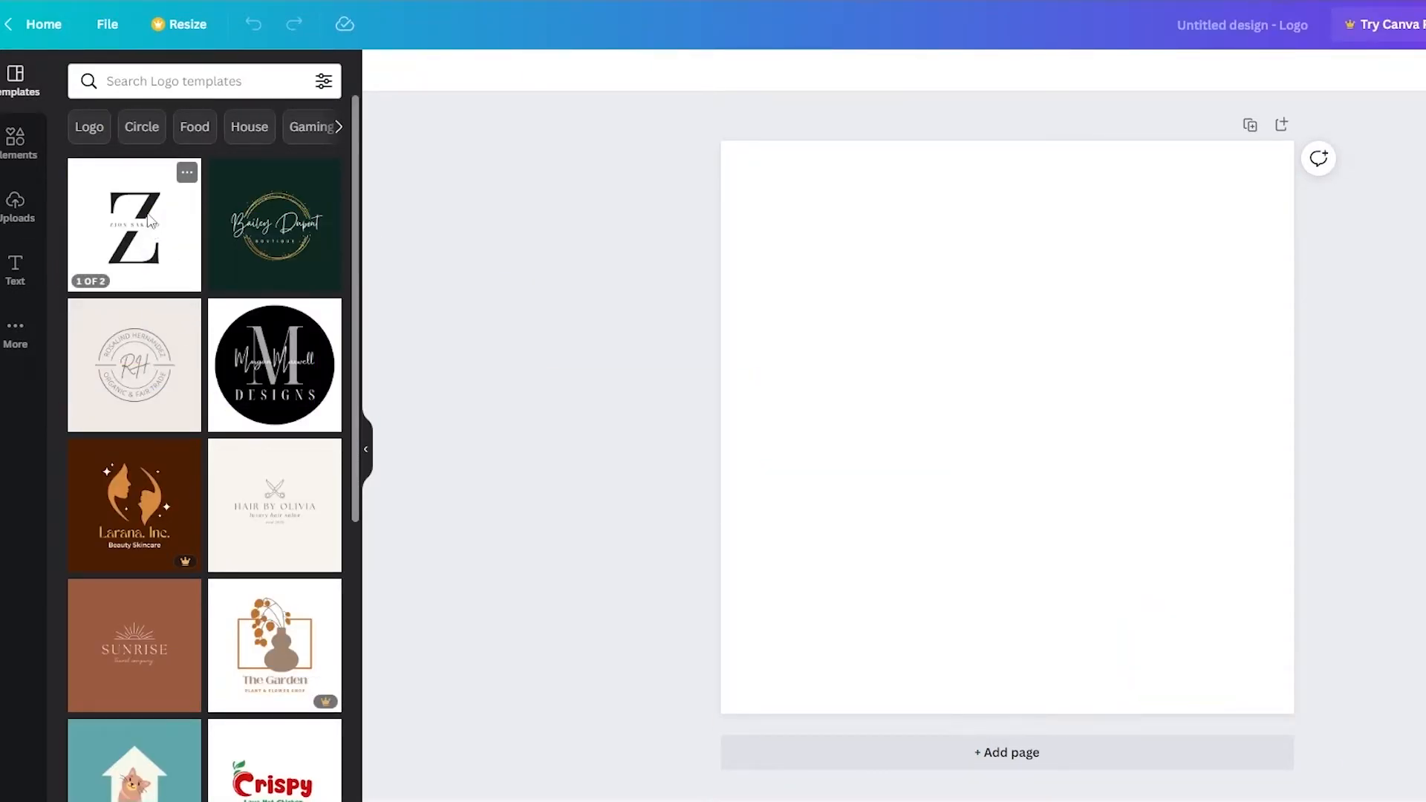
click(134, 222)
click(157, 323)
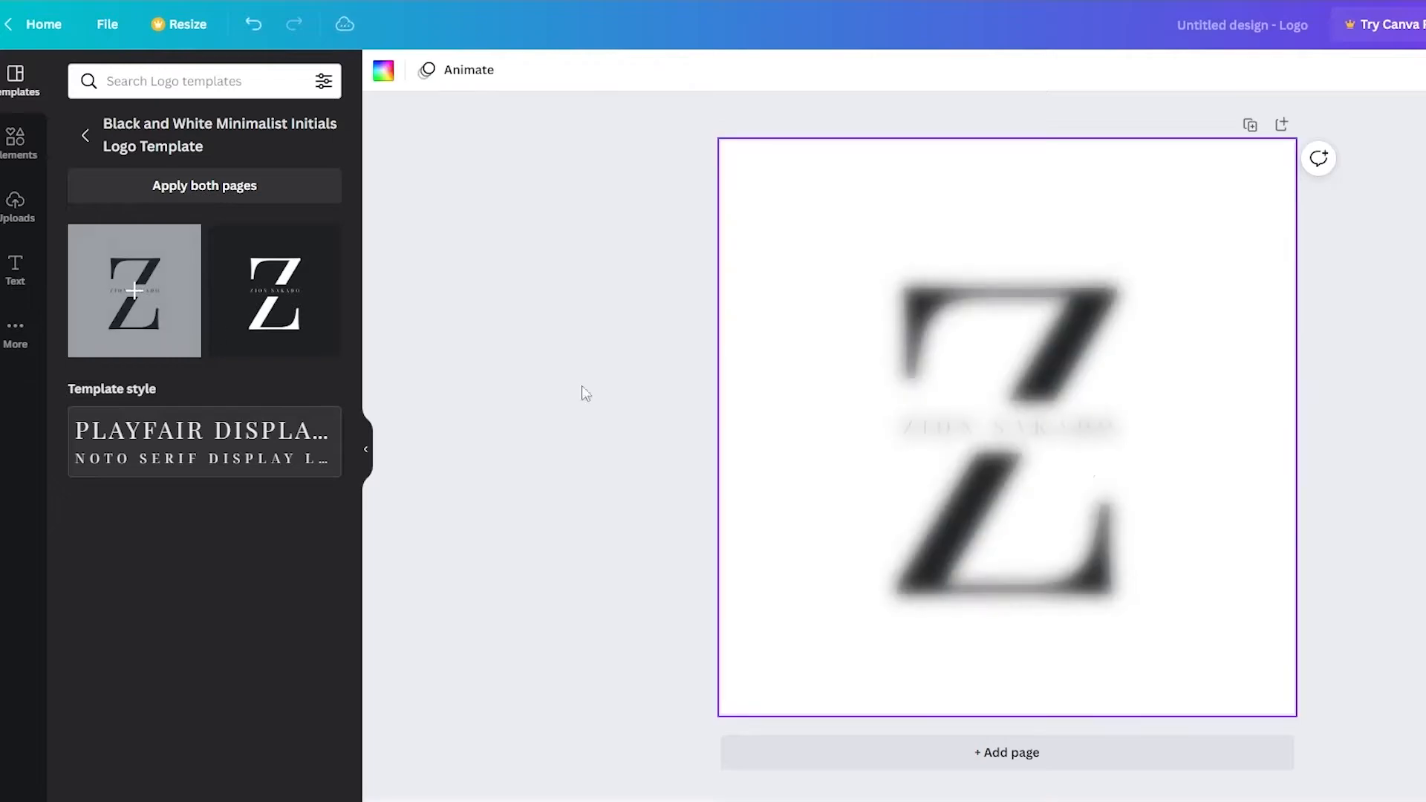
Step: Replace the name text across the Z with EXPLAINS and open the design's sharing options
click(1050, 443)
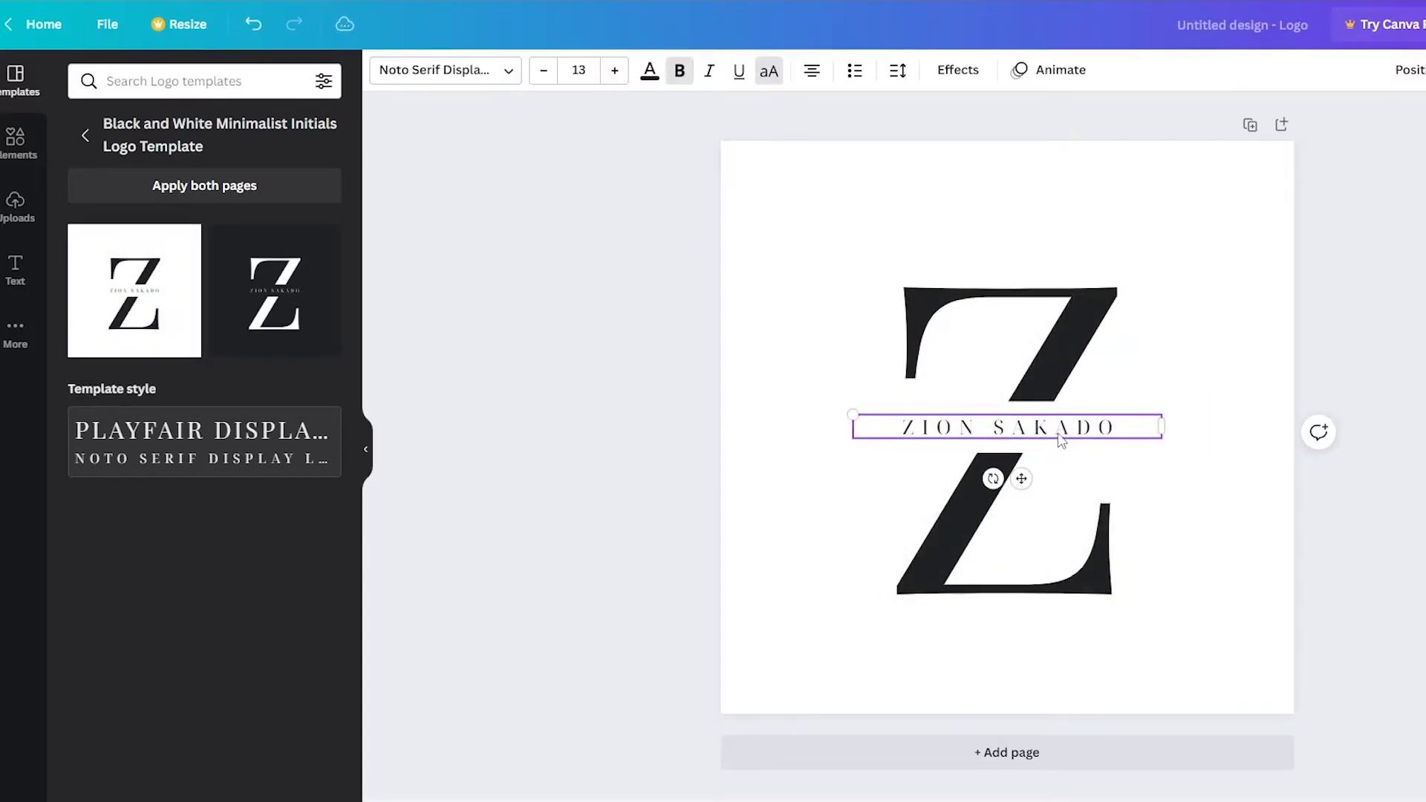
double_click(1061, 432)
text(E)
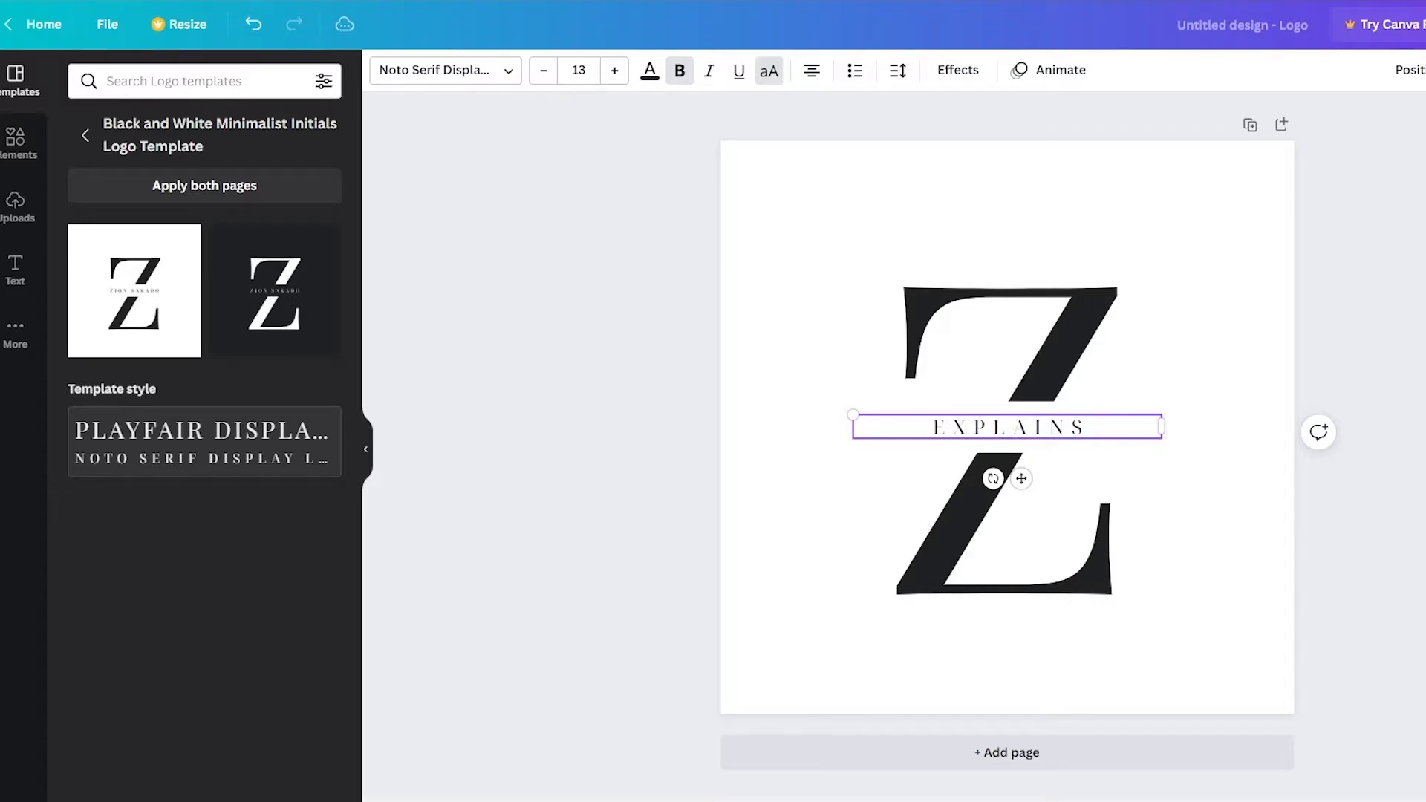
click(1381, 386)
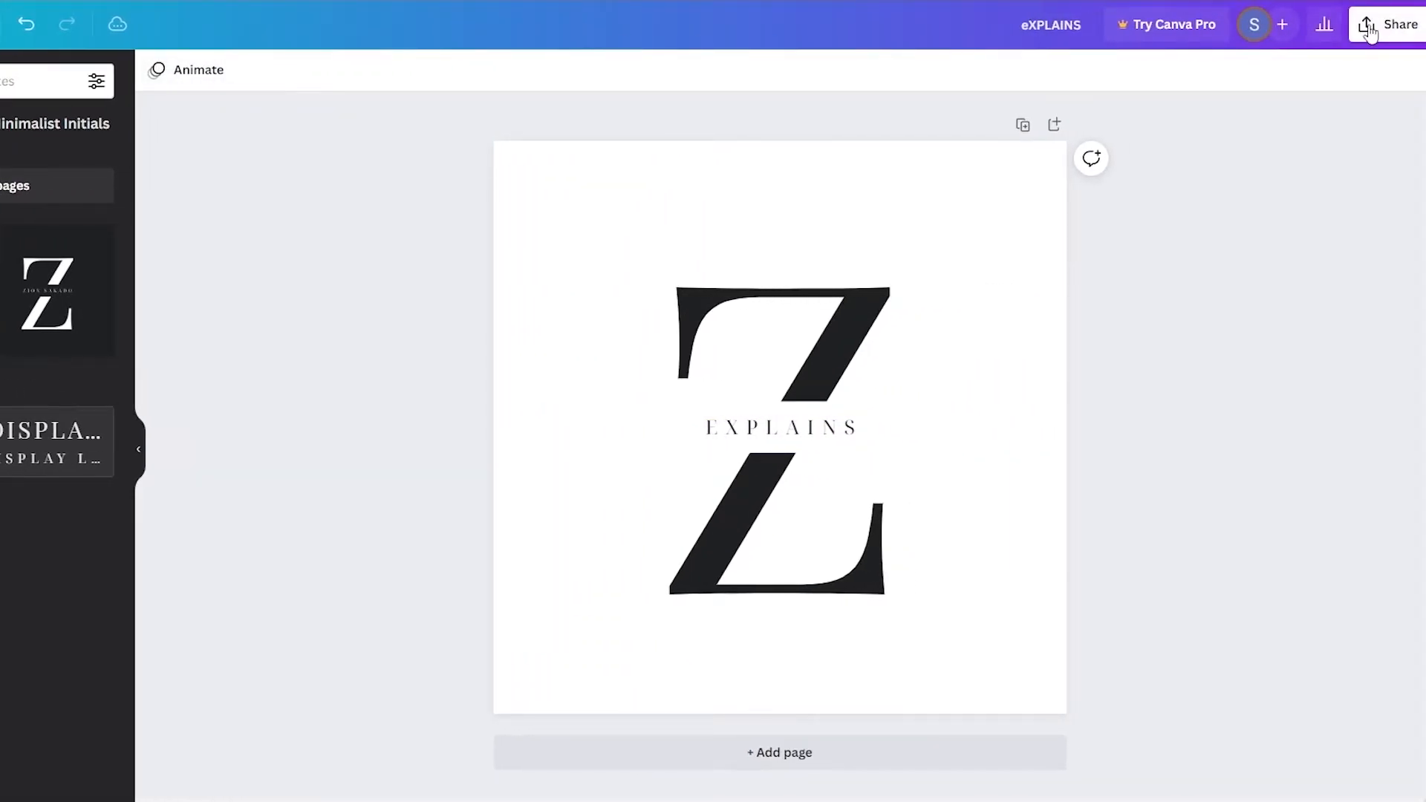
click(1369, 29)
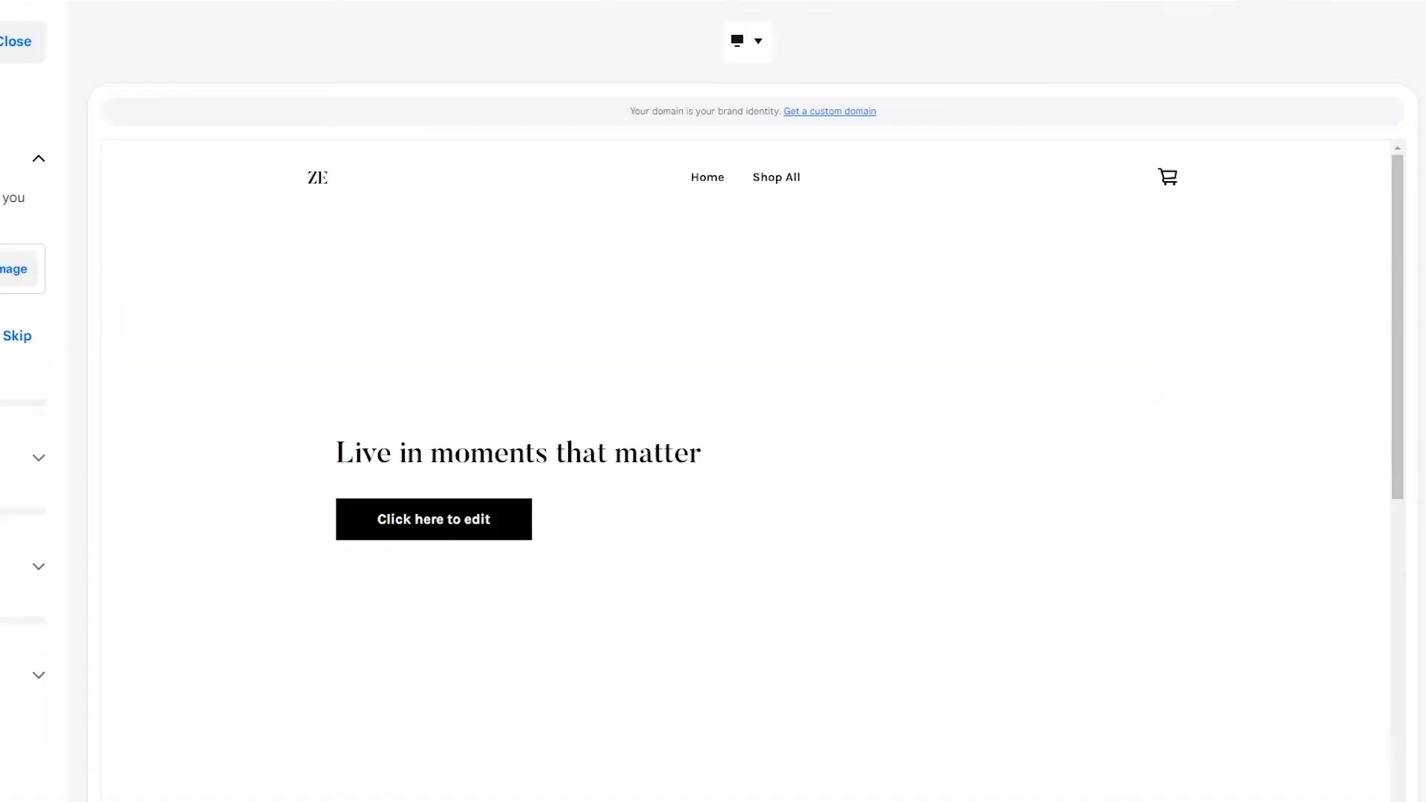
Step: Back in the site design, upload eXPLAINS-removebg-preview.png as the site logo and continue to the colors
click(13, 276)
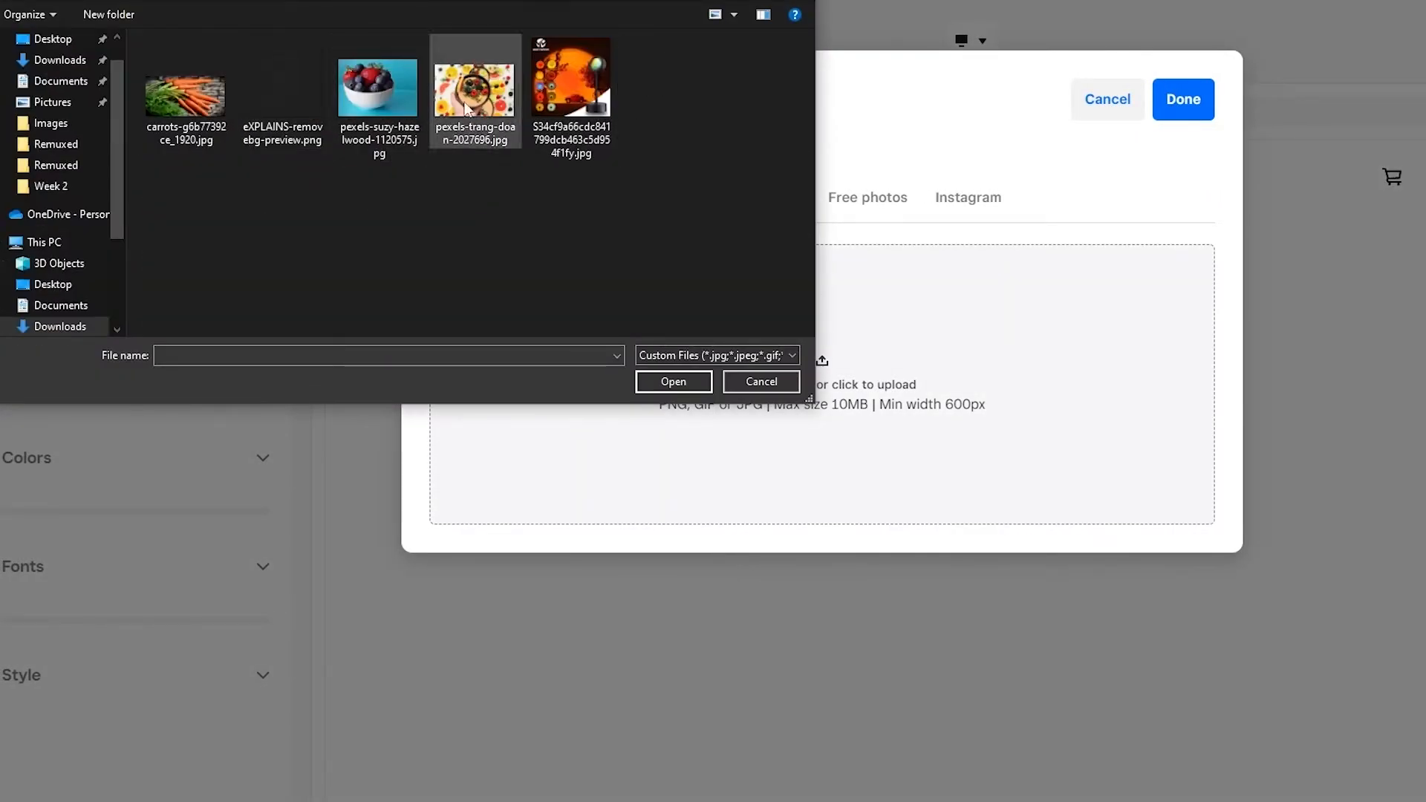
click(270, 97)
double_click(269, 97)
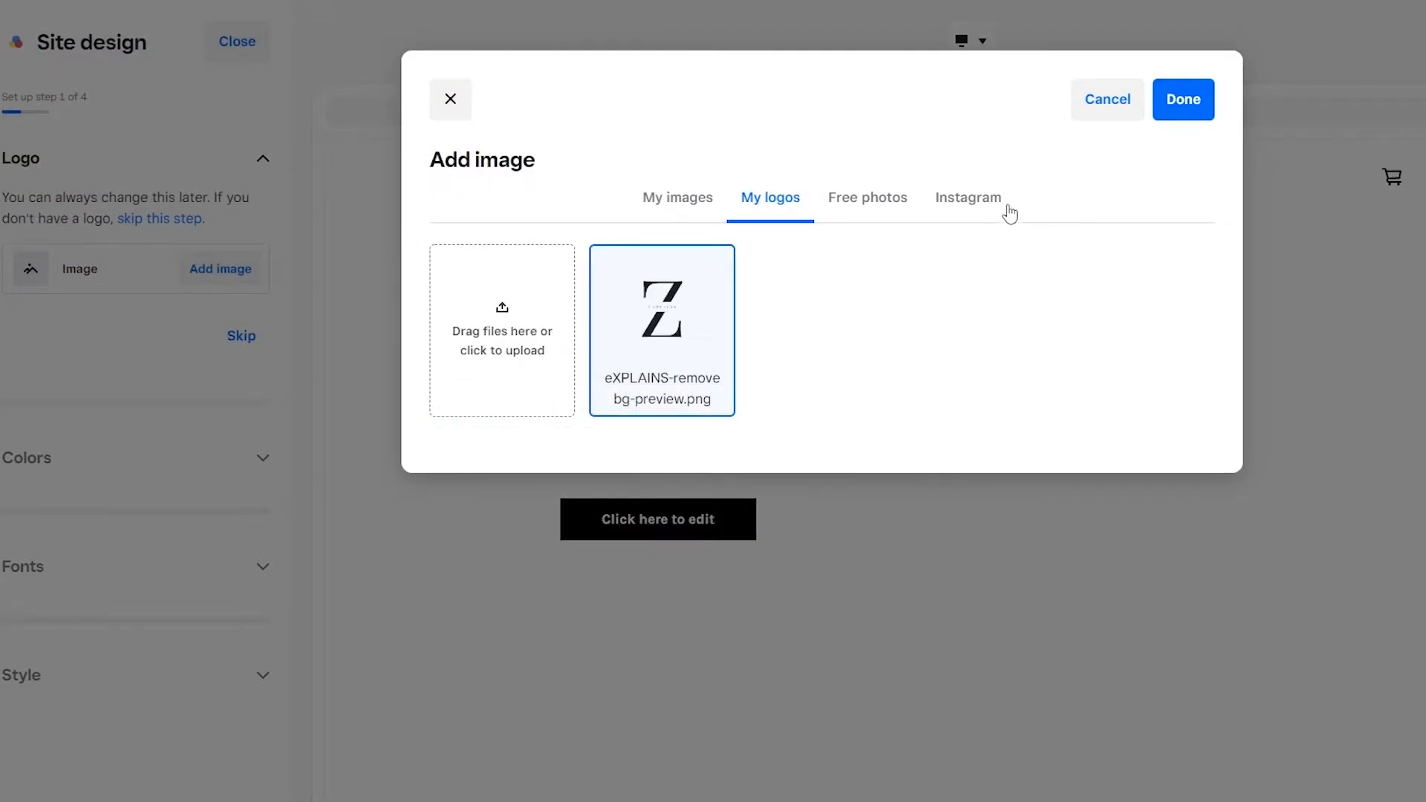
click(1166, 117)
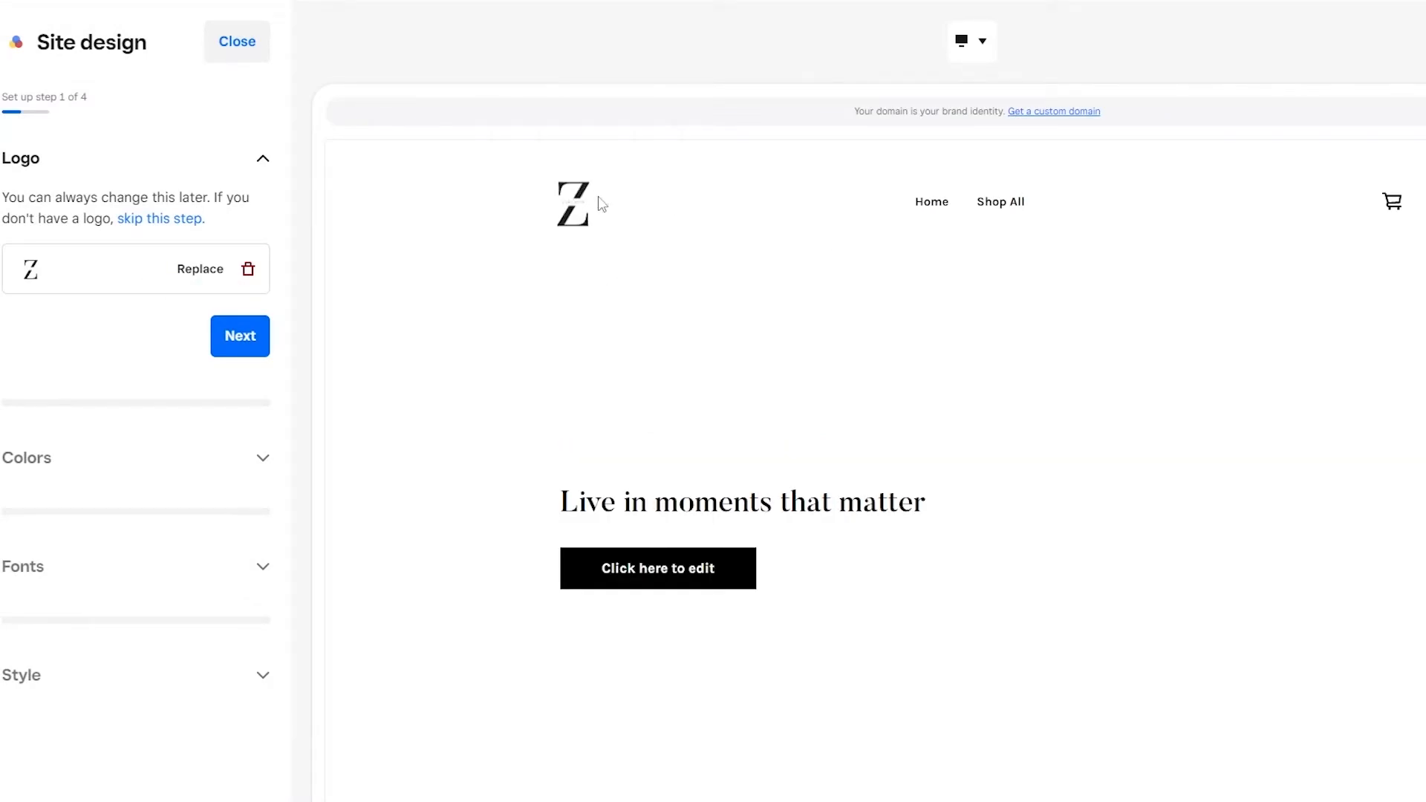
click(236, 346)
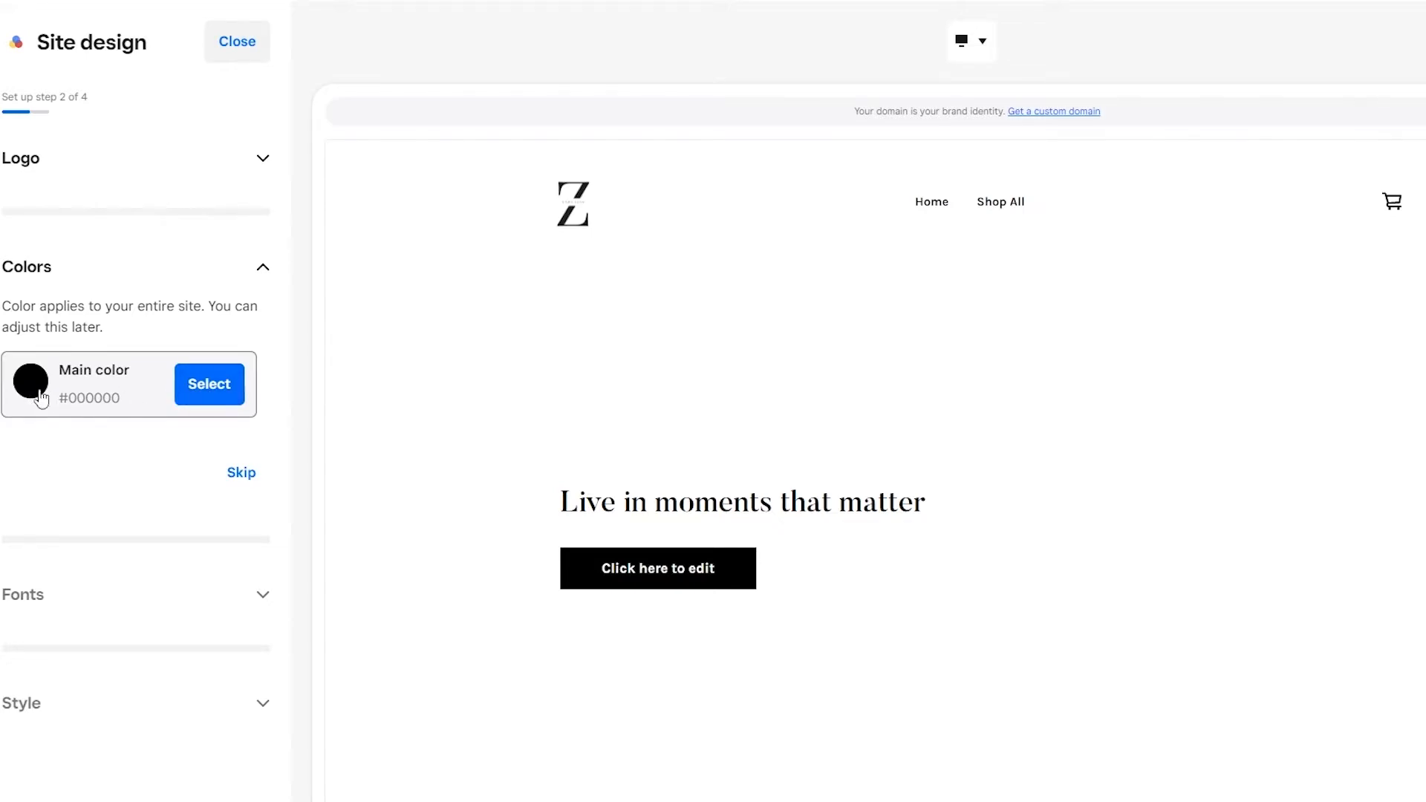
Step: Try several swatches for the site's main color and set it to blue #006eff
click(209, 383)
click(81, 448)
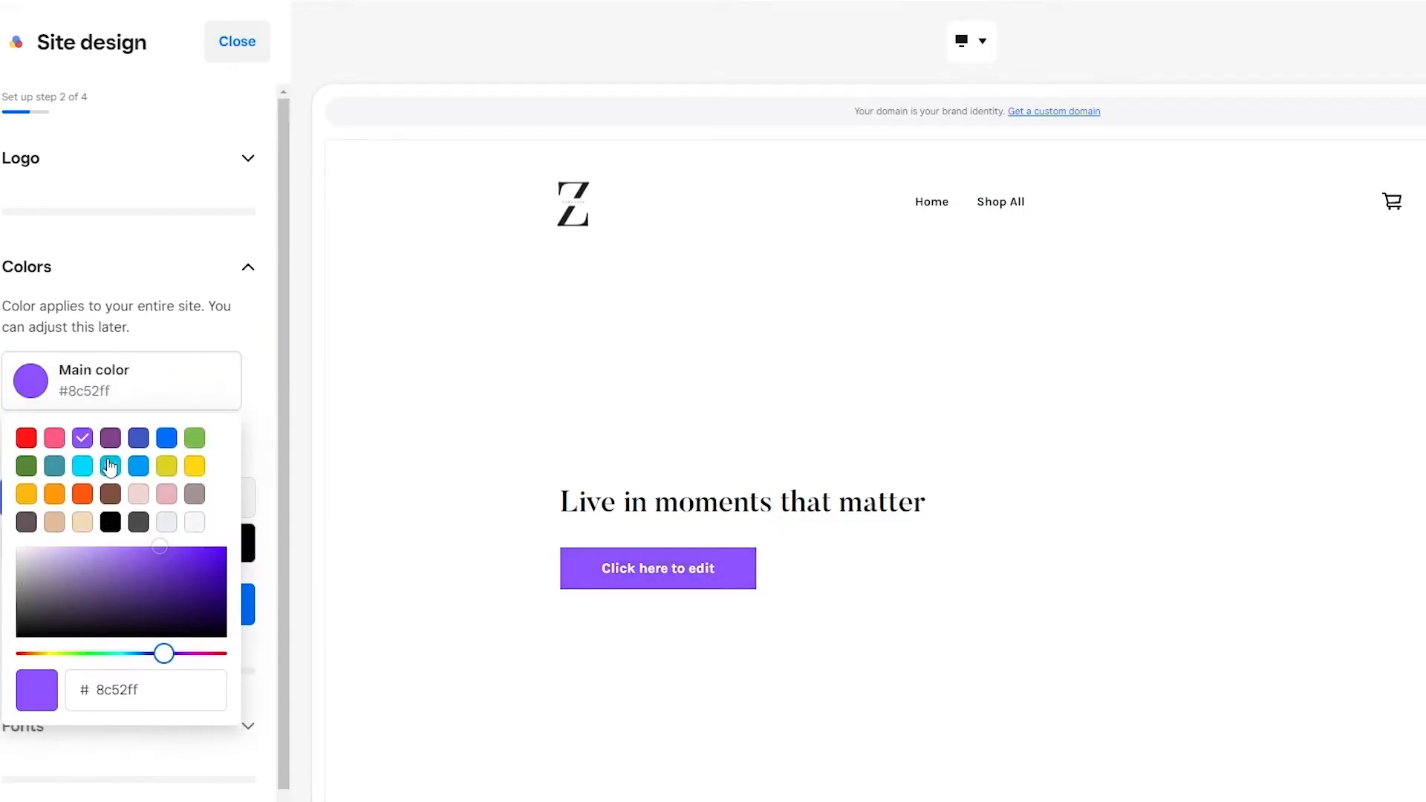
click(112, 468)
click(140, 465)
click(165, 440)
click(140, 439)
click(28, 439)
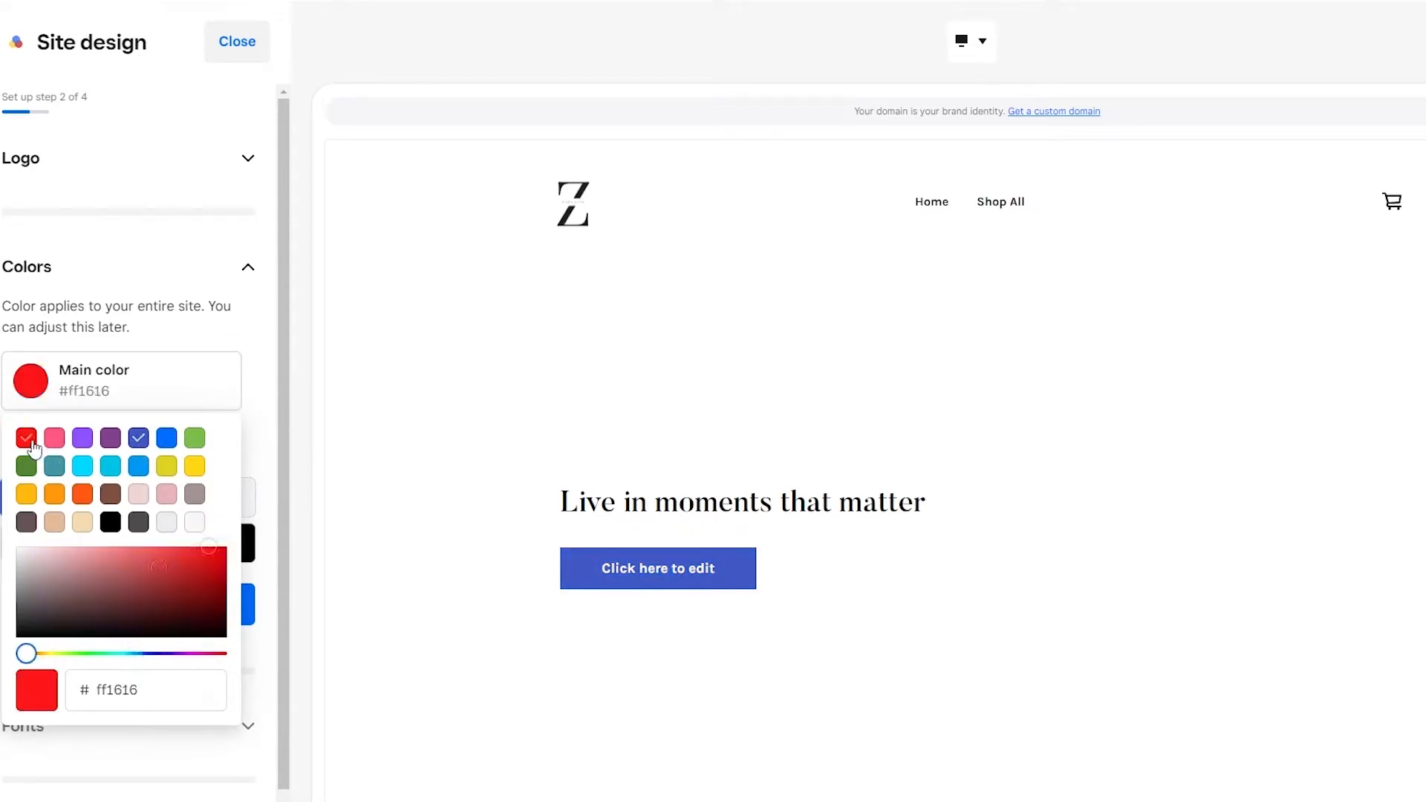
click(167, 440)
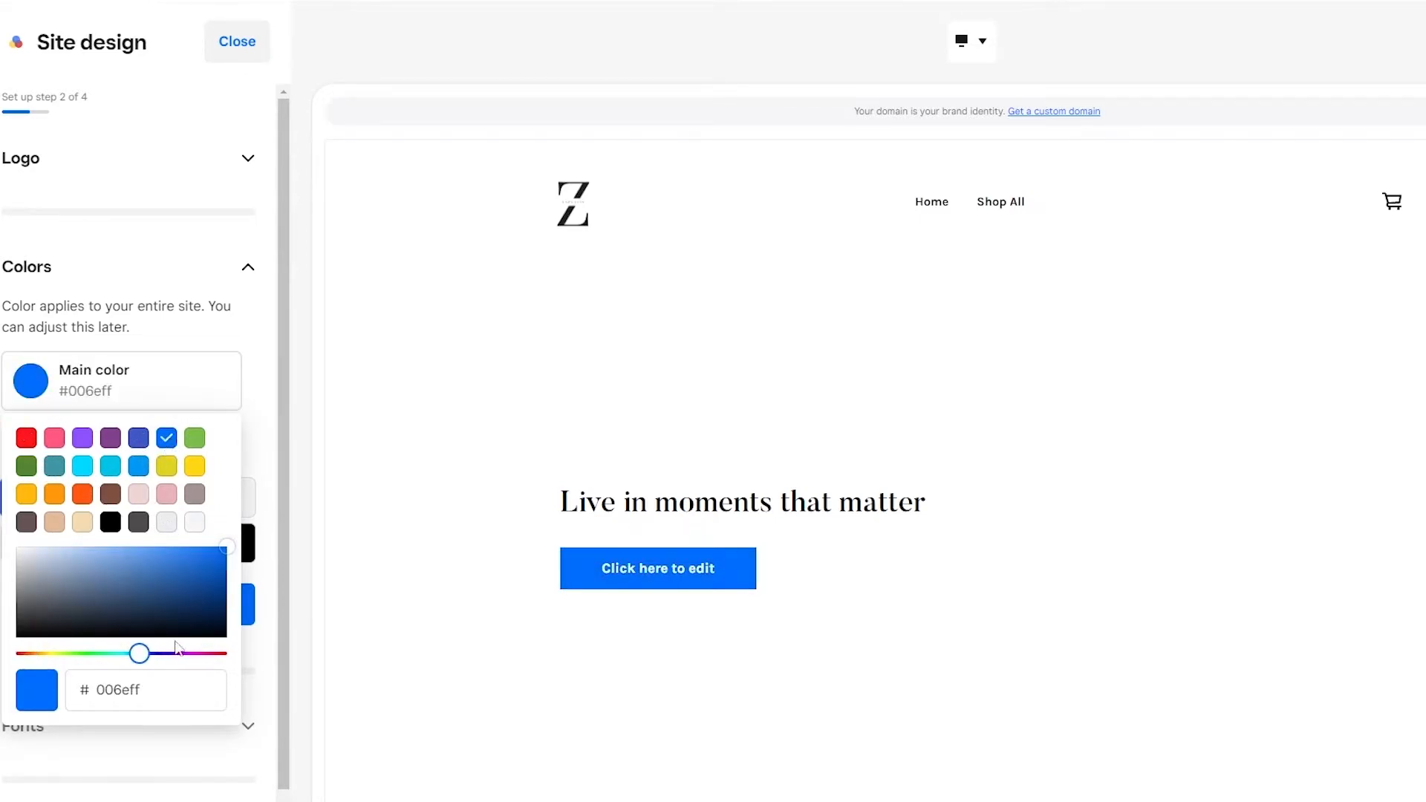
click(208, 395)
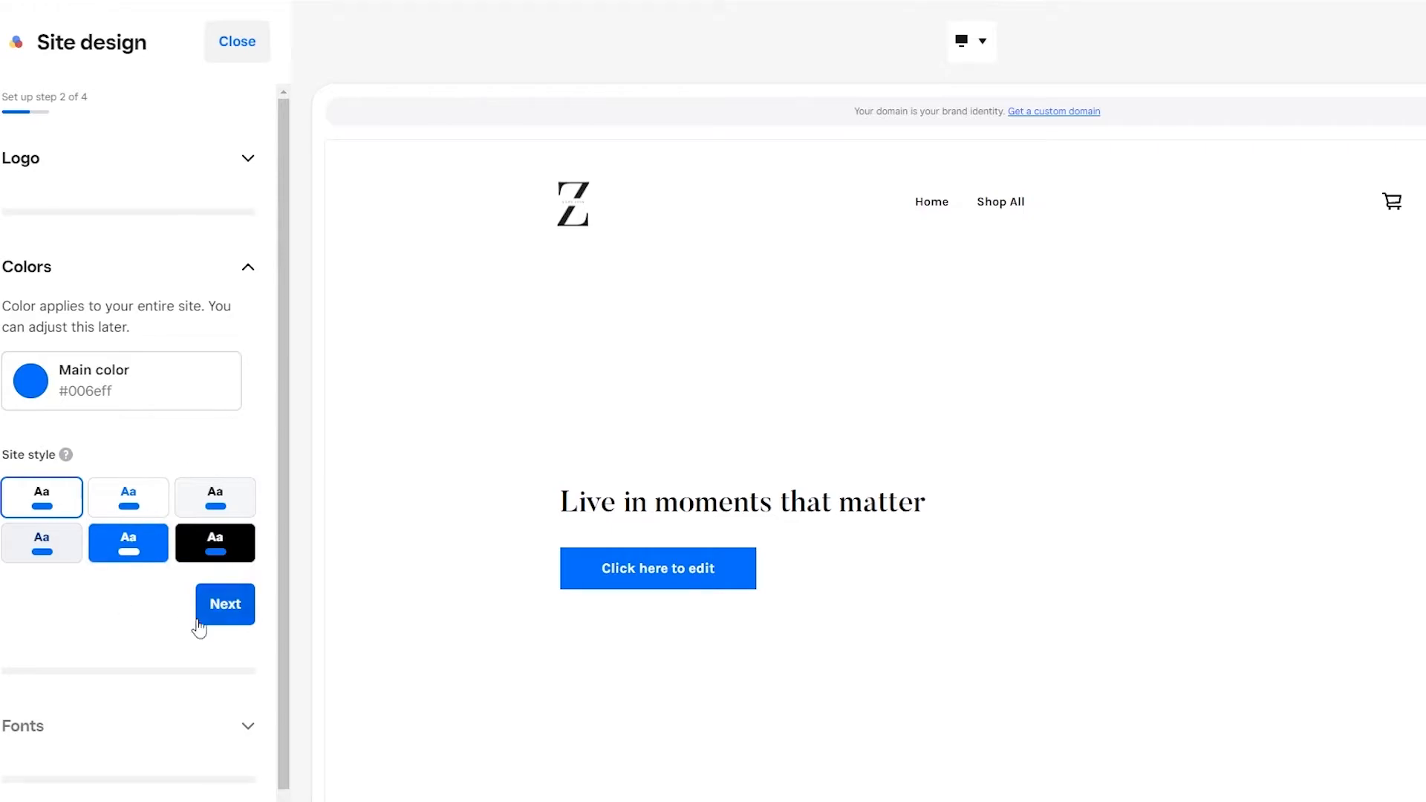
Step: Compare the black, blue and light site styles, choose the light gray one with black text, and continue to the fonts
click(238, 553)
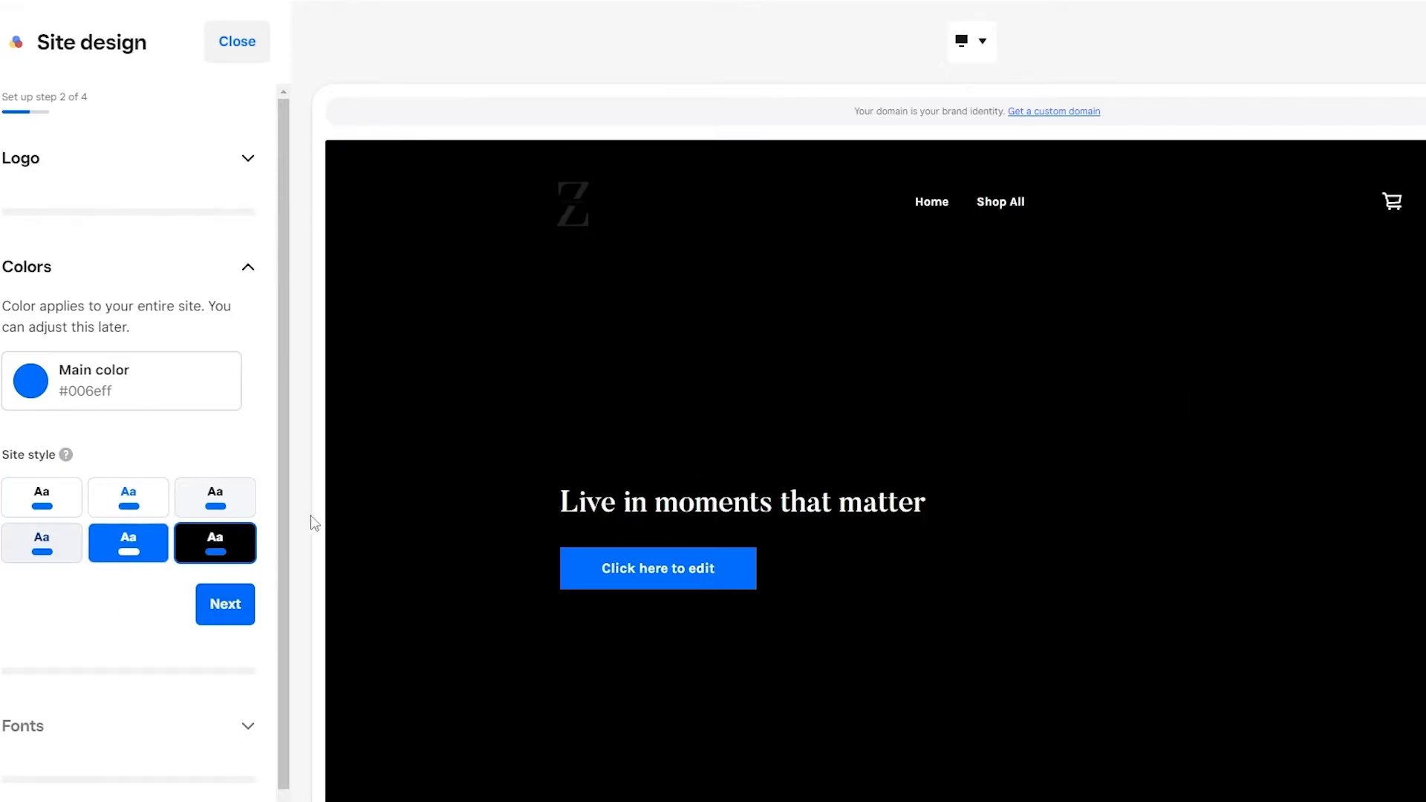
click(168, 548)
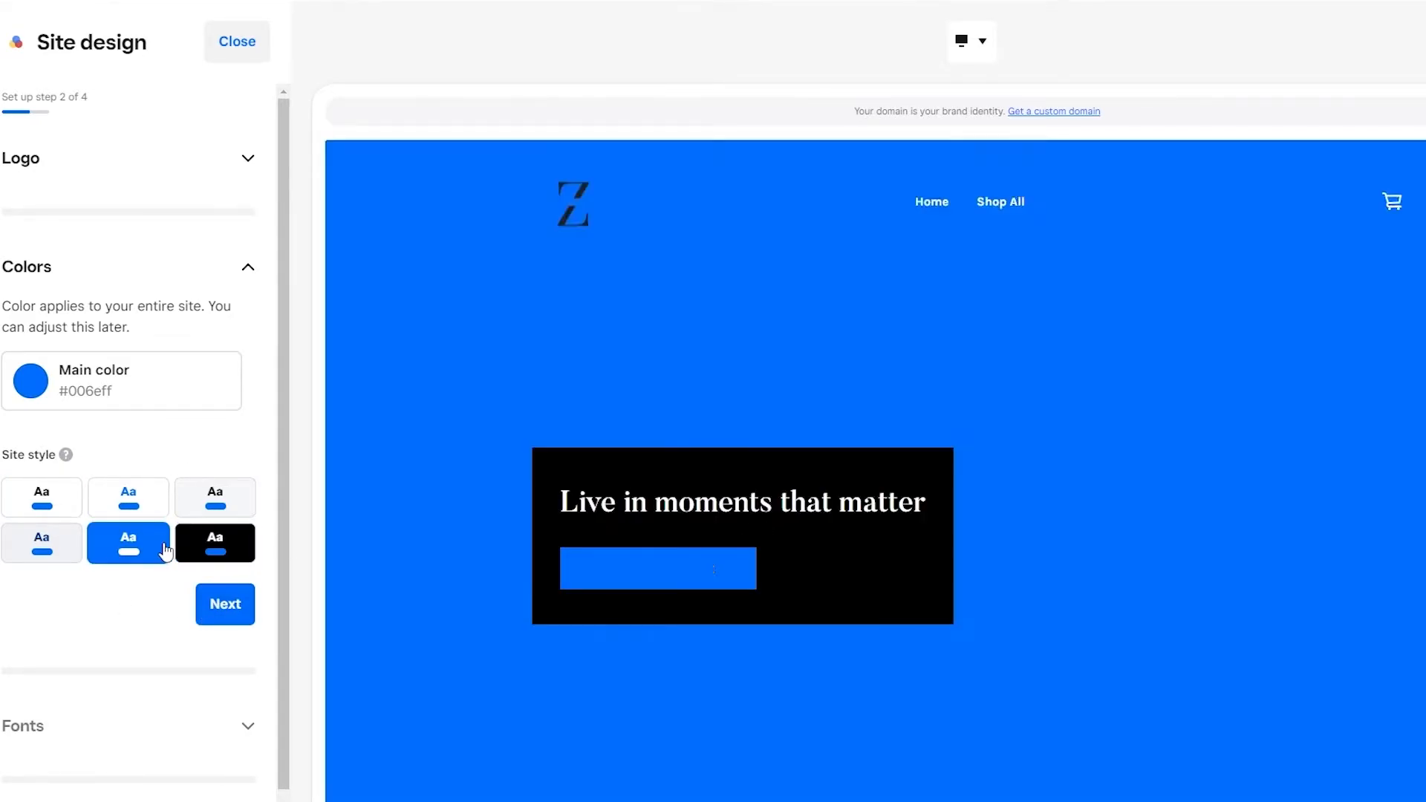
click(51, 556)
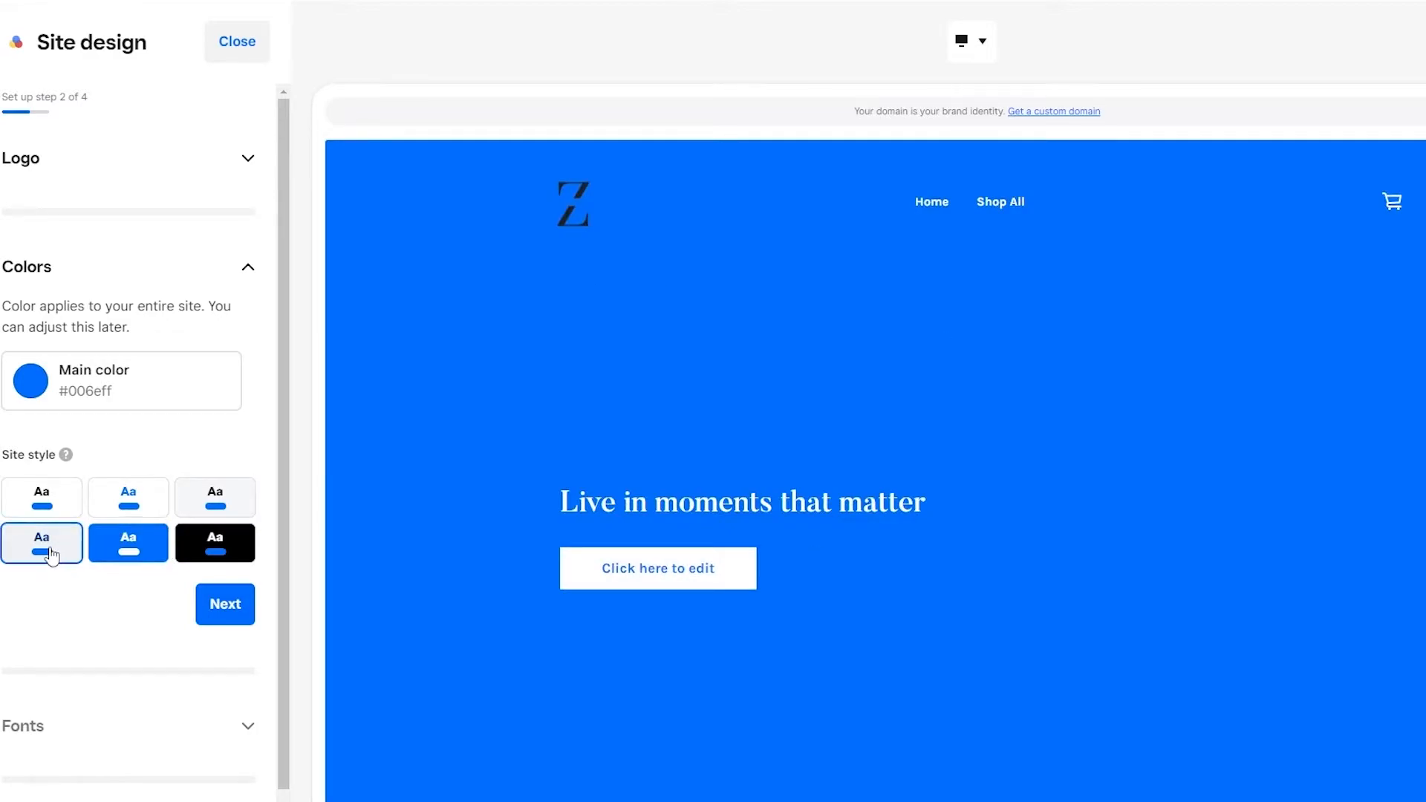
click(223, 501)
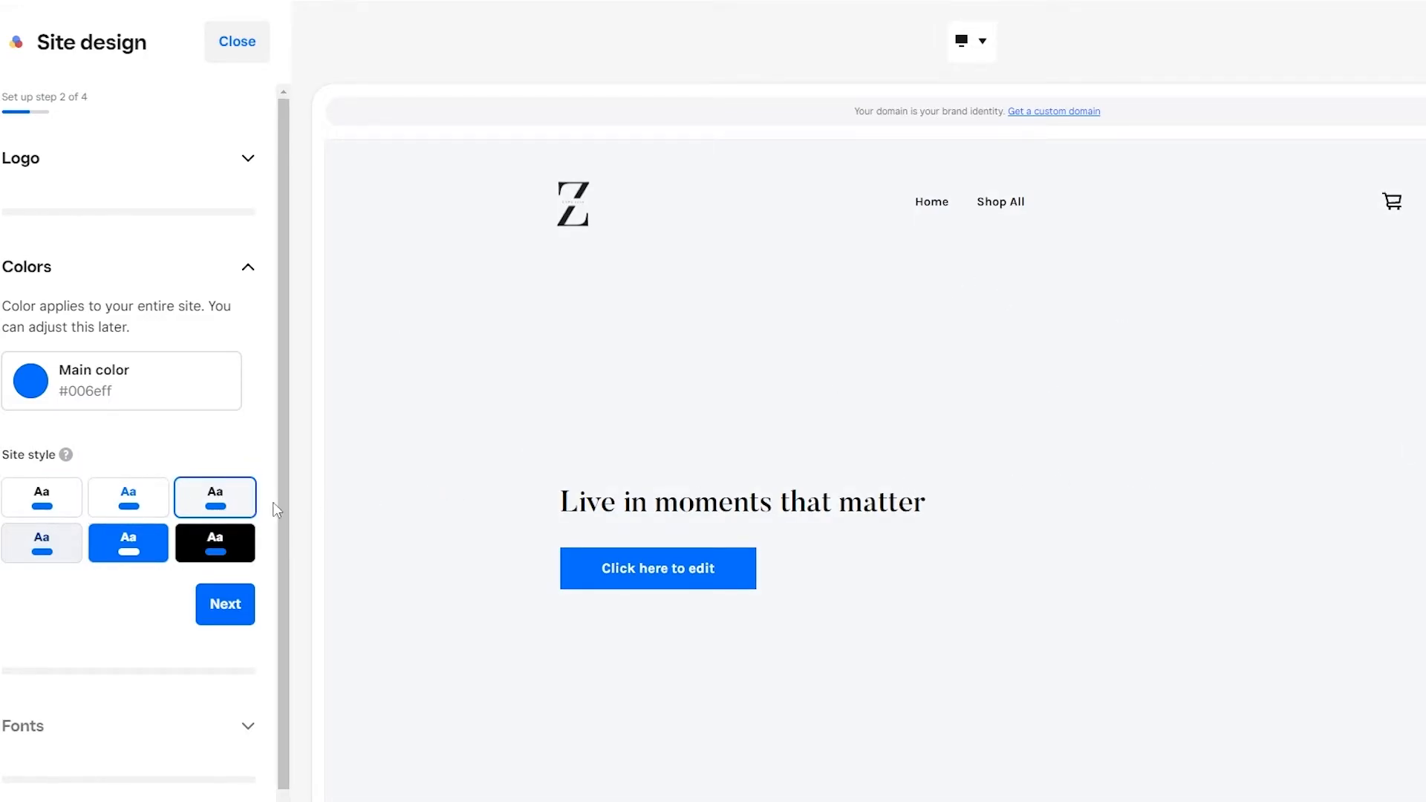
scroll(253, 565, down, 1)
click(243, 579)
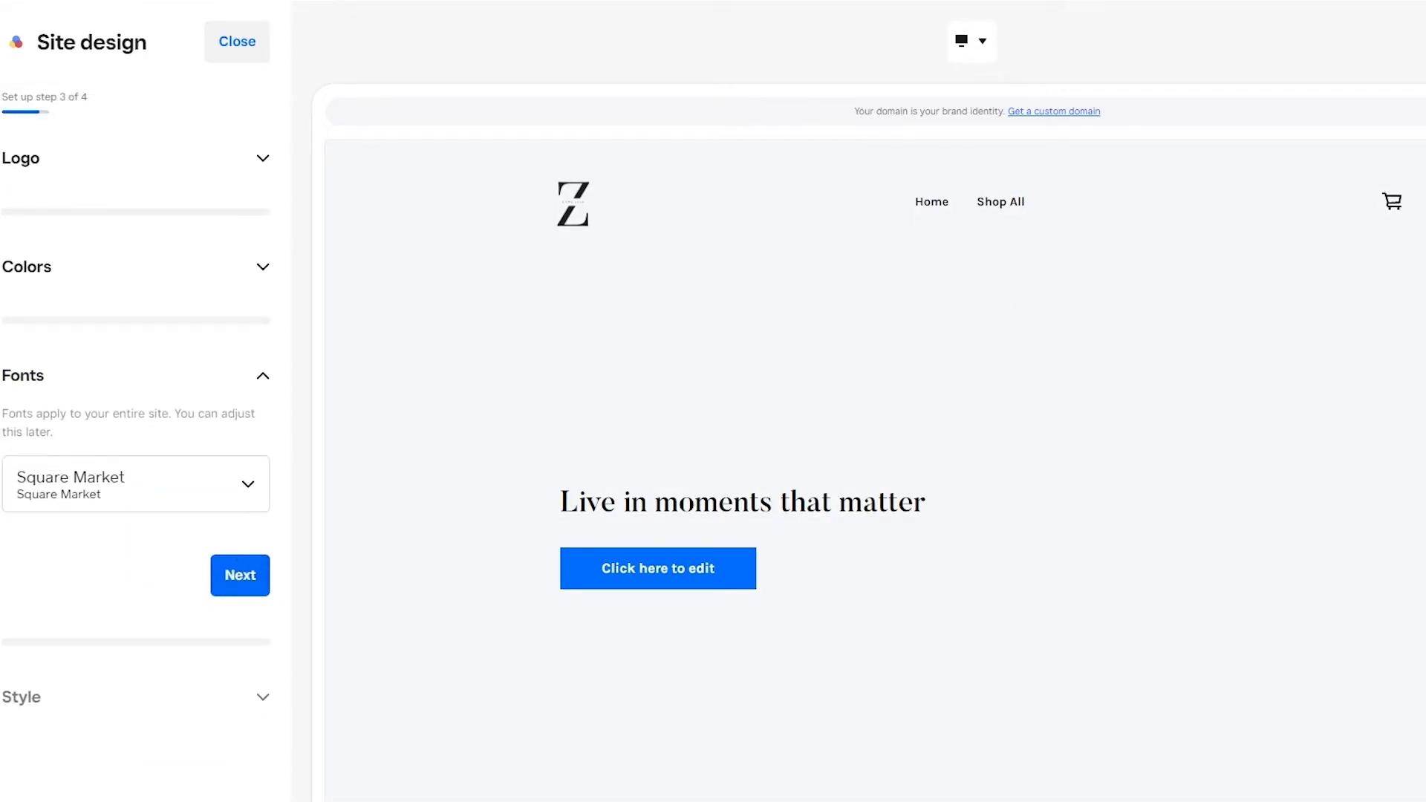
Step: Set the site fonts to the Bookmania and Work Sans pairing and continue to the style options
click(159, 503)
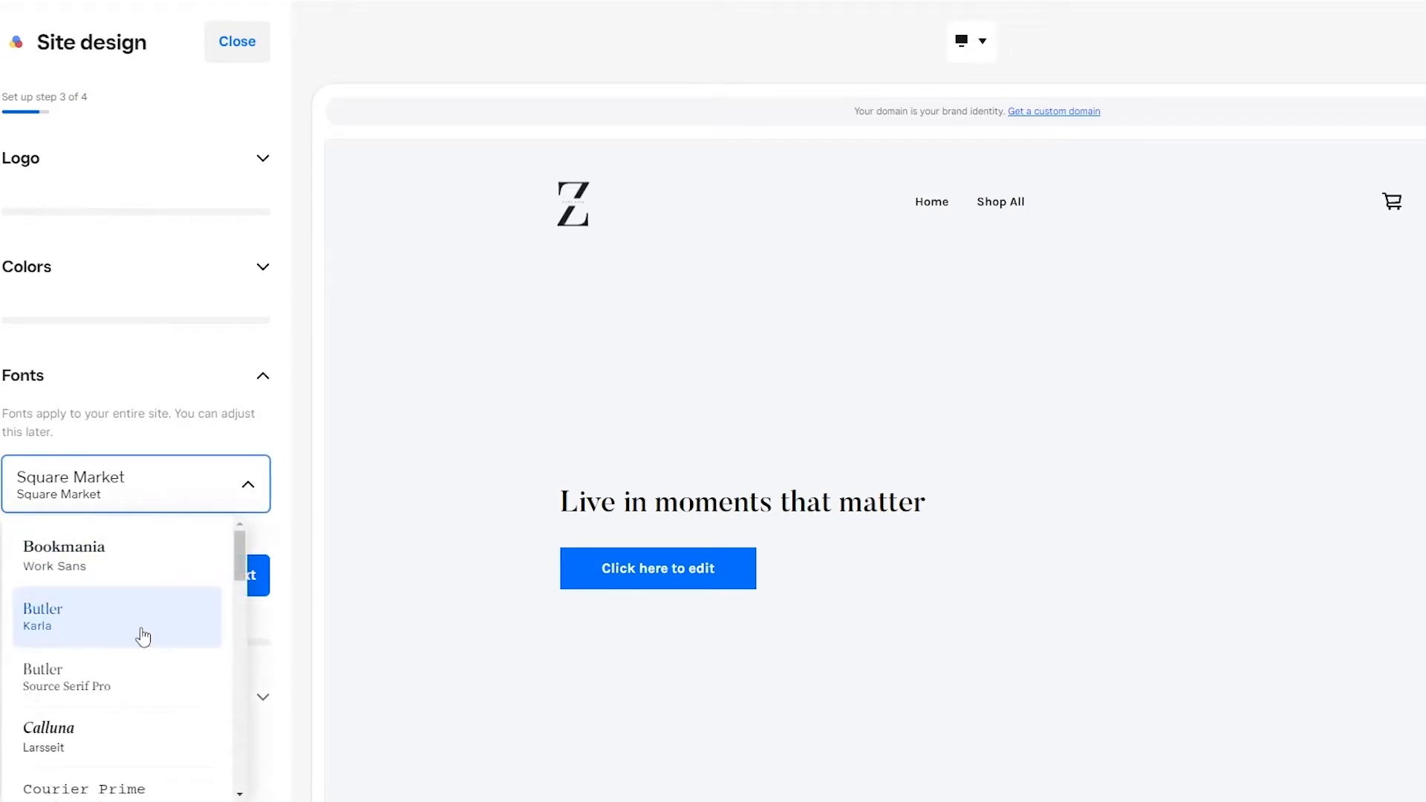
scroll(118, 713, down, 1)
scroll(127, 780, up, 1)
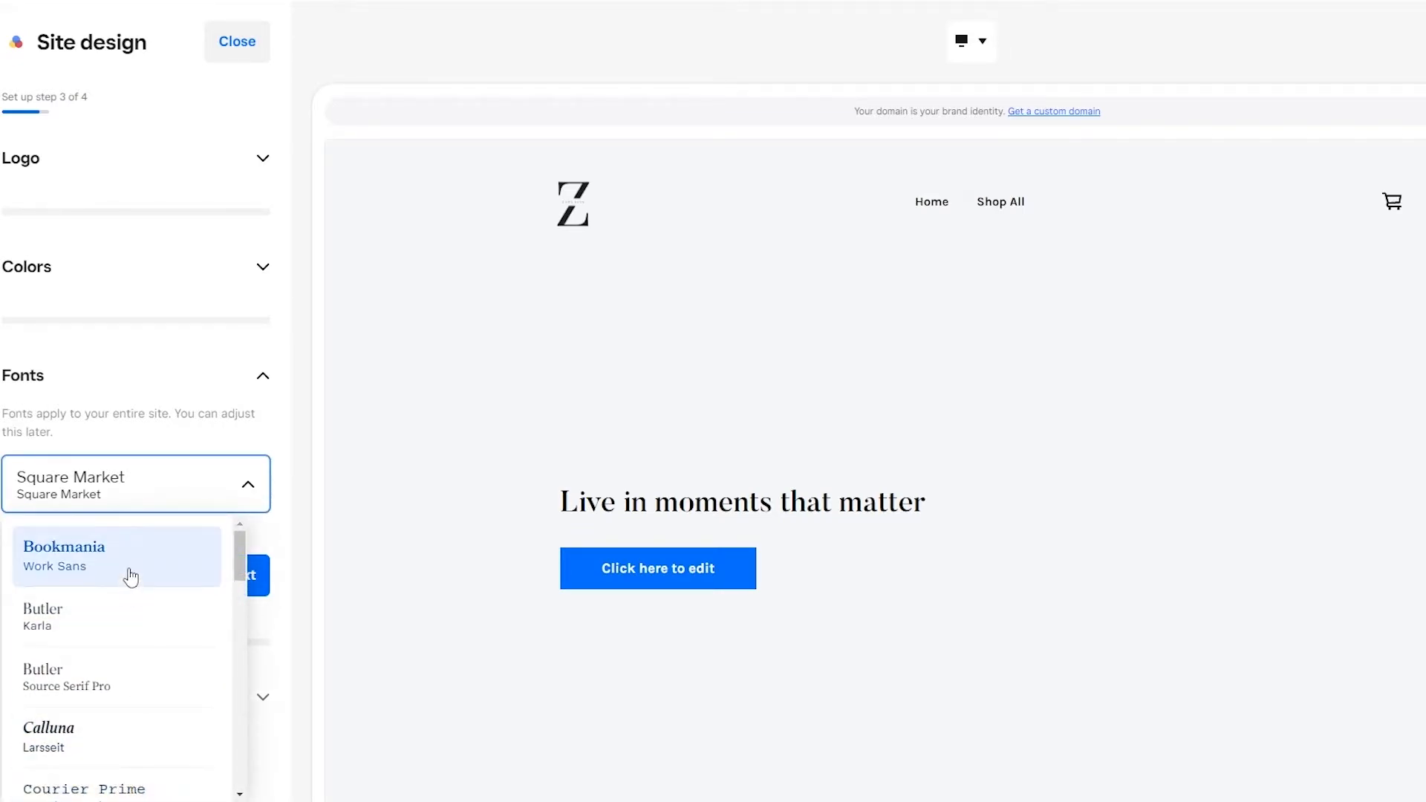
click(131, 576)
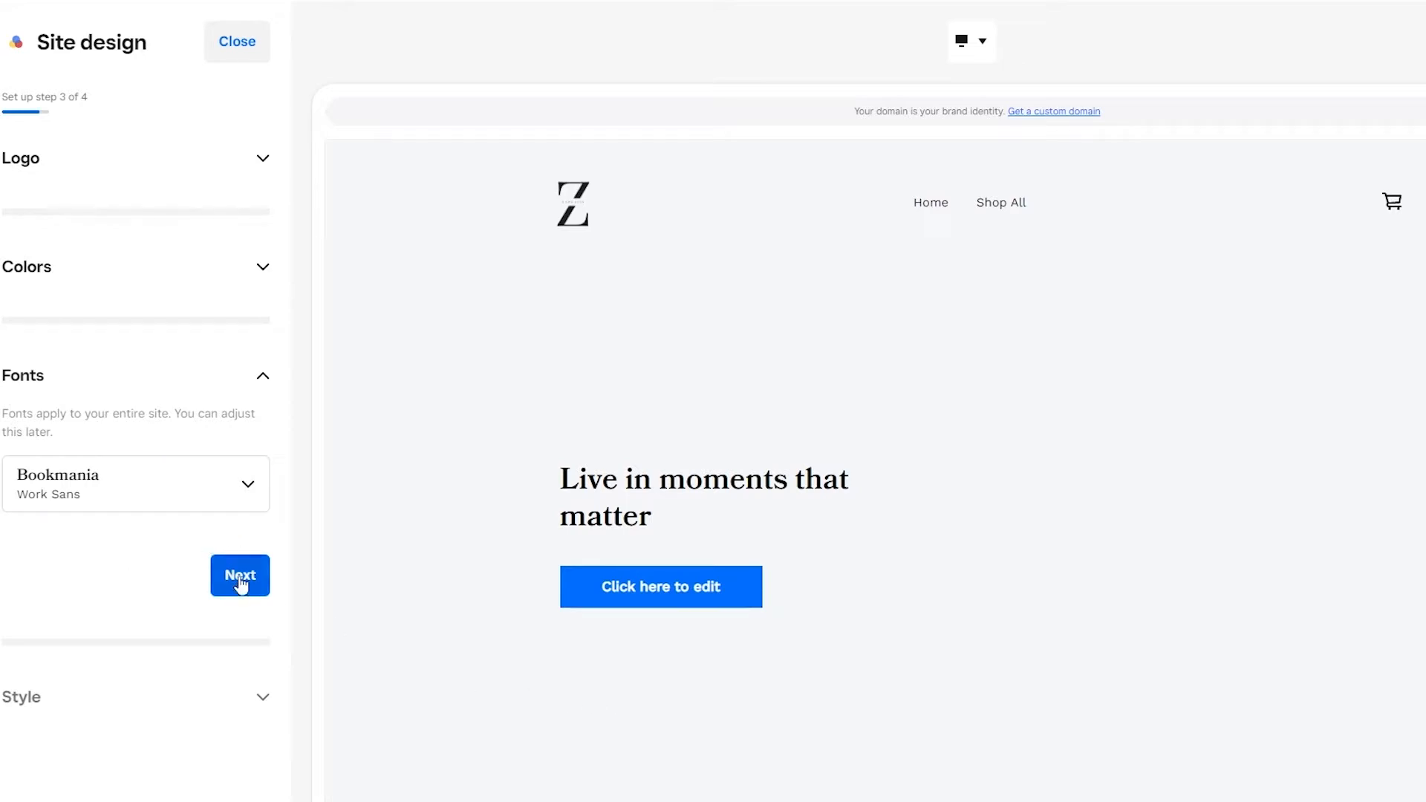
click(238, 583)
Step: Compare the Sharp, Rounded and Pill button styles and choose Pill for the site
click(104, 566)
click(198, 560)
click(127, 557)
click(45, 540)
click(219, 547)
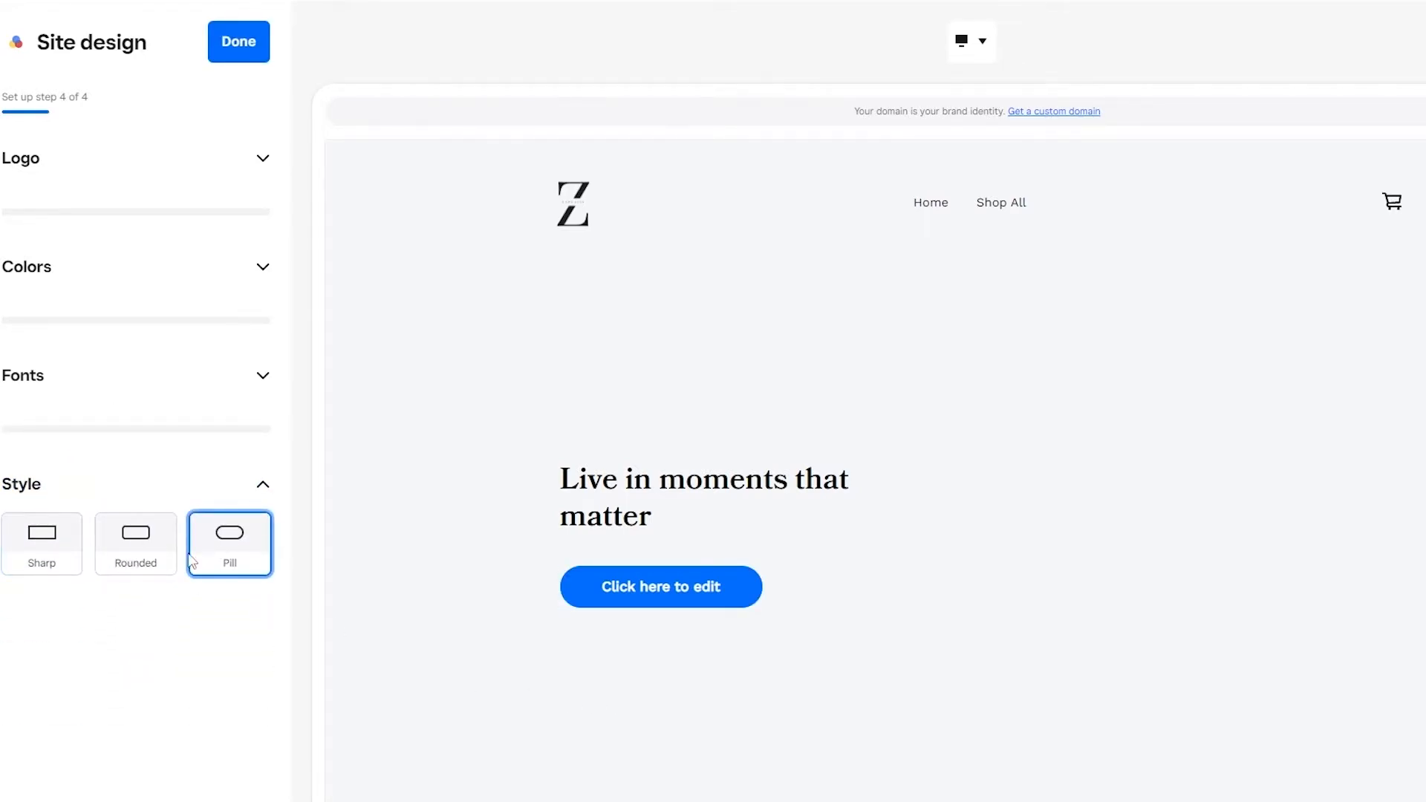
Step: Finish the site design and look over the options for finding a custom domain or using one owned elsewhere
click(243, 46)
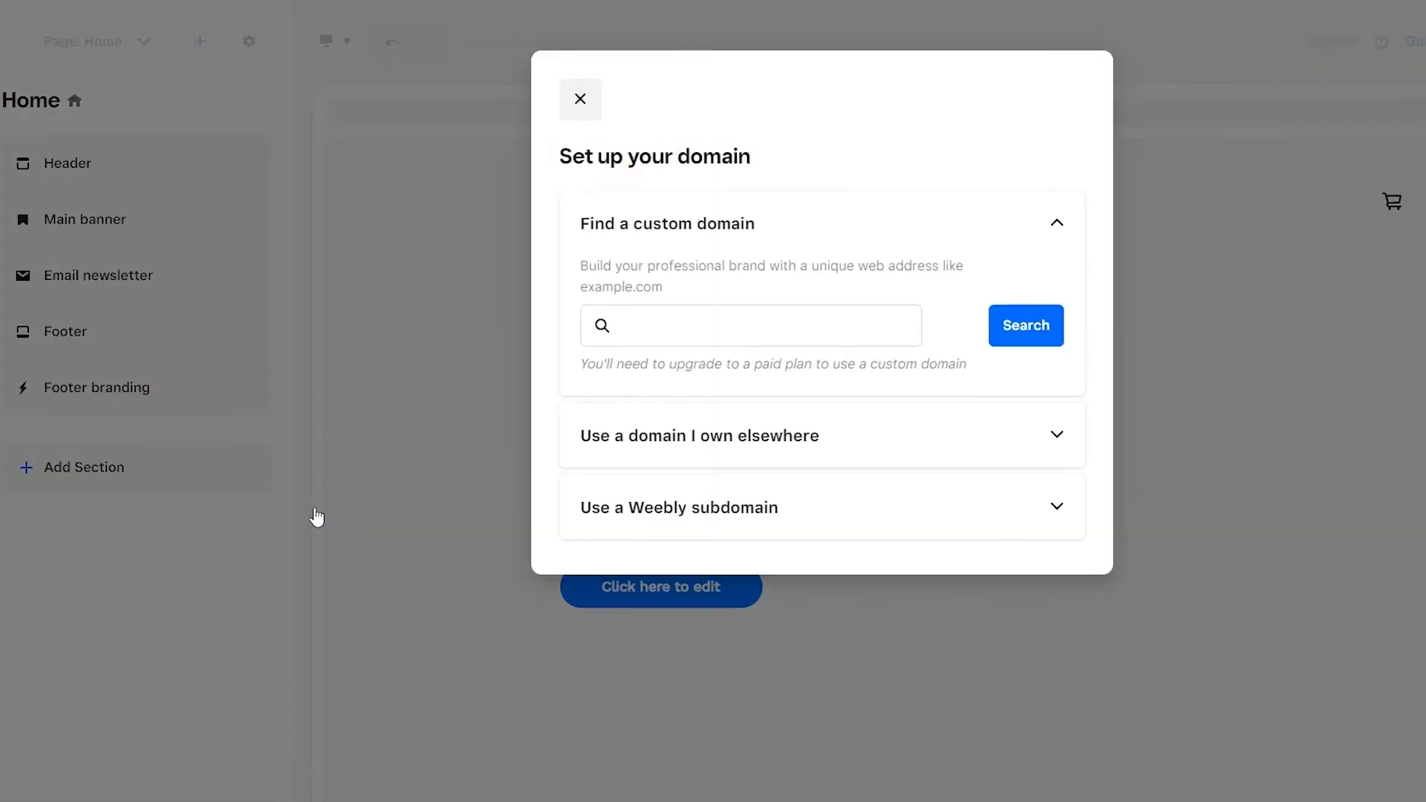
drag(569, 165, 757, 159)
click(669, 337)
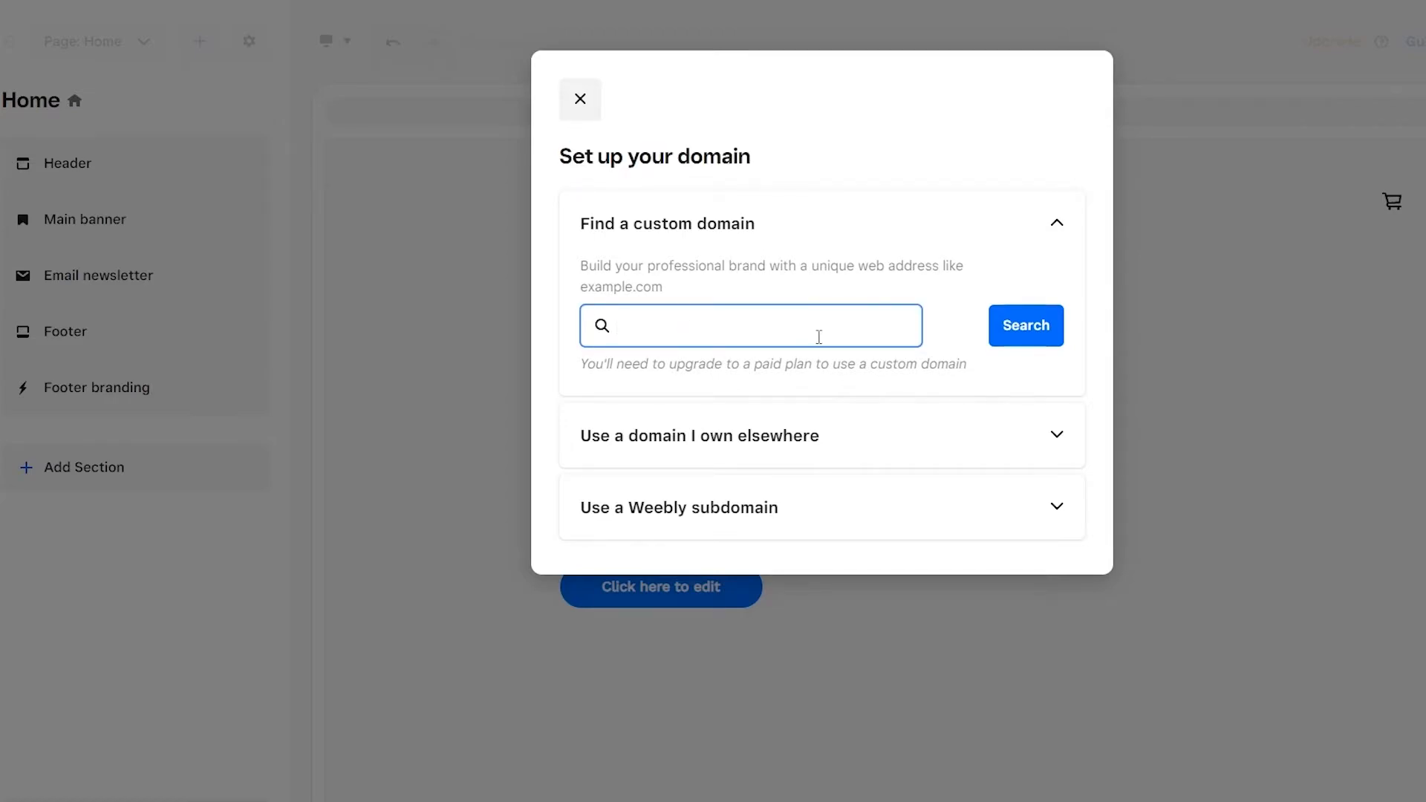
click(1068, 435)
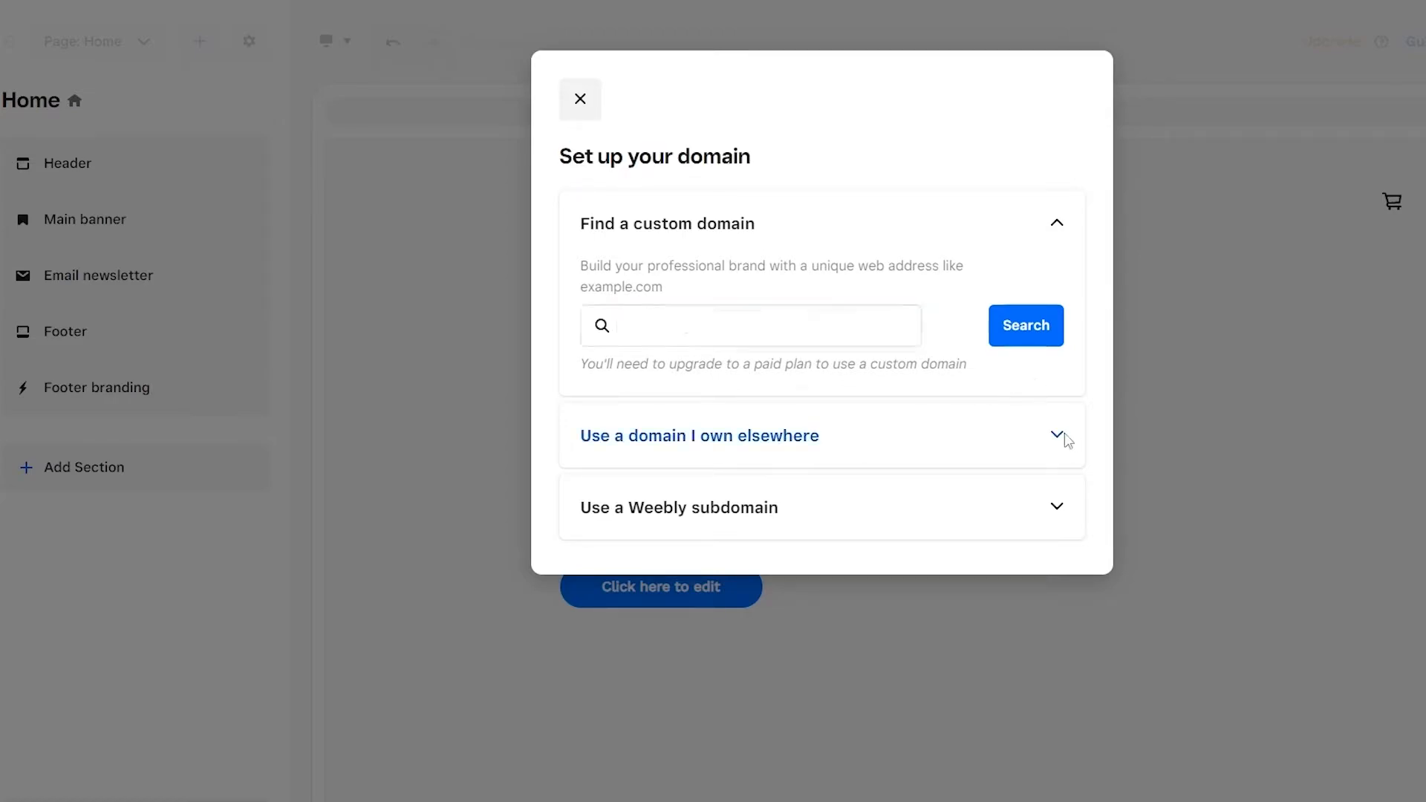
click(1062, 435)
click(790, 406)
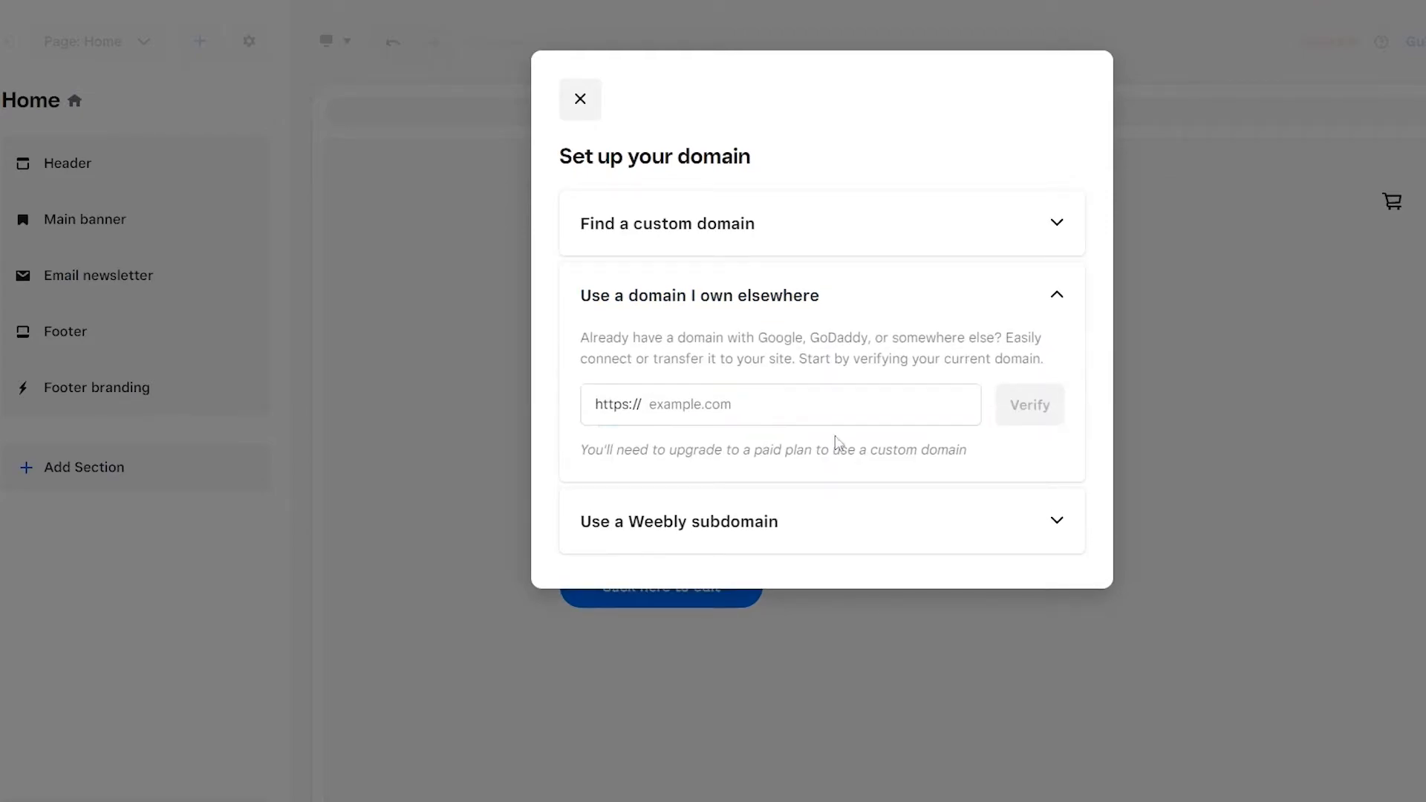
Step: Set the site's free Weebly subdomain to ze1232 and leave the domain setup
click(1046, 516)
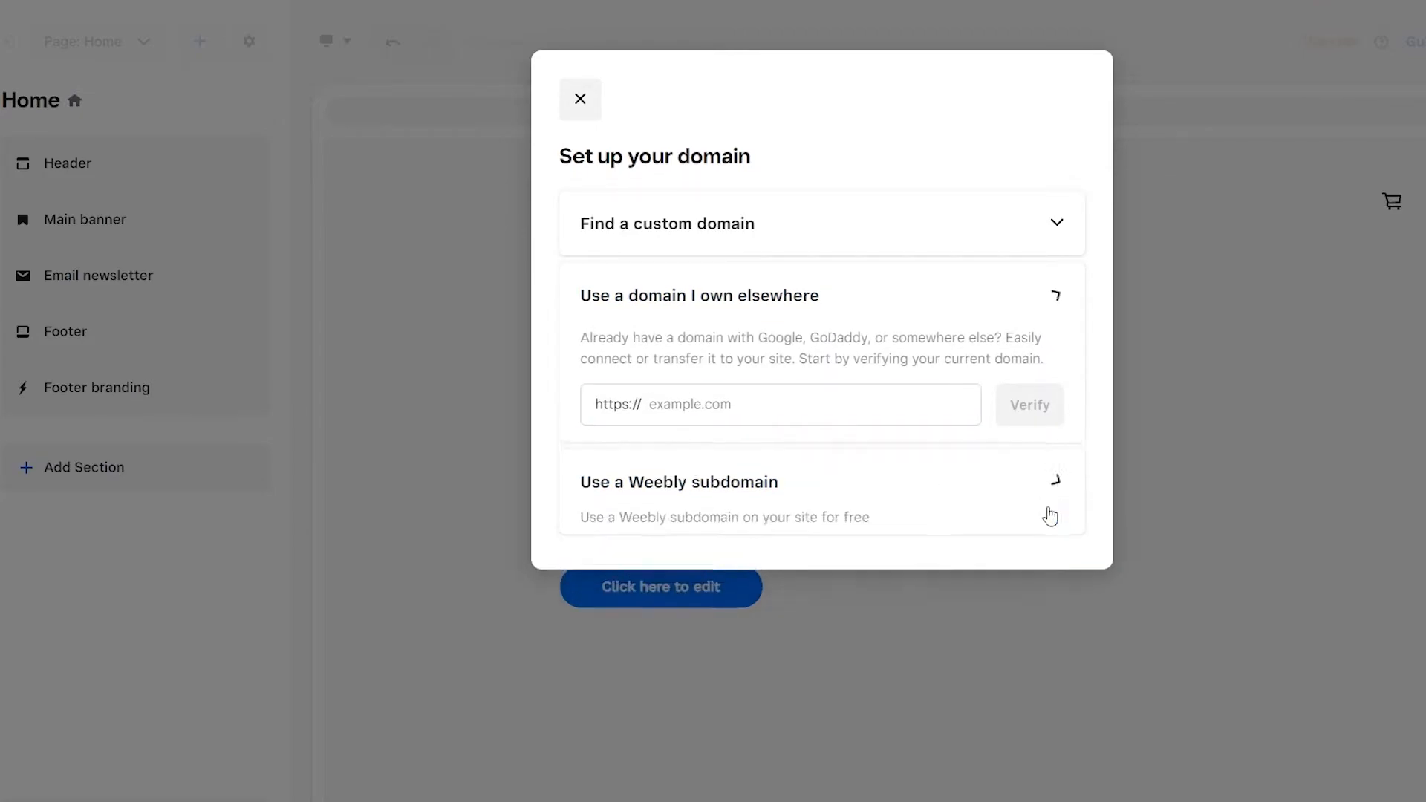
click(716, 441)
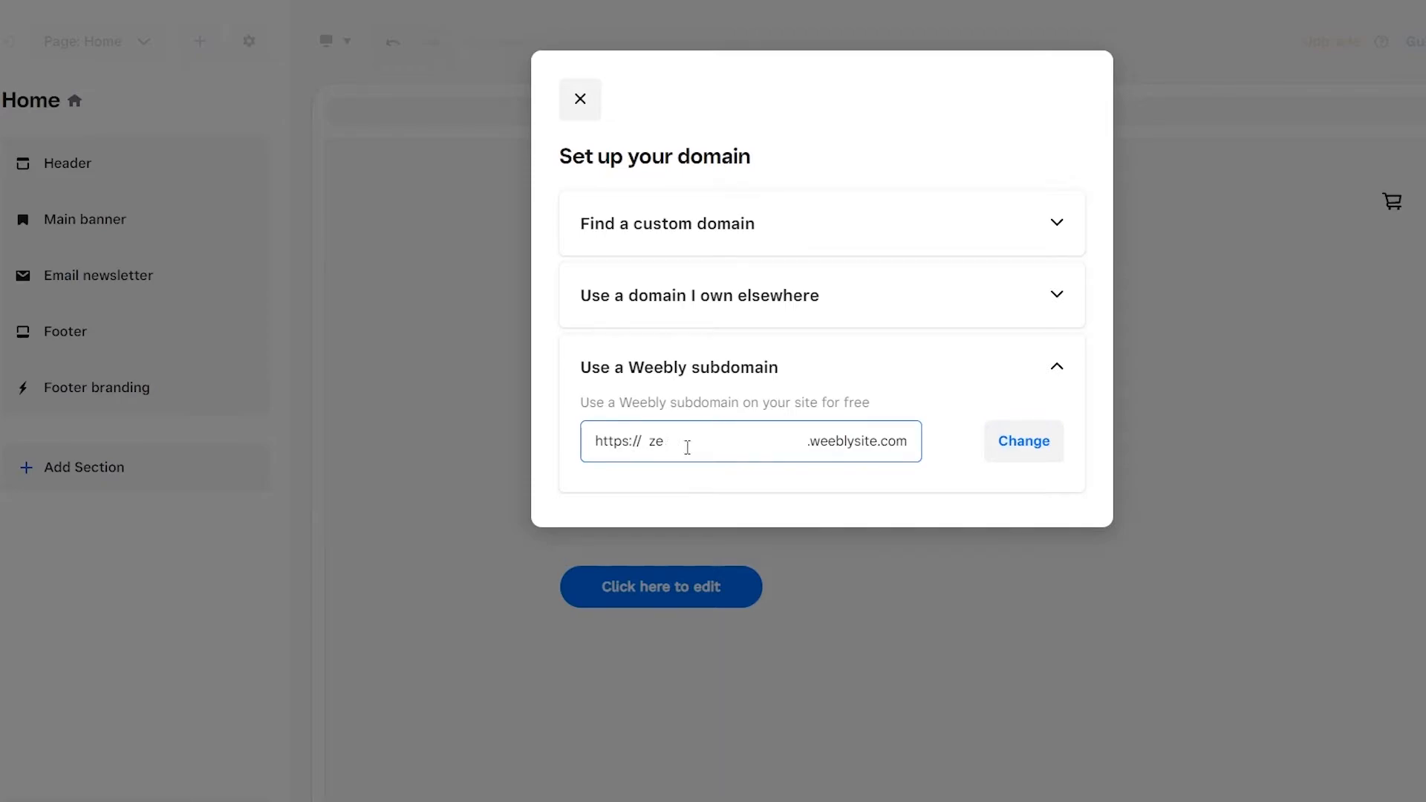
click(1021, 456)
click(711, 461)
text(1232)
key(Return)
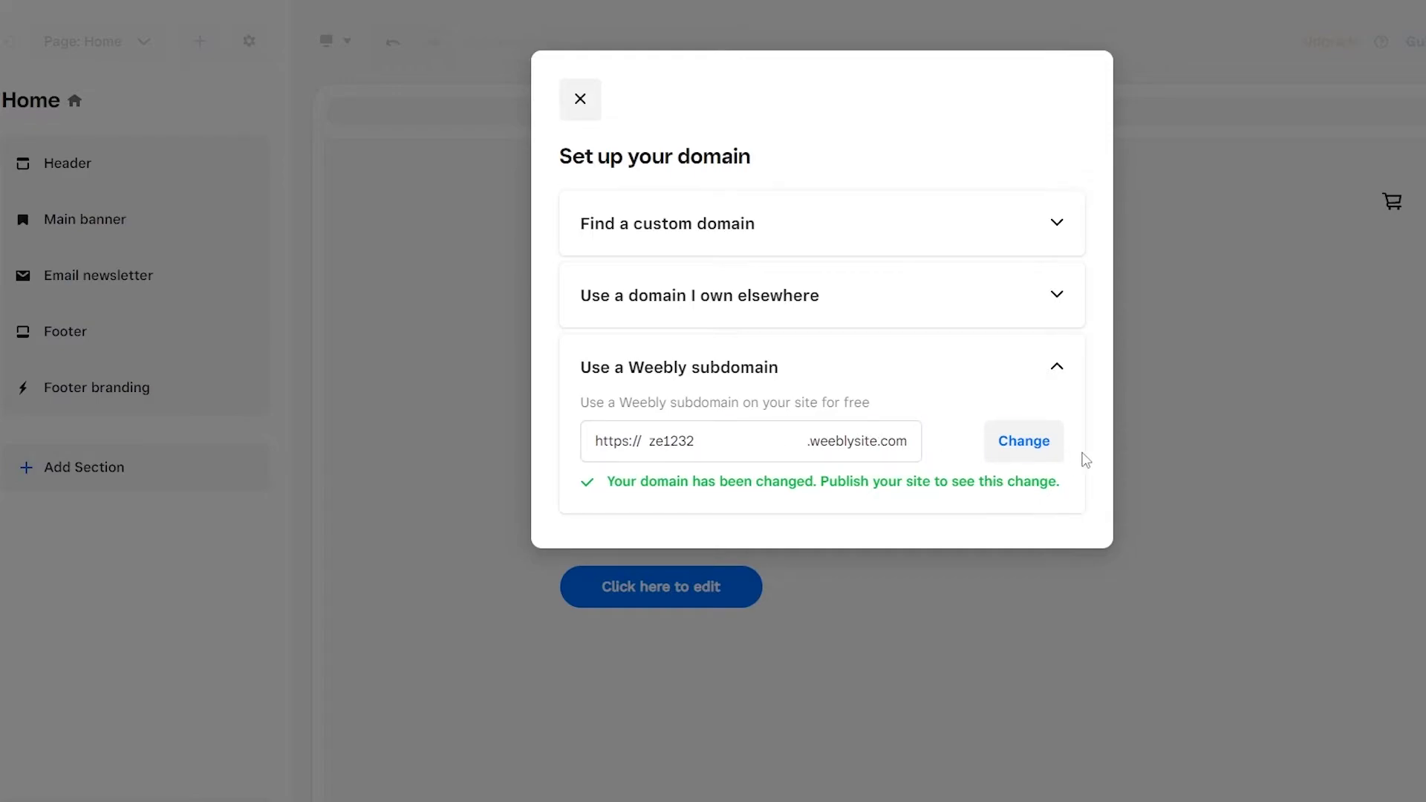
click(1019, 448)
click(1080, 619)
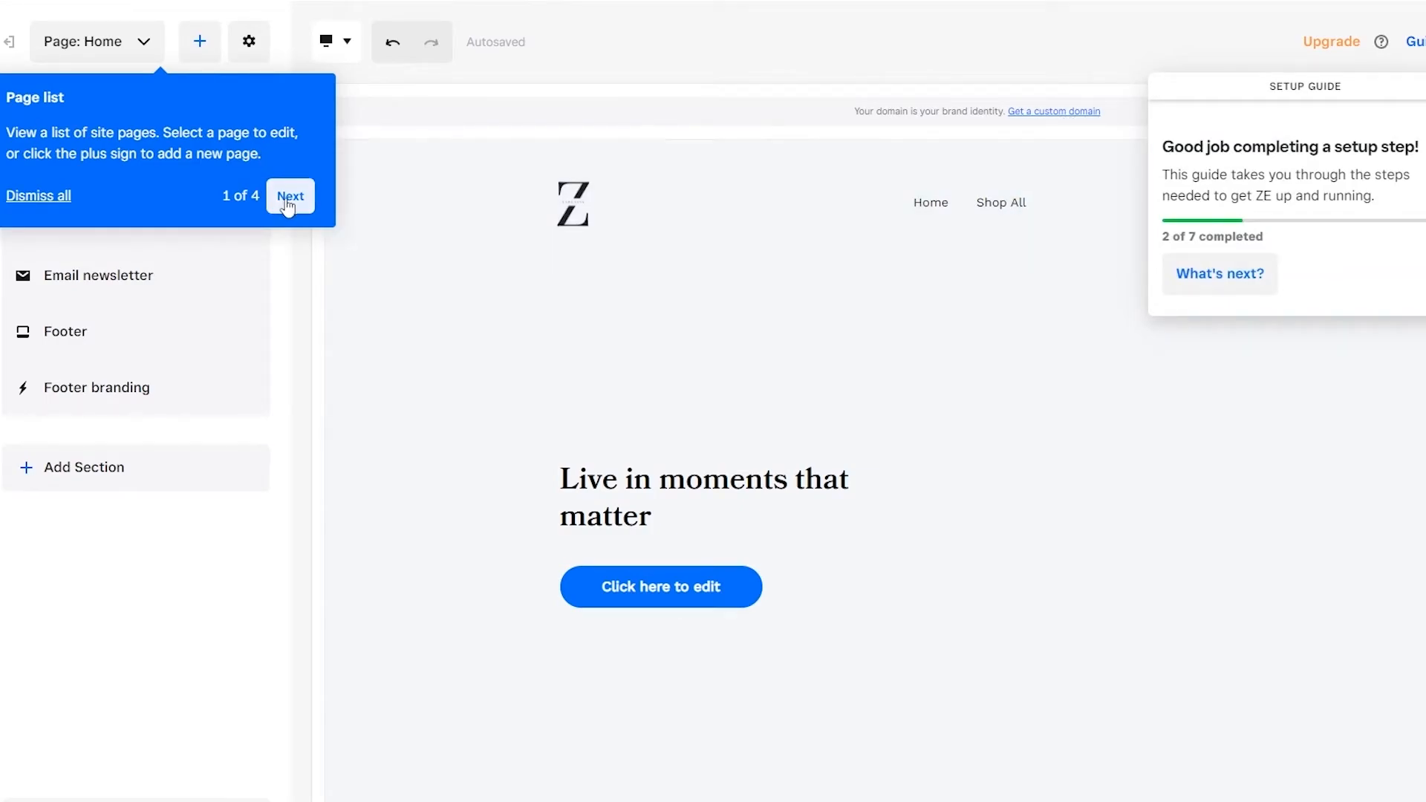
Step: Go through all four tips of the editor's introductory tour and finish it
click(270, 203)
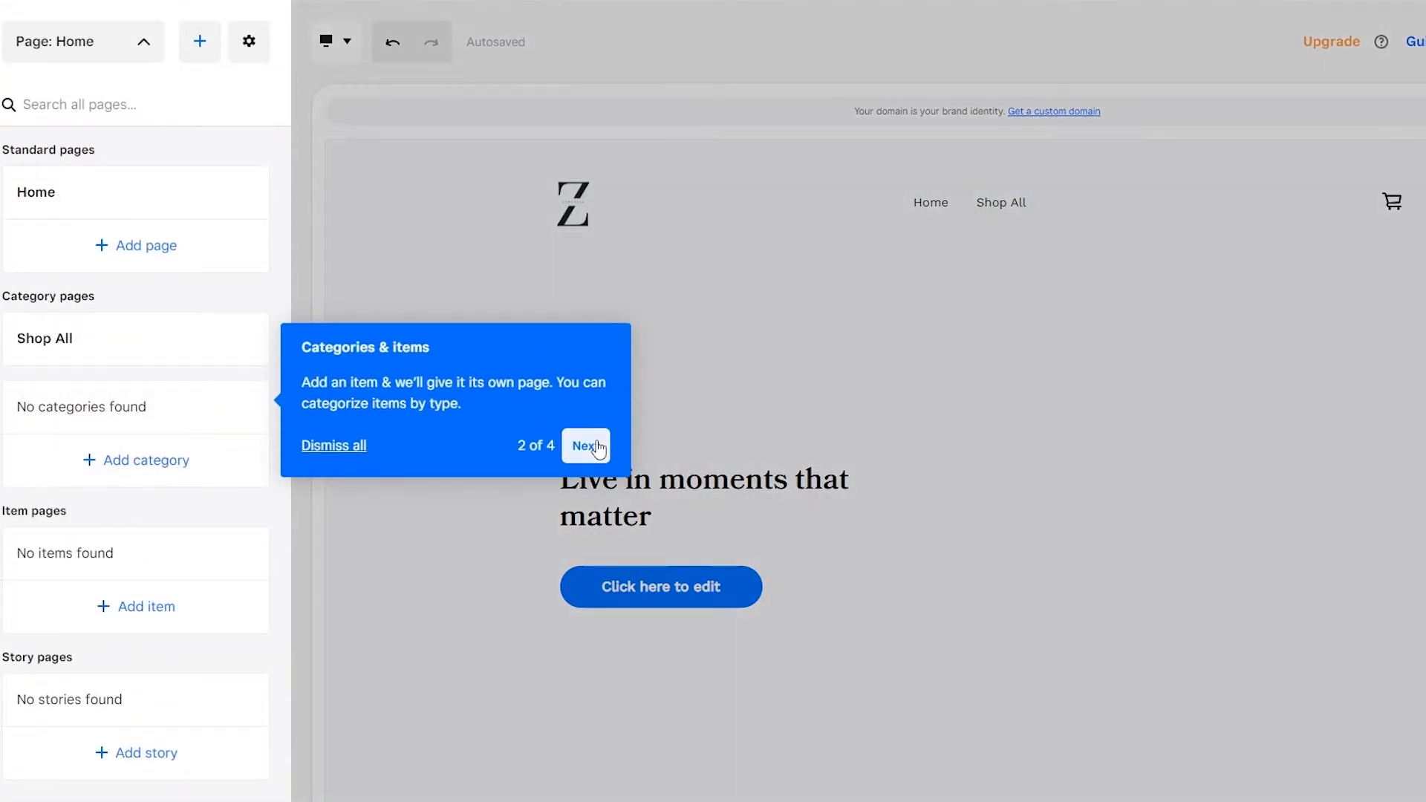
click(597, 446)
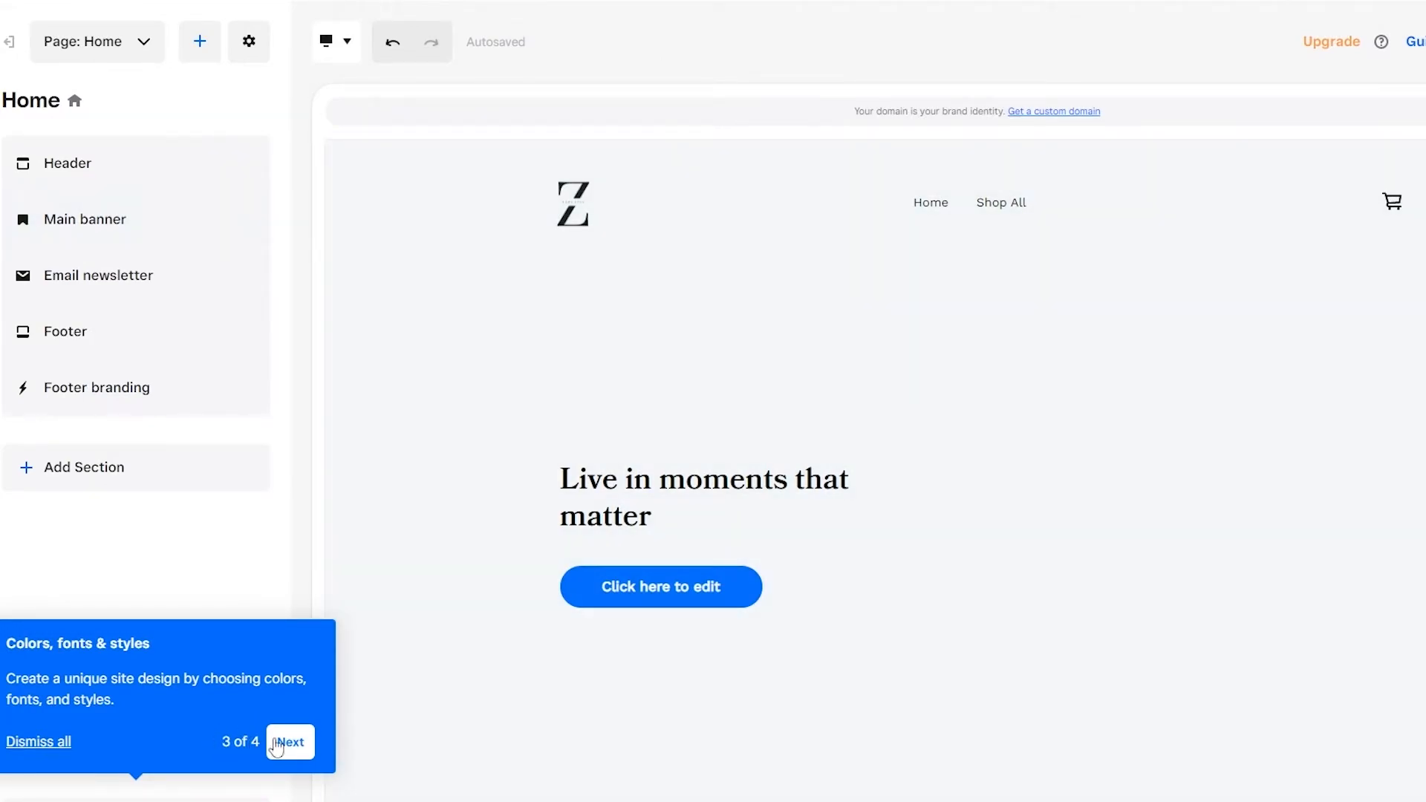
click(277, 742)
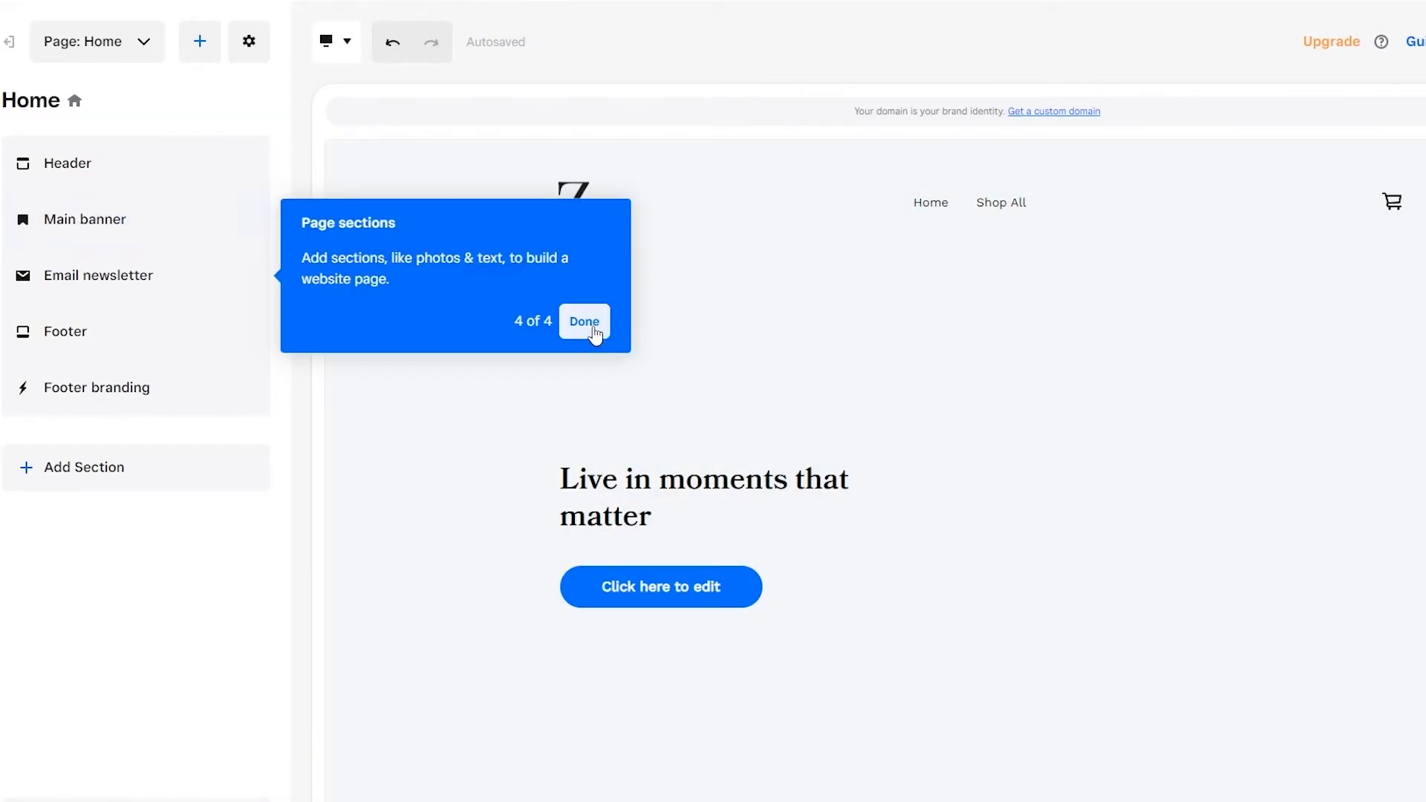
click(585, 321)
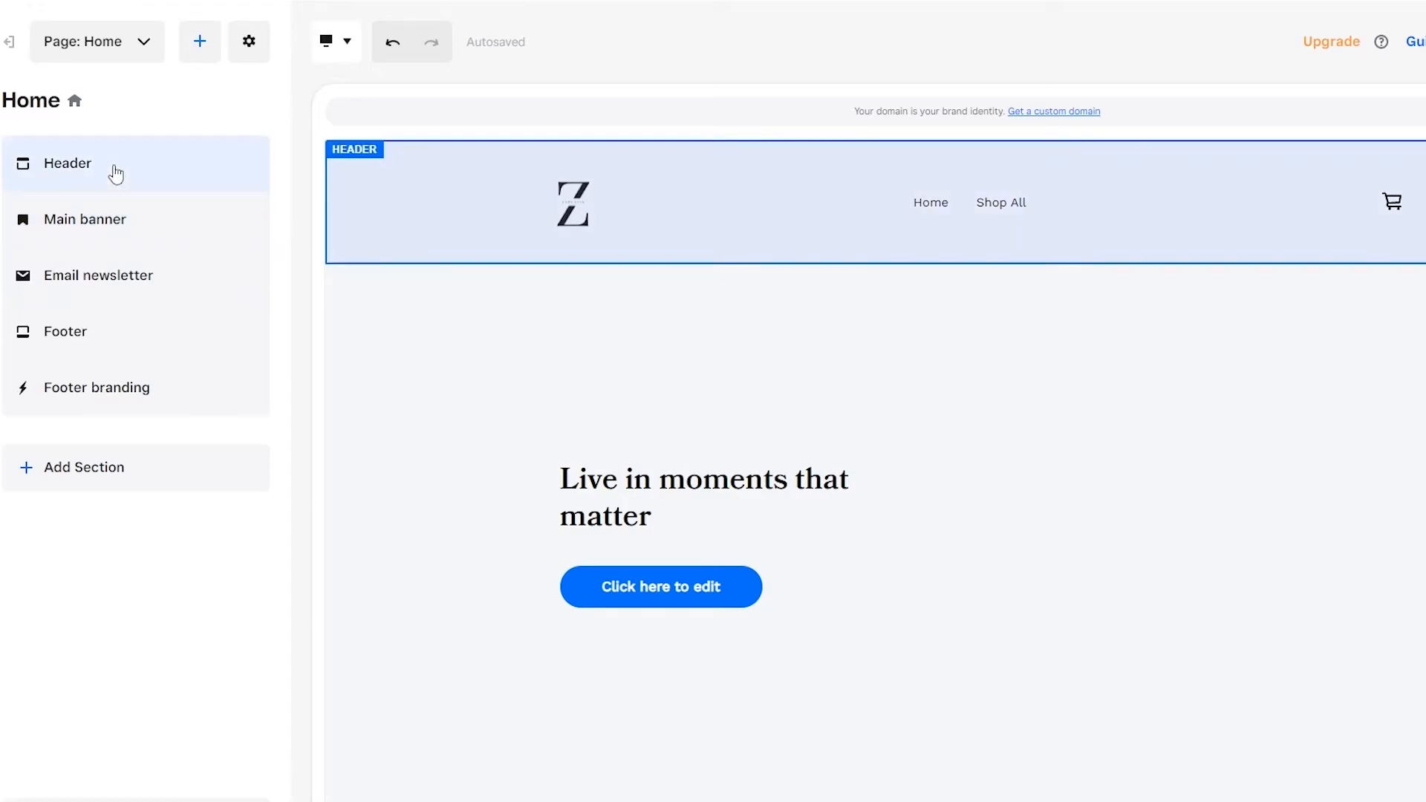
Step: Look over the Home page's header and footer branding, and examine which section types can be added
click(111, 169)
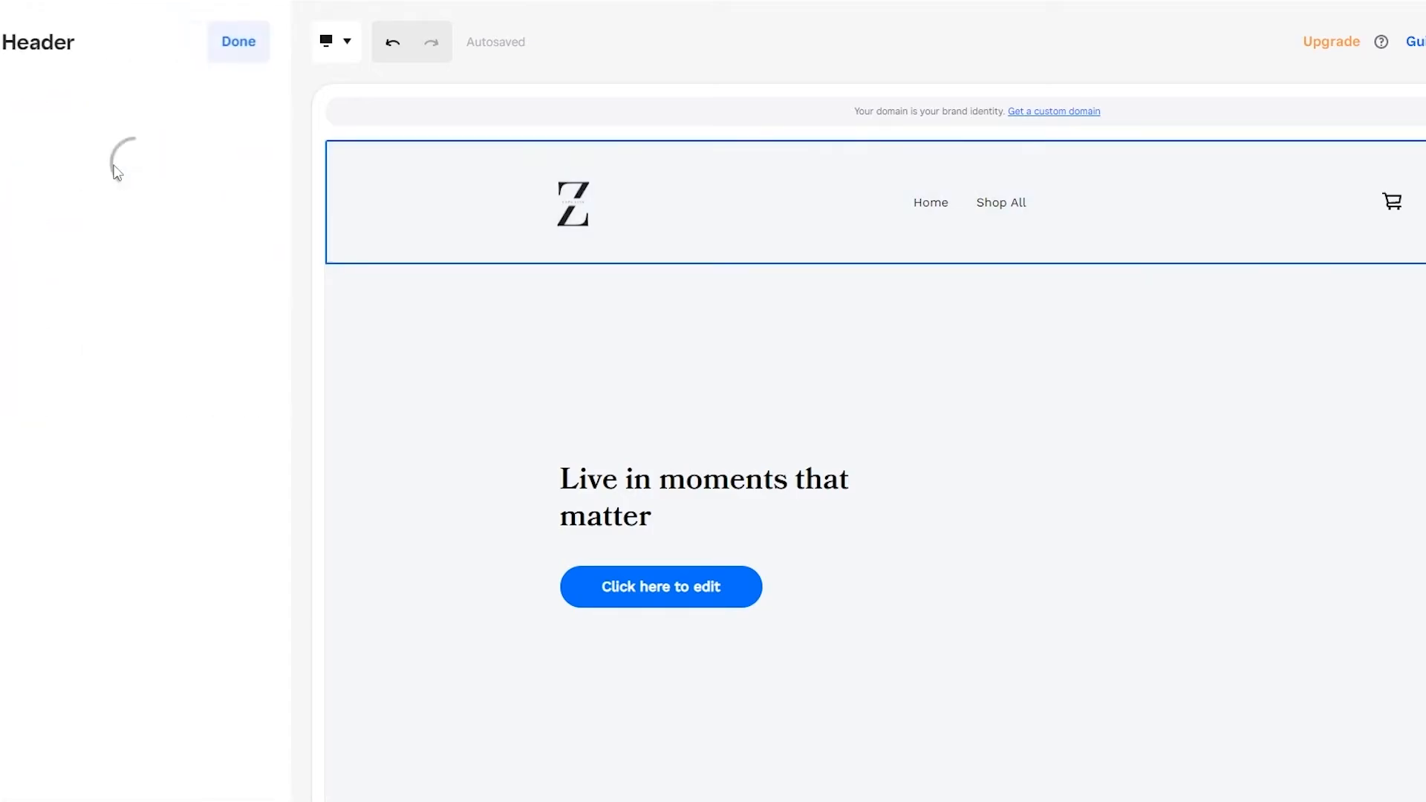
click(252, 67)
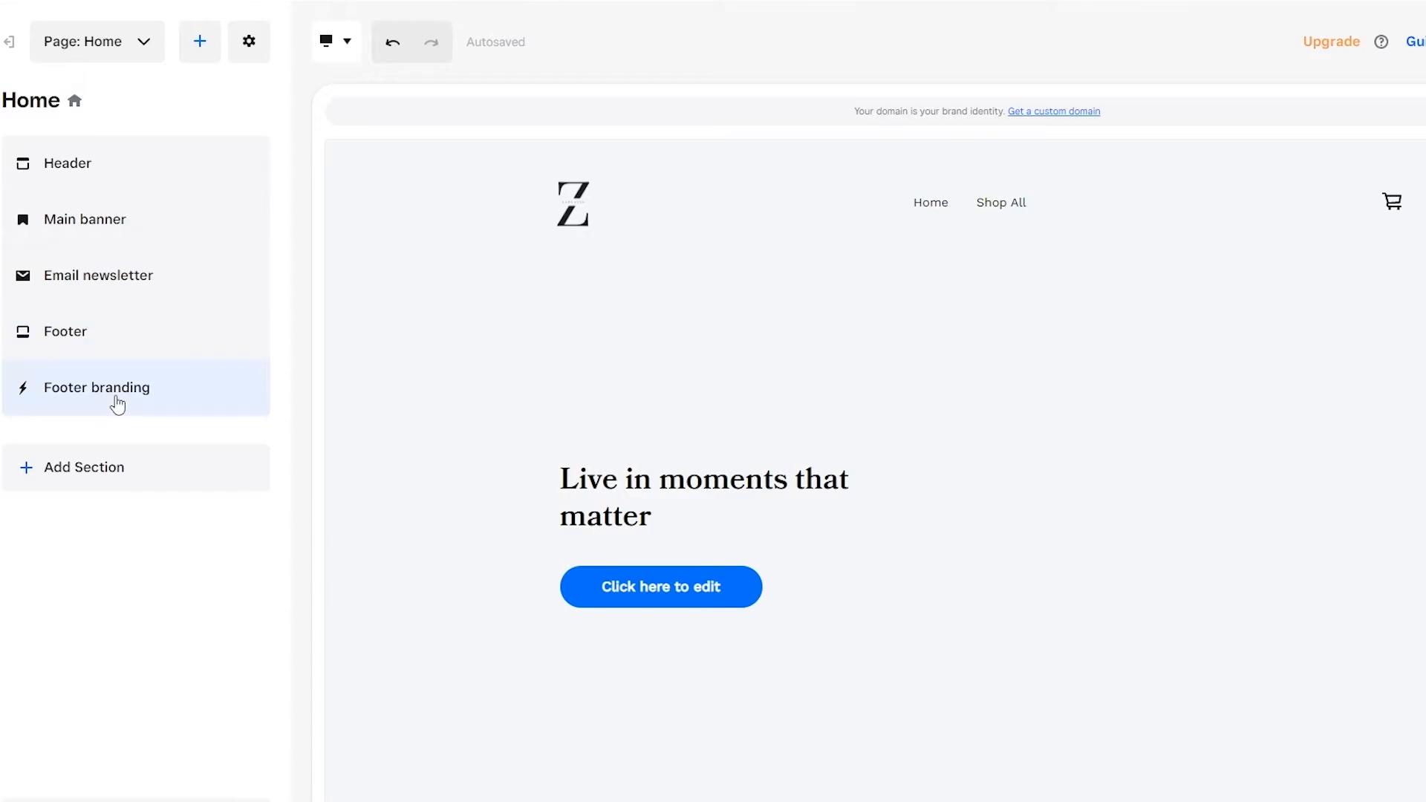
mouse_move(118, 412)
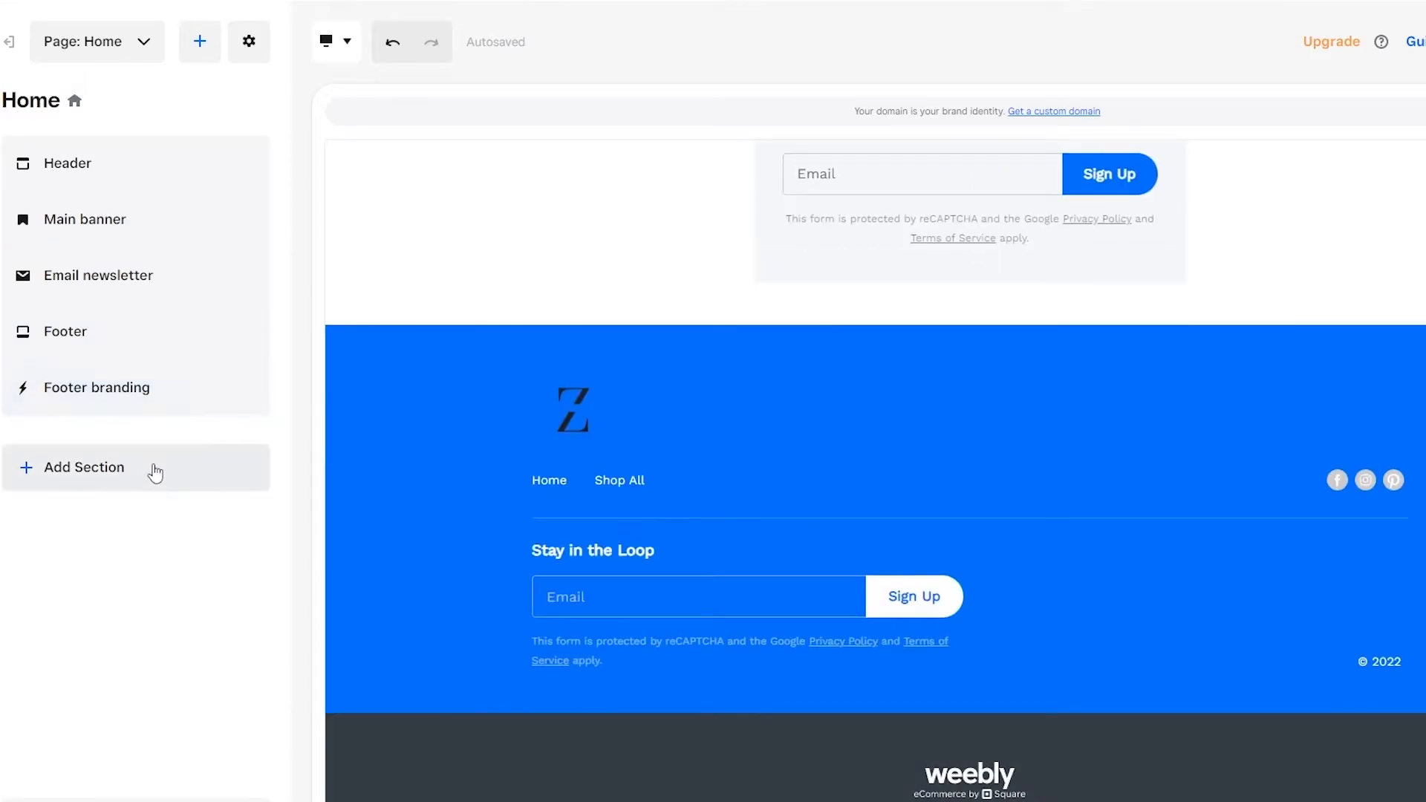
click(111, 491)
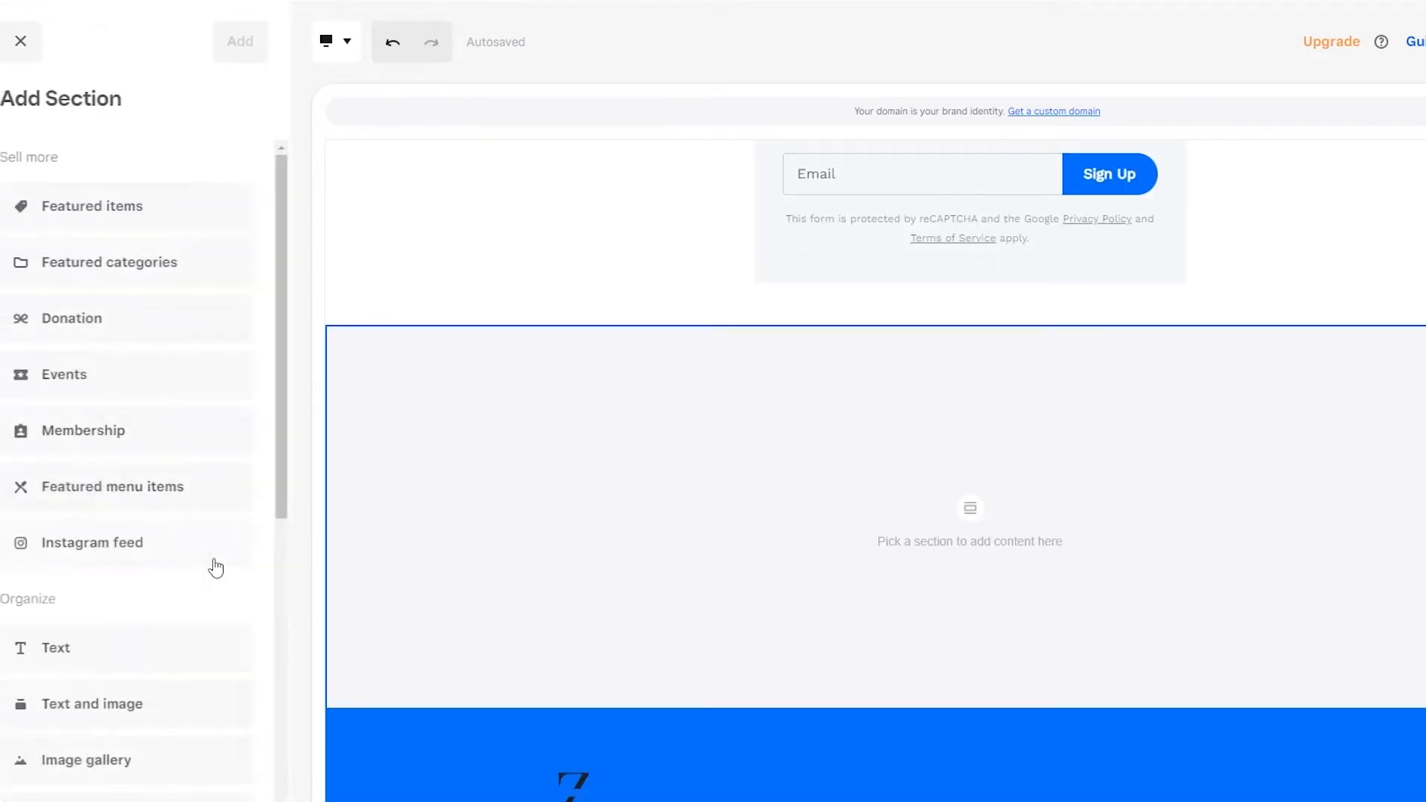
click(18, 63)
scroll(515, 479, up, 10)
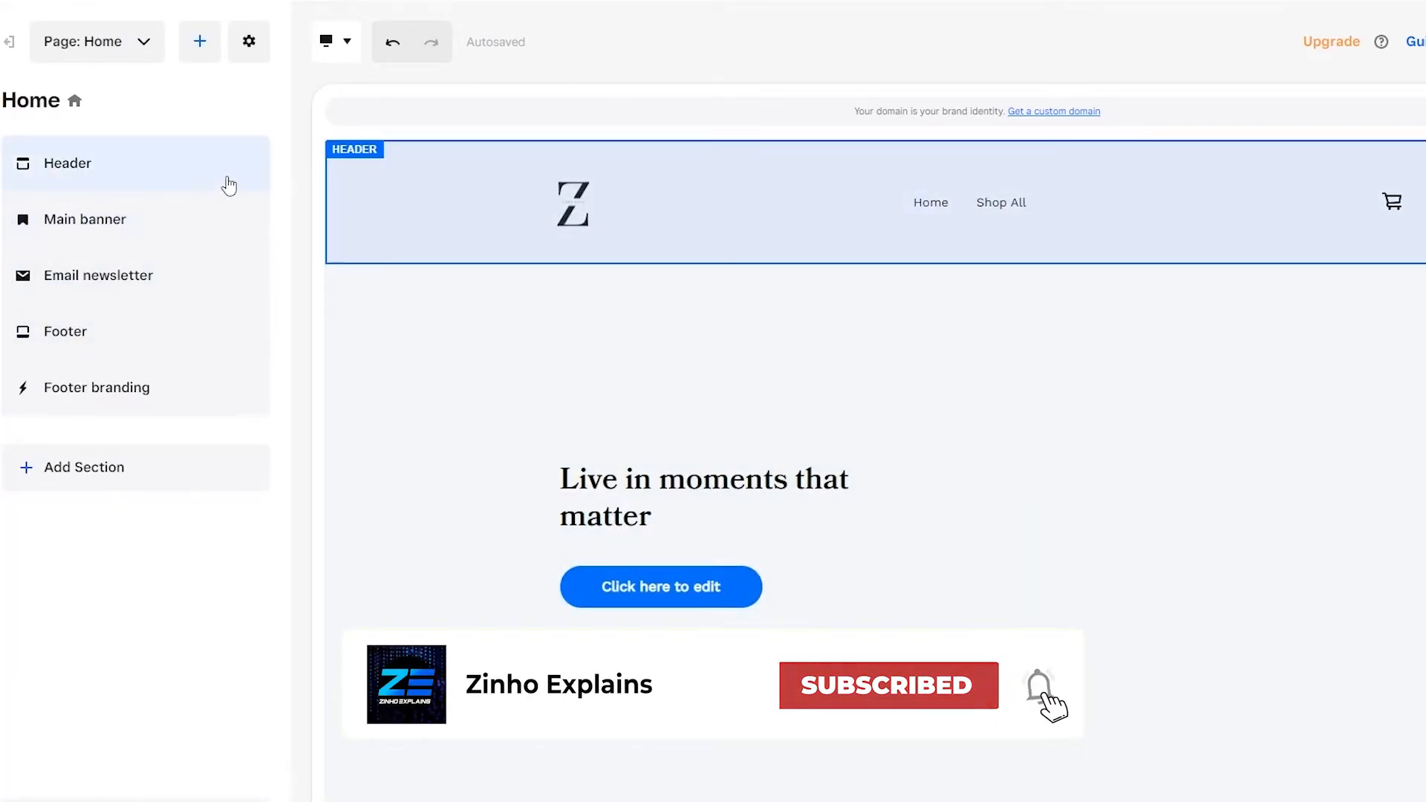
Step: Try the header's optional button, check the header's customization settings, and return to the Home page sections
click(226, 179)
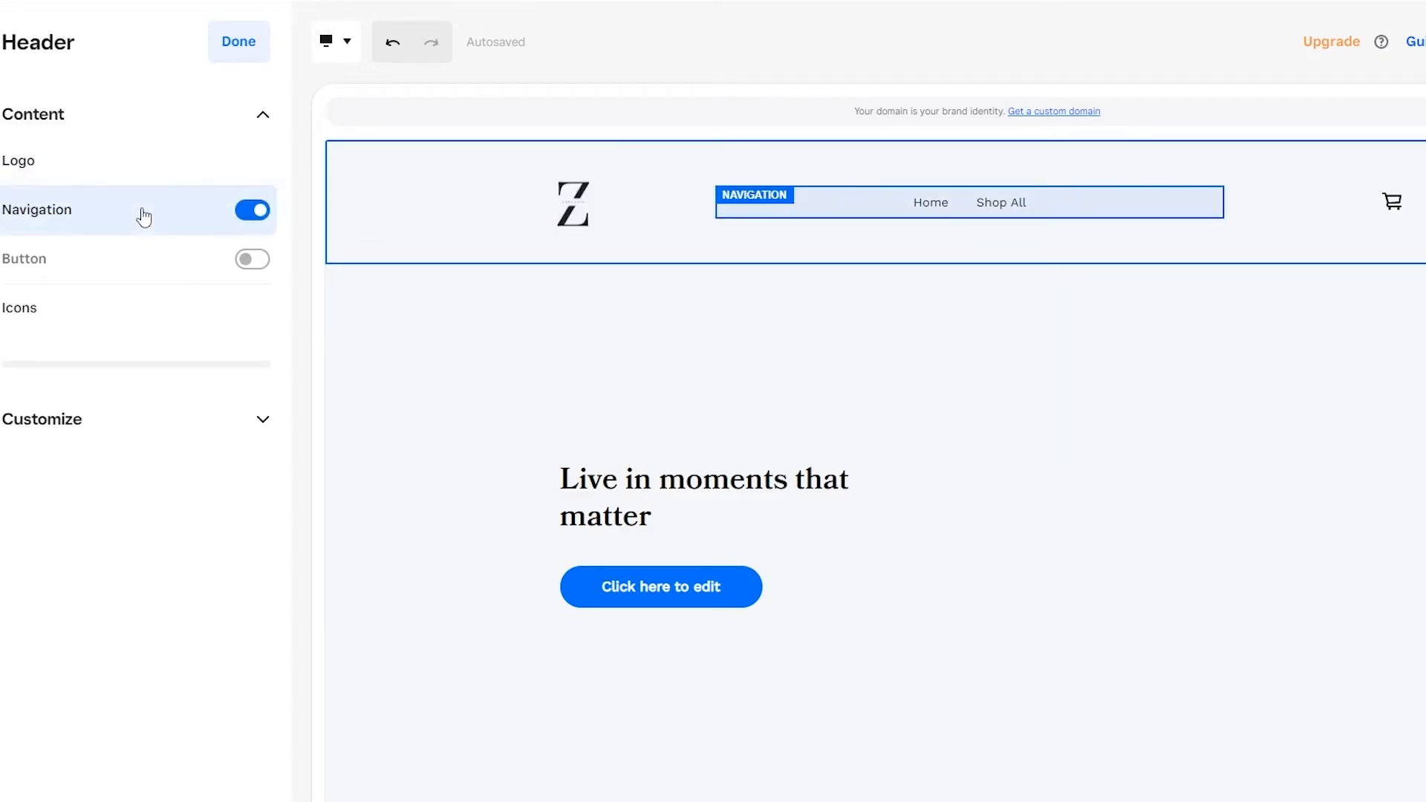
click(253, 260)
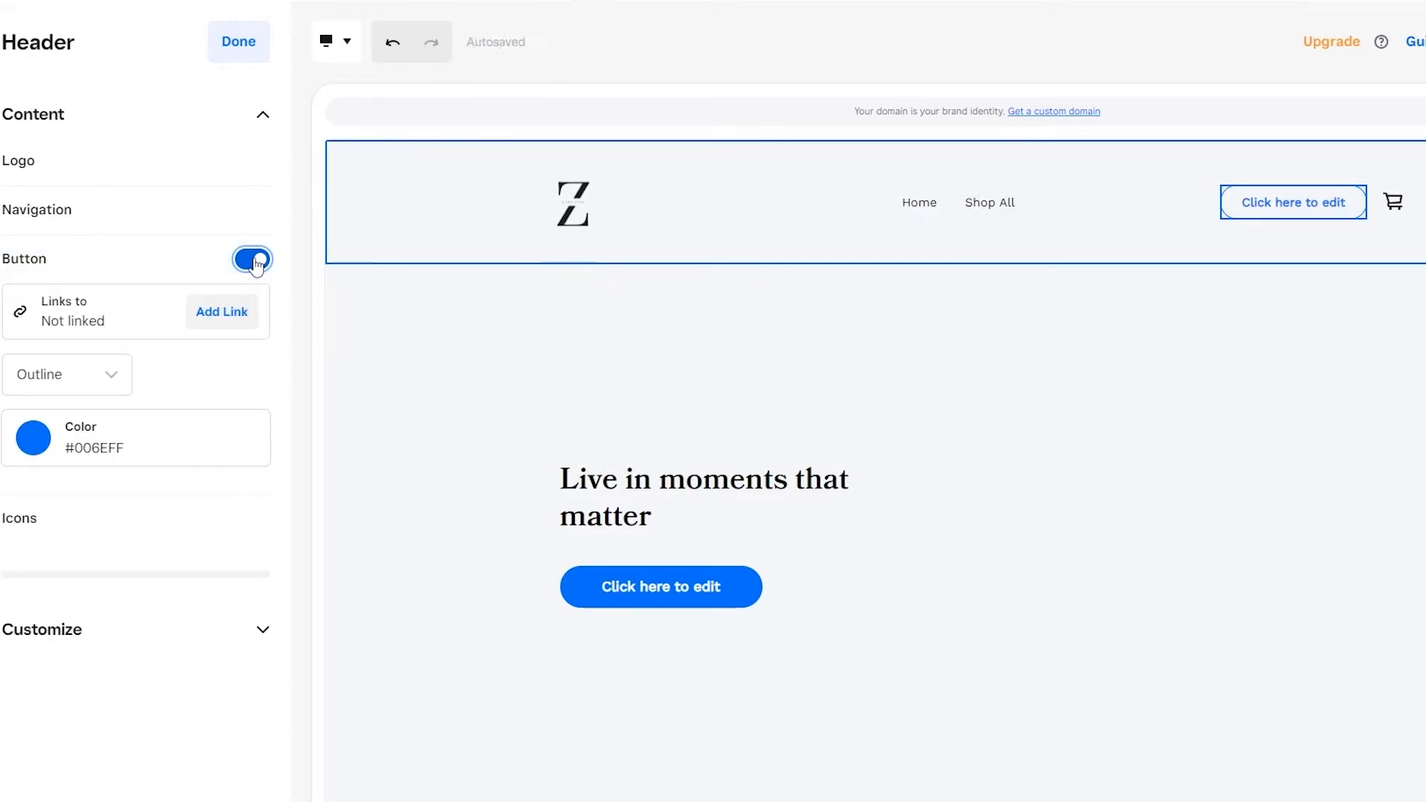
click(248, 269)
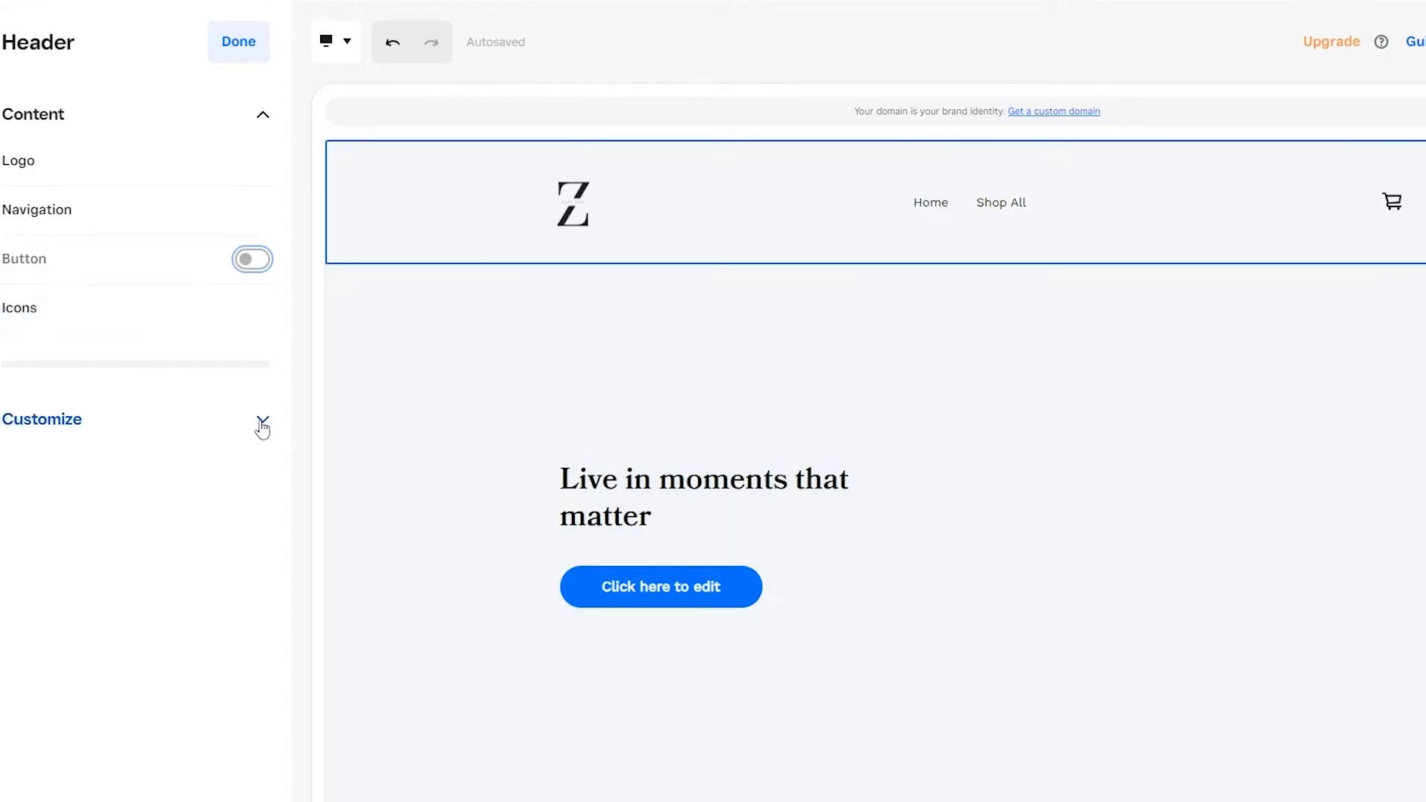
click(263, 421)
click(262, 422)
click(238, 41)
Step: Add the free photo of the woman in sunglasses against a yellow wall to the main banner
click(81, 222)
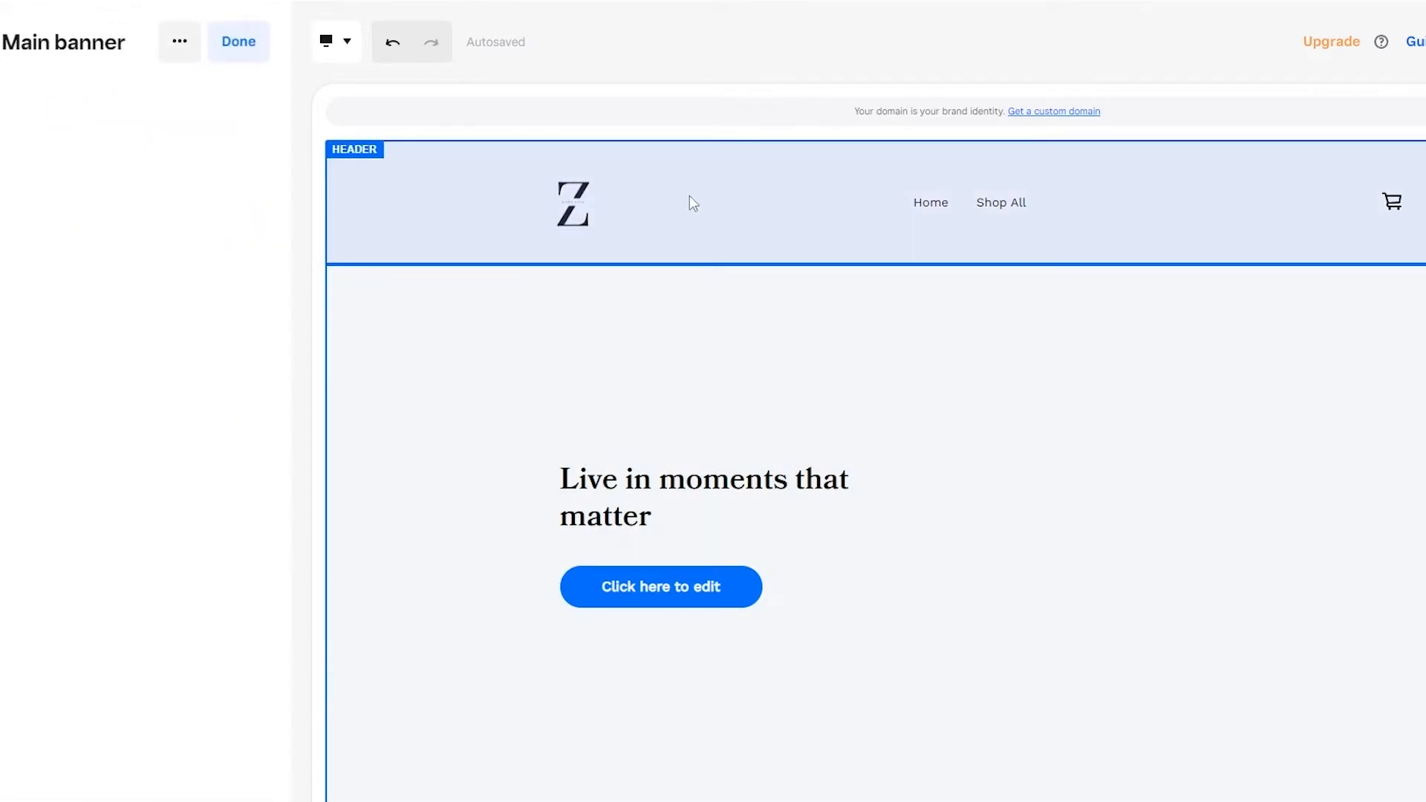
scroll(641, 503, down, 3)
scroll(632, 503, up, 3)
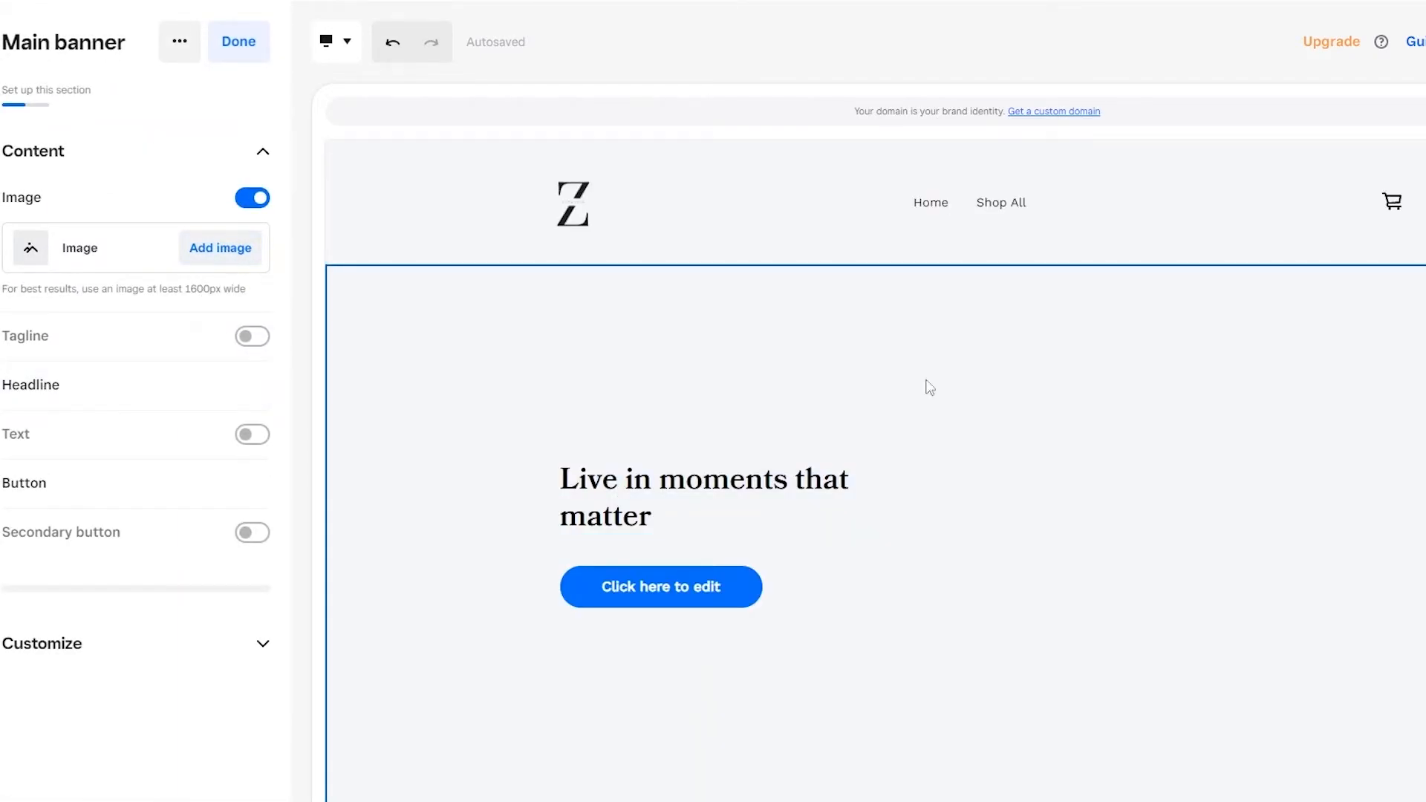
click(221, 248)
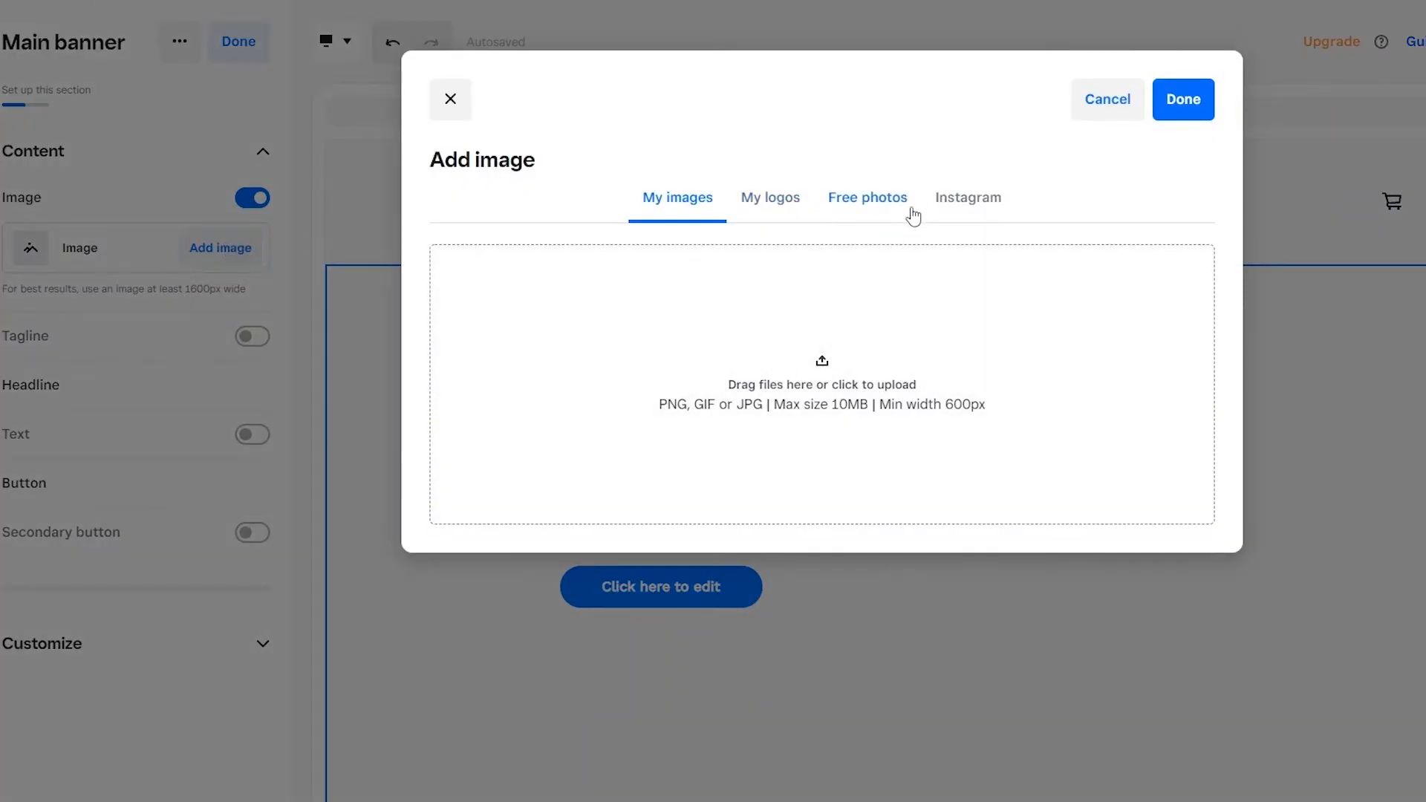
click(912, 214)
scroll(1082, 416, down, 1)
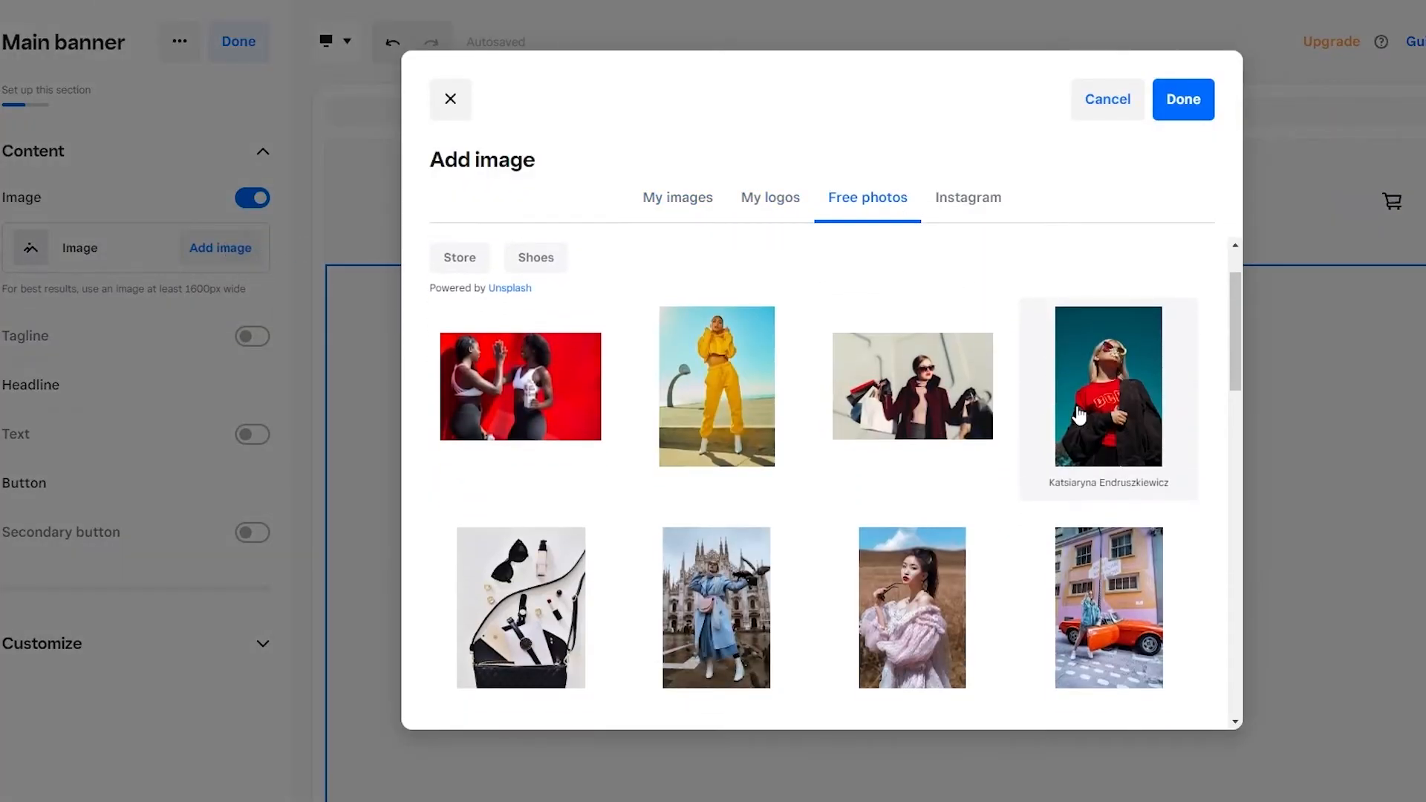
scroll(1037, 414, down, 3)
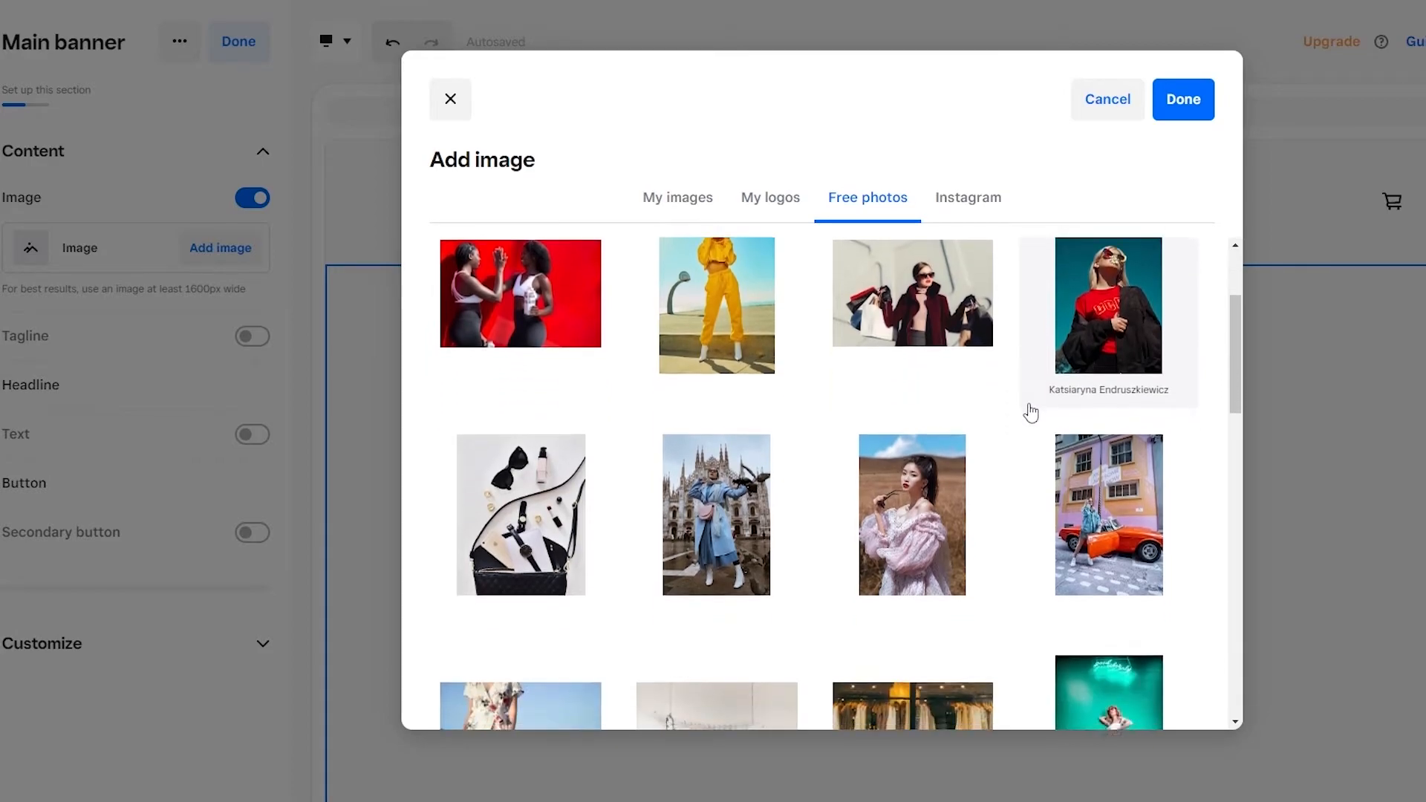
scroll(1030, 407, down, 5)
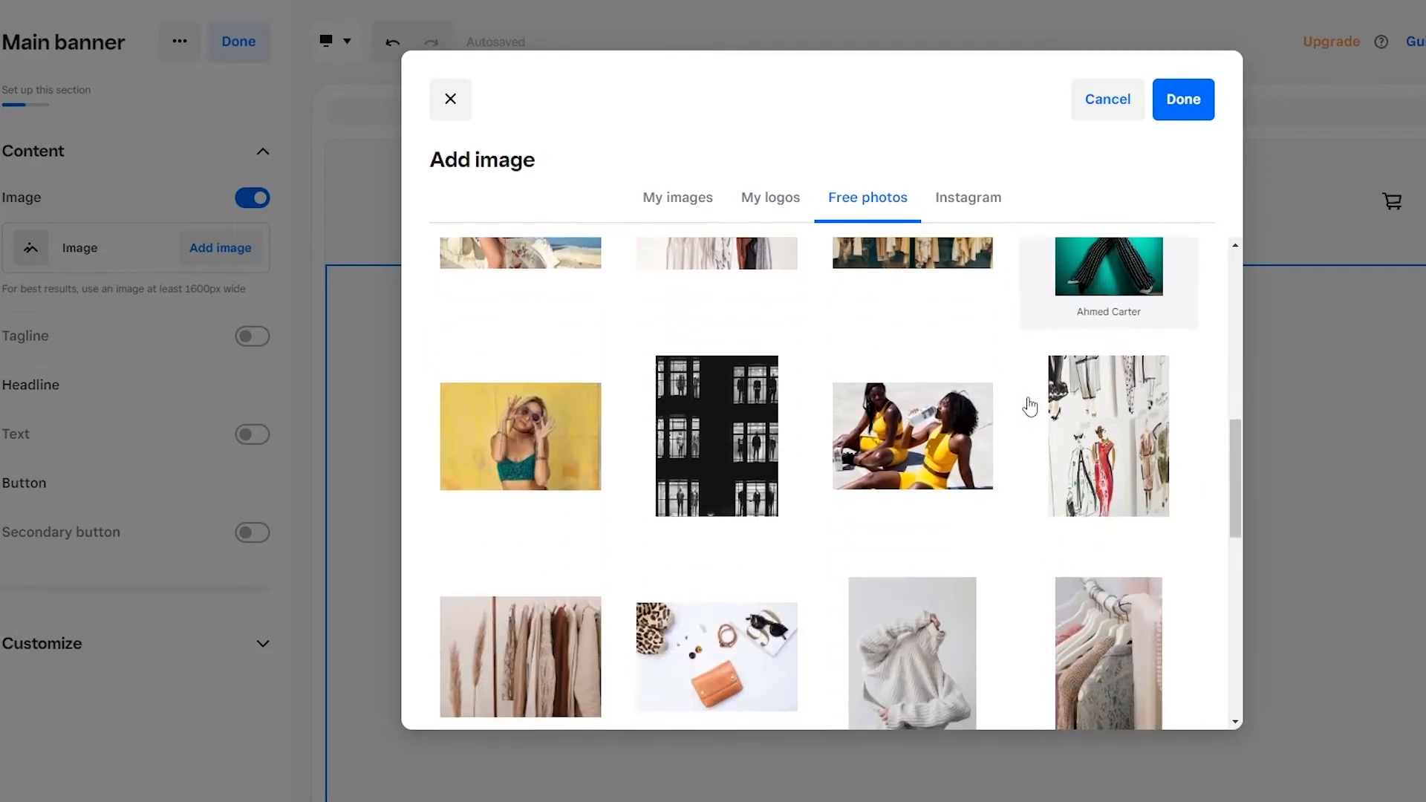
click(524, 376)
click(1183, 100)
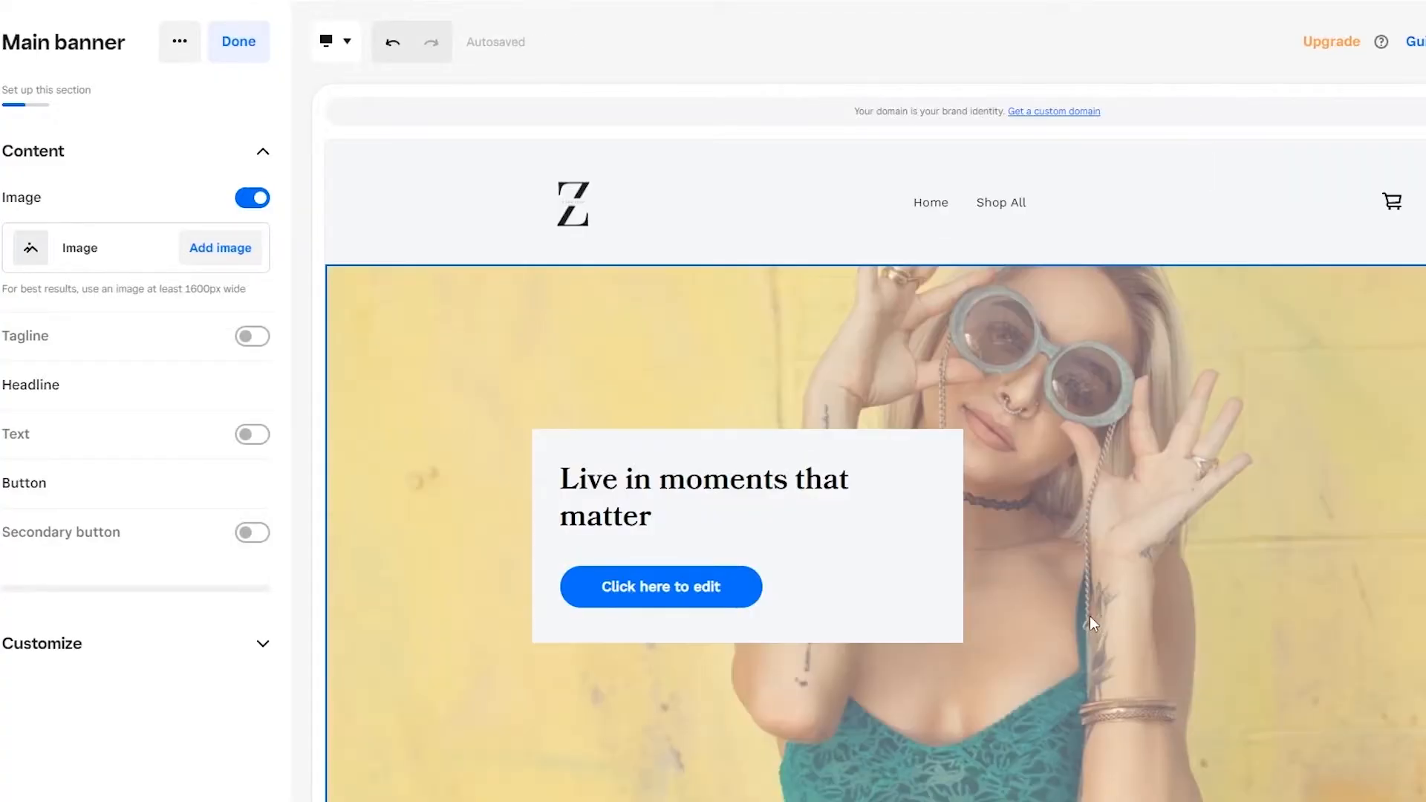
Step: Compare several main banner layouts and choose the split one with left-aligned text beside a full-height image on the right
scroll(1070, 588, down, 1)
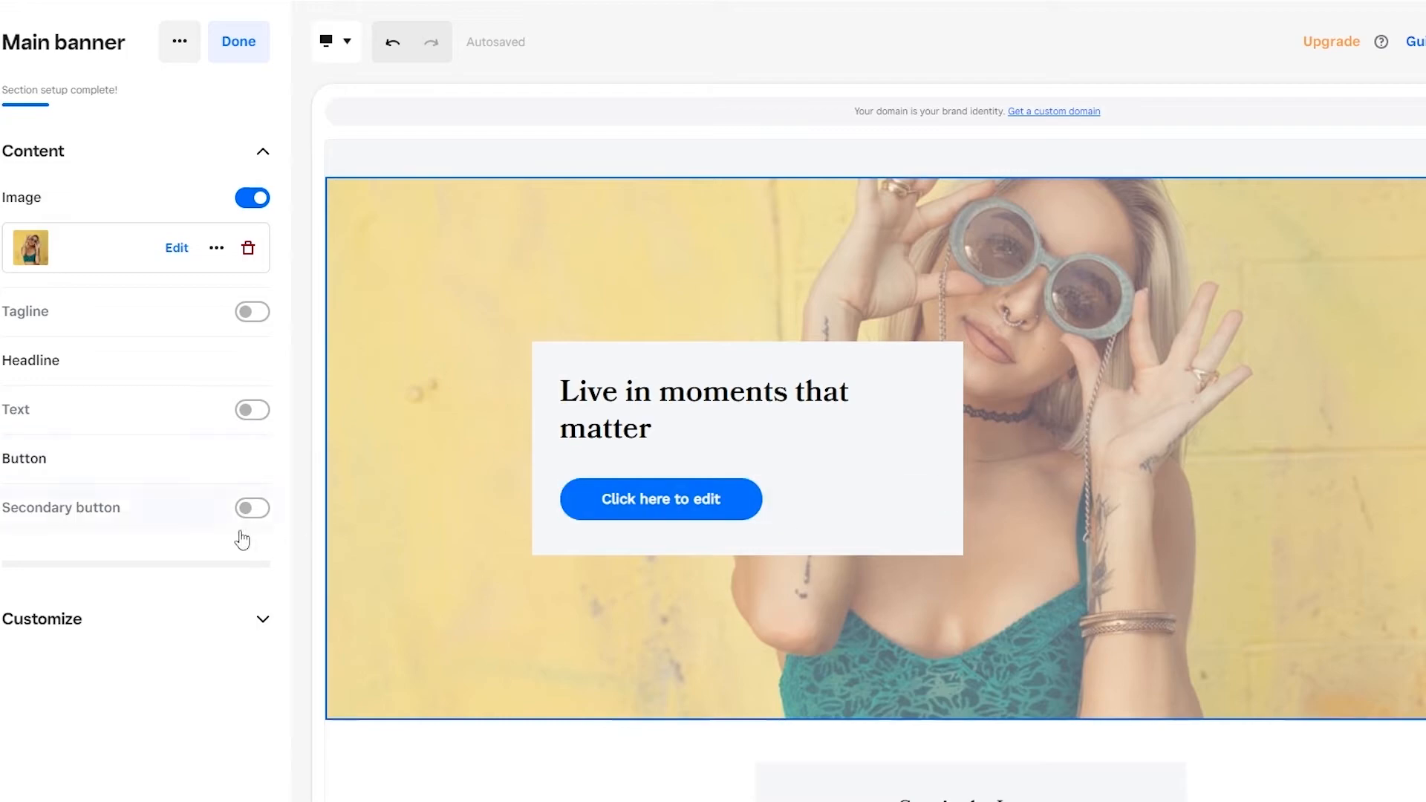
click(150, 631)
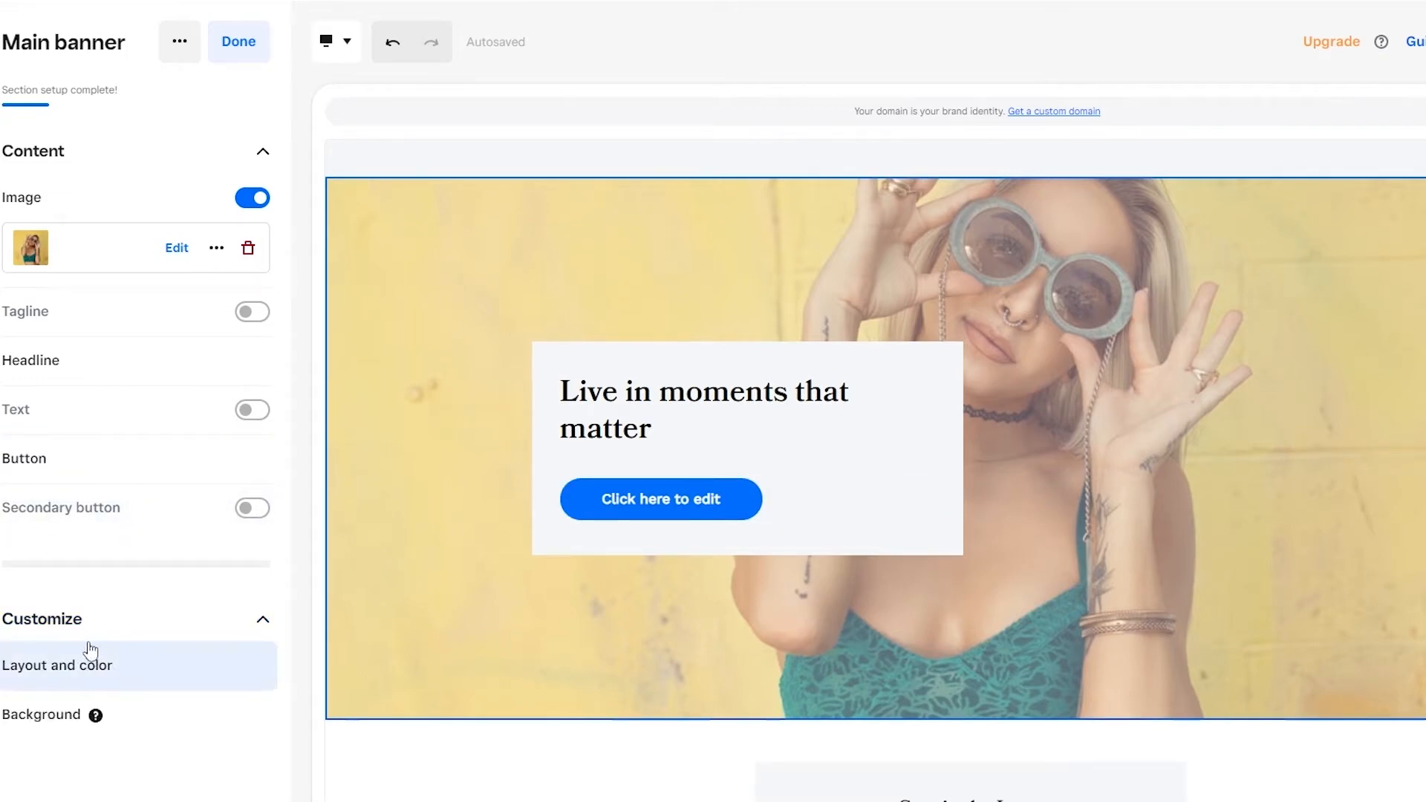
click(121, 668)
click(58, 513)
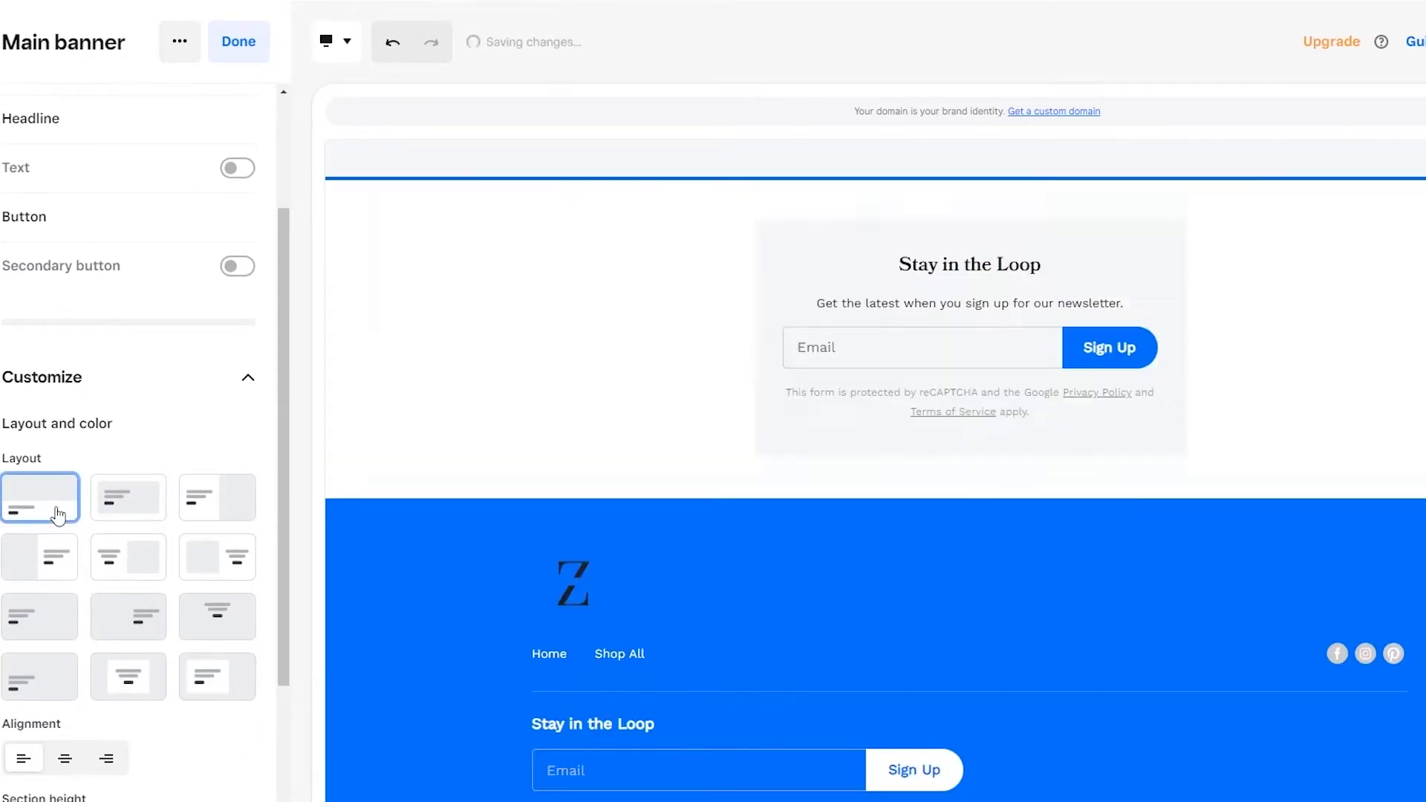
click(28, 621)
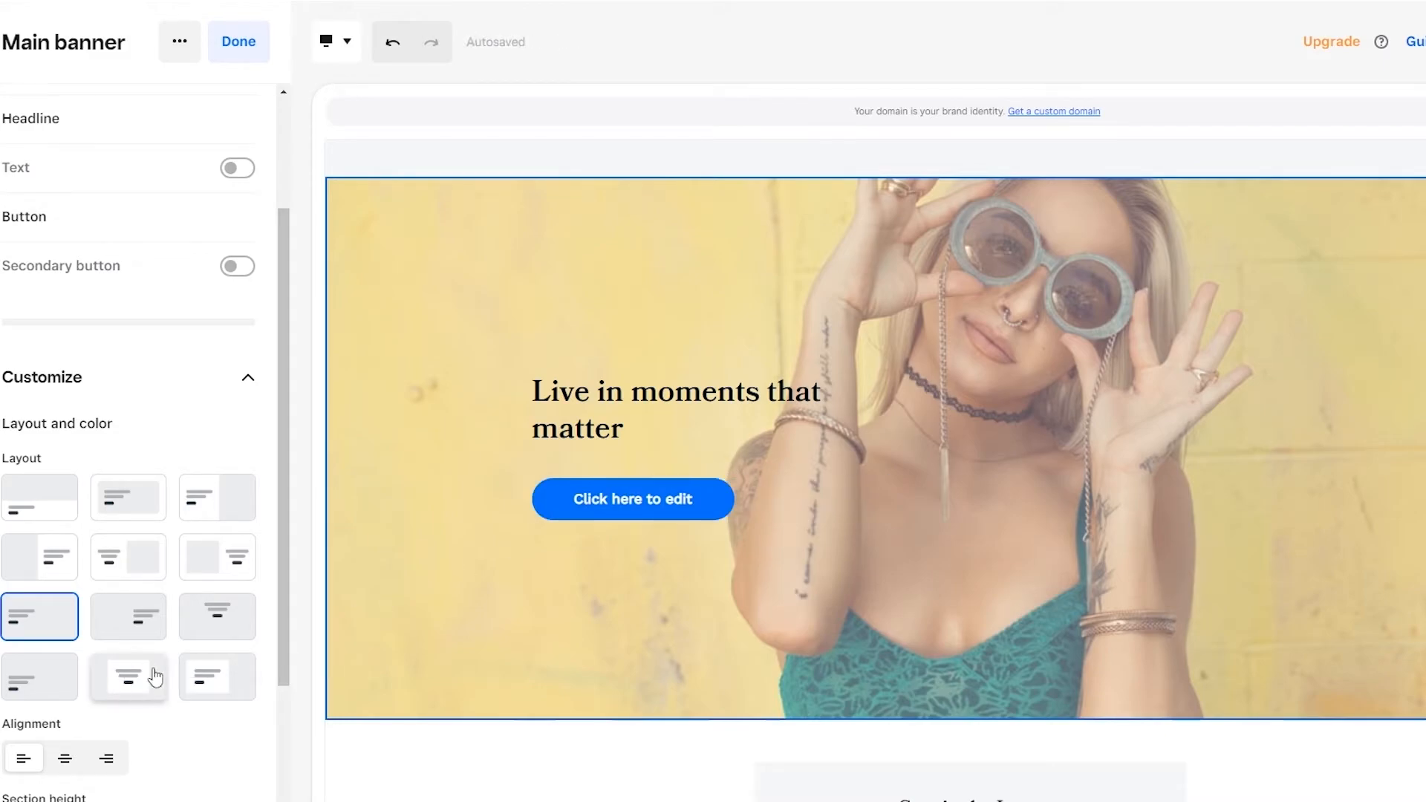
click(149, 565)
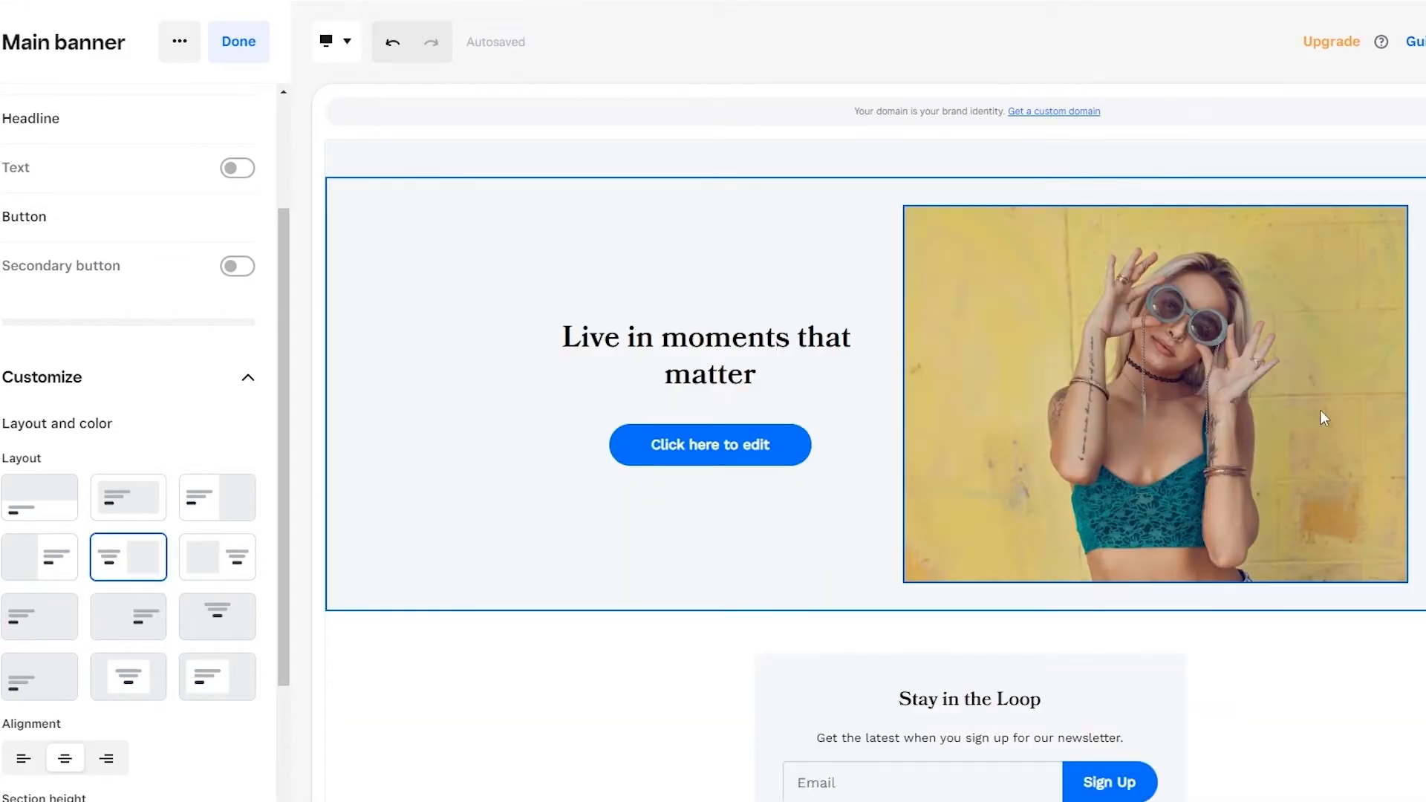
scroll(1114, 676, up, 2)
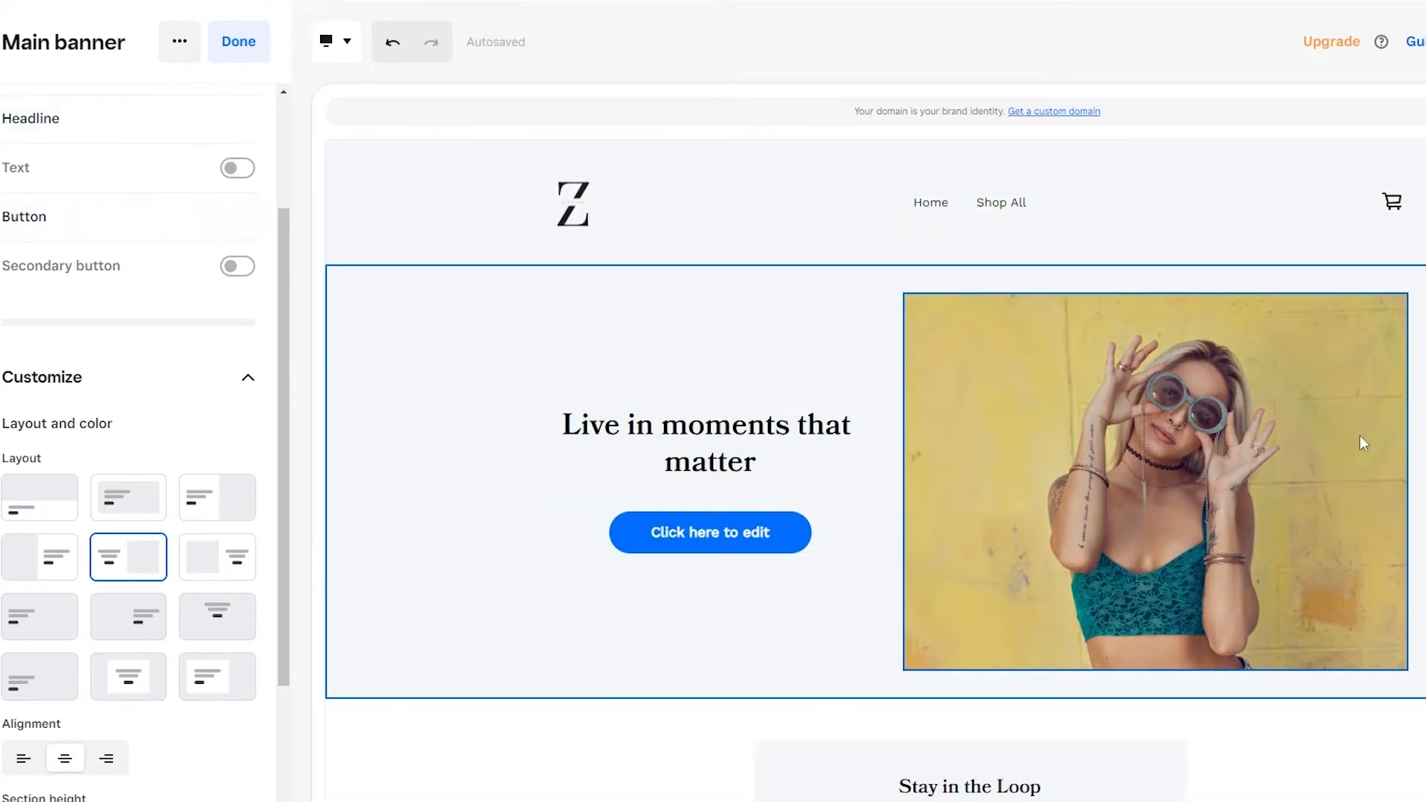
click(217, 497)
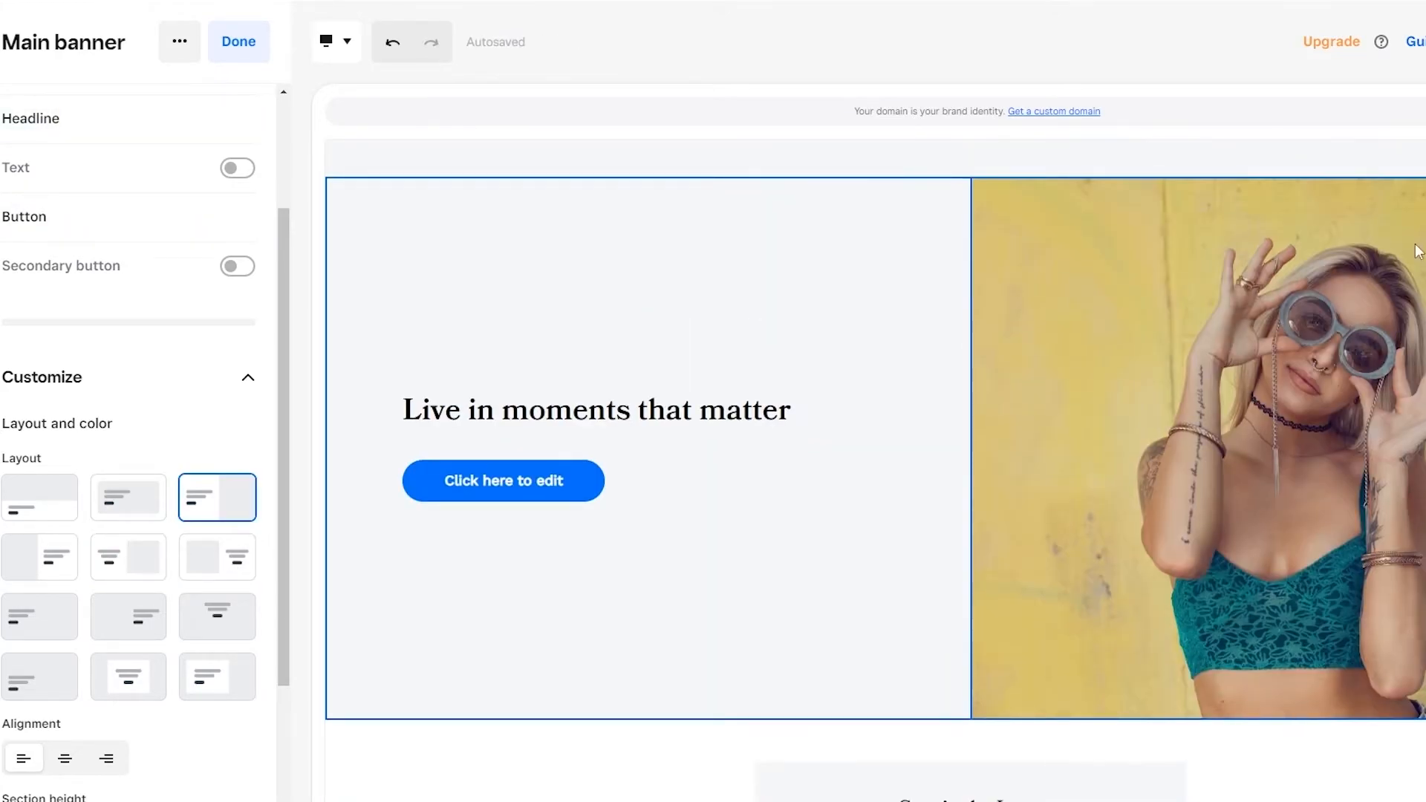
Step: Check the main banner headline's formatting options, collapse the banner's content settings and finish editing the banner
click(513, 411)
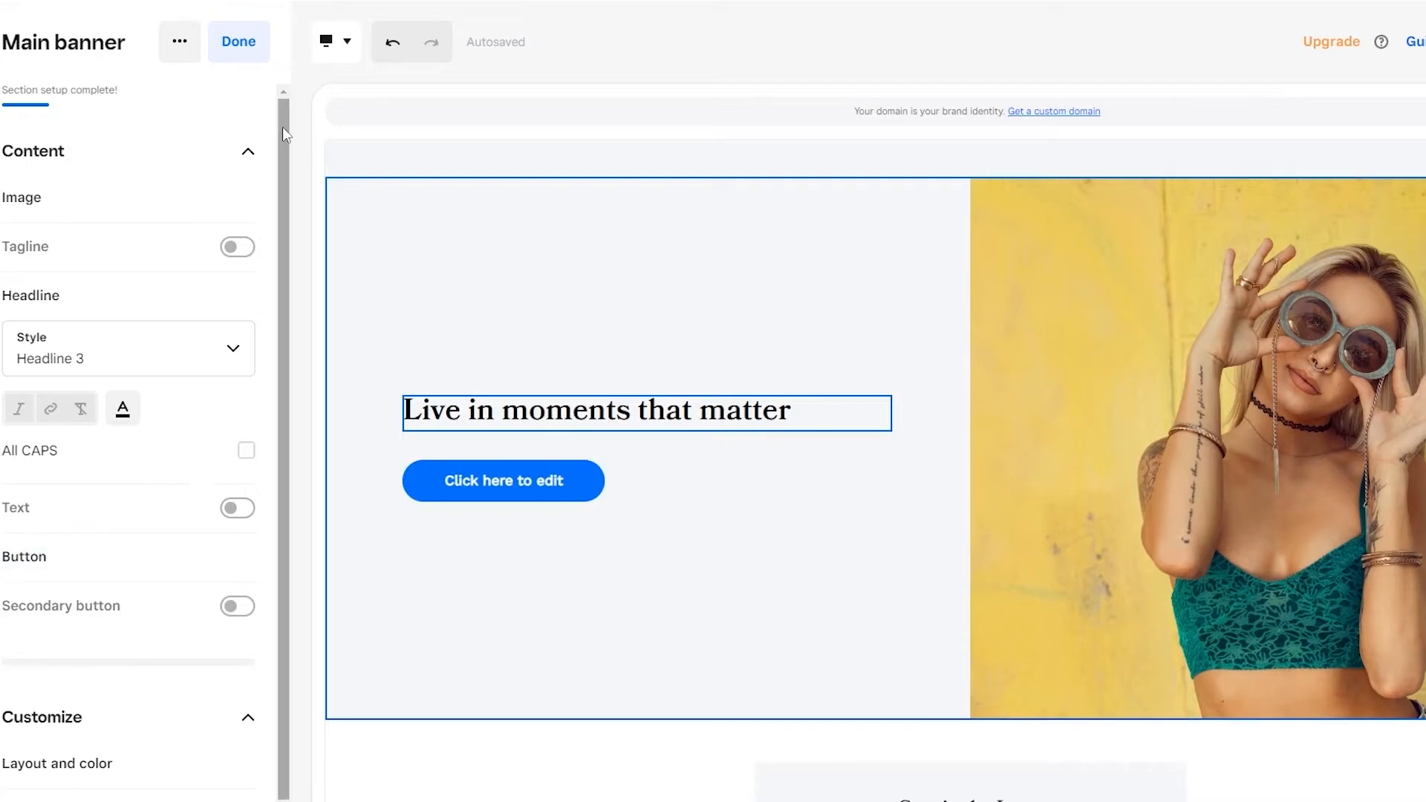
click(251, 154)
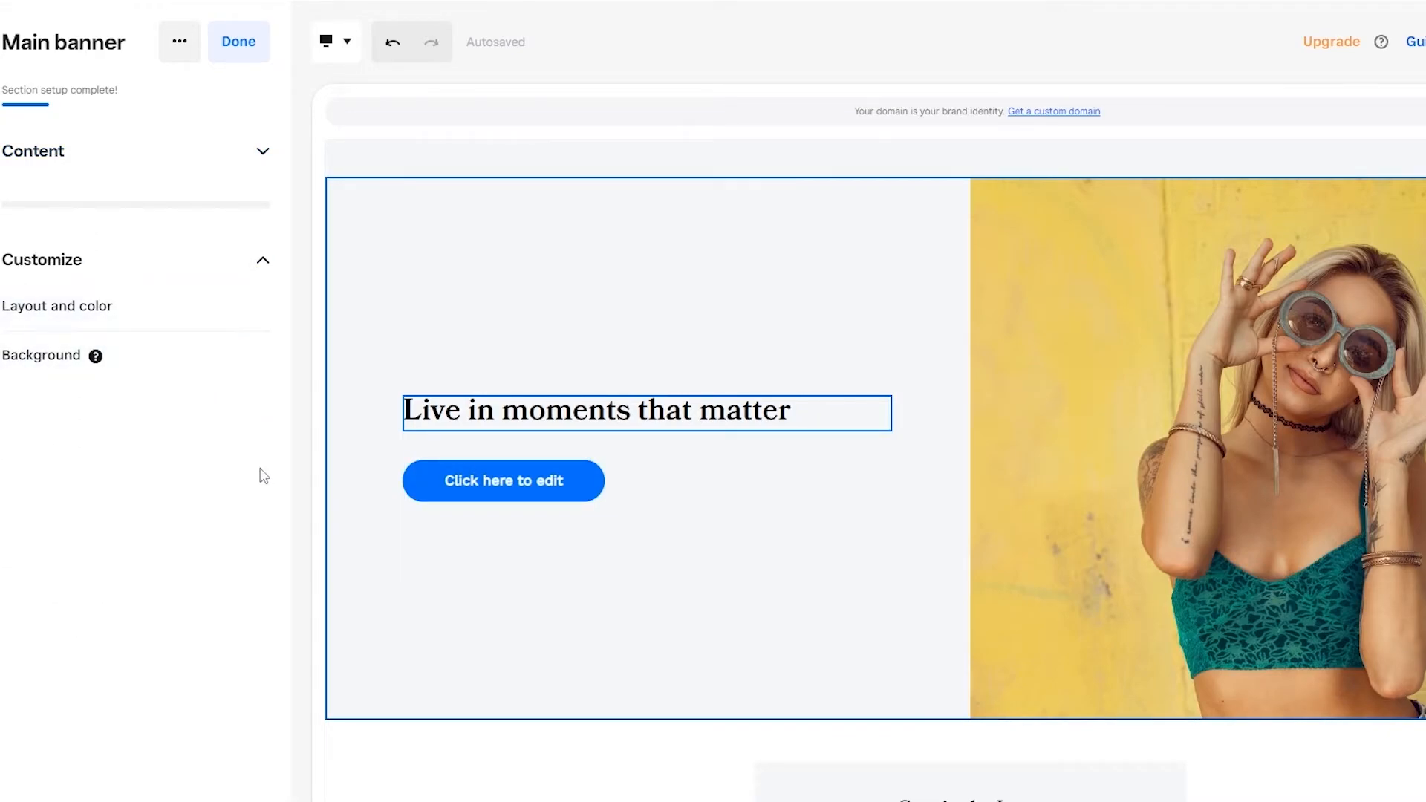
click(239, 41)
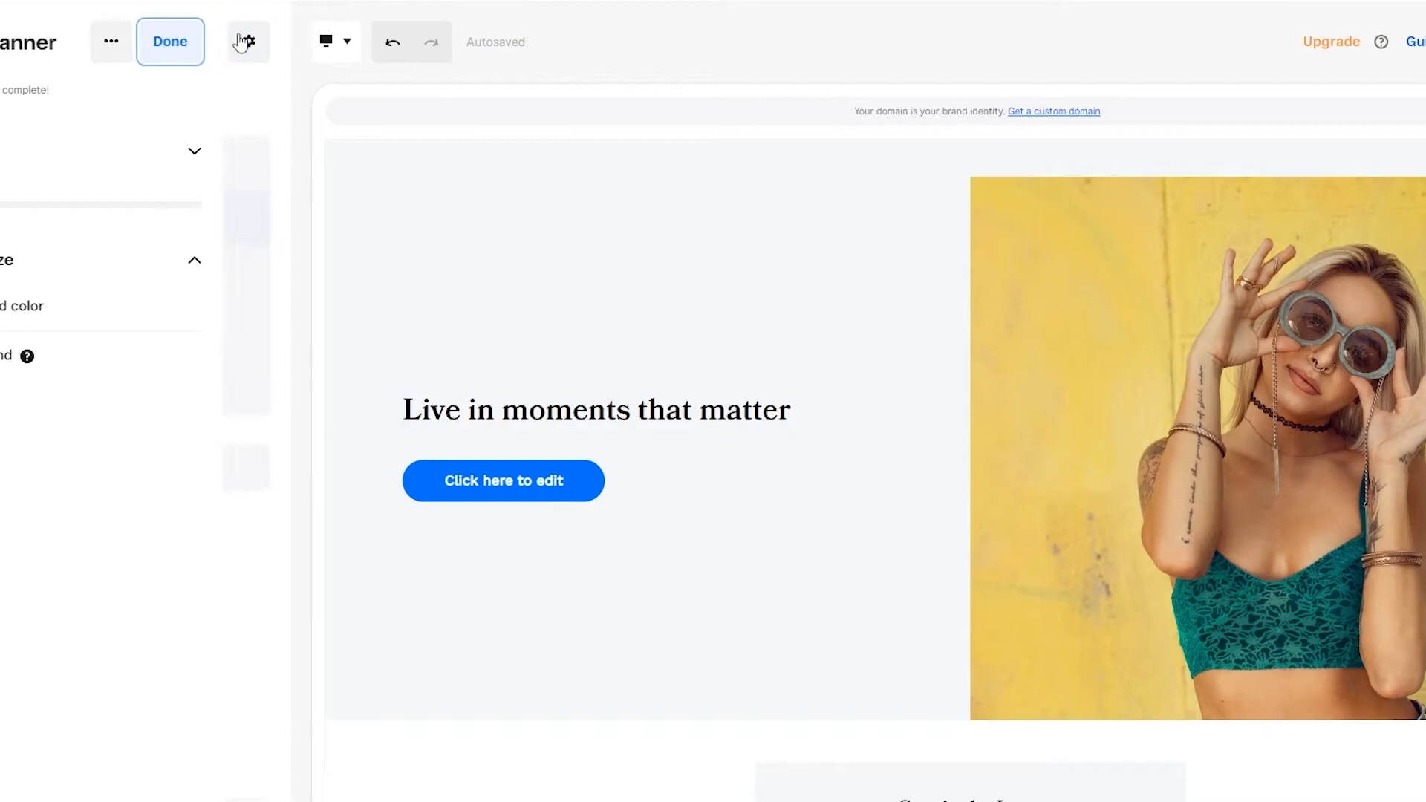
Step: Look over the section types that can be added, return to the Home page sections and review the page
click(137, 289)
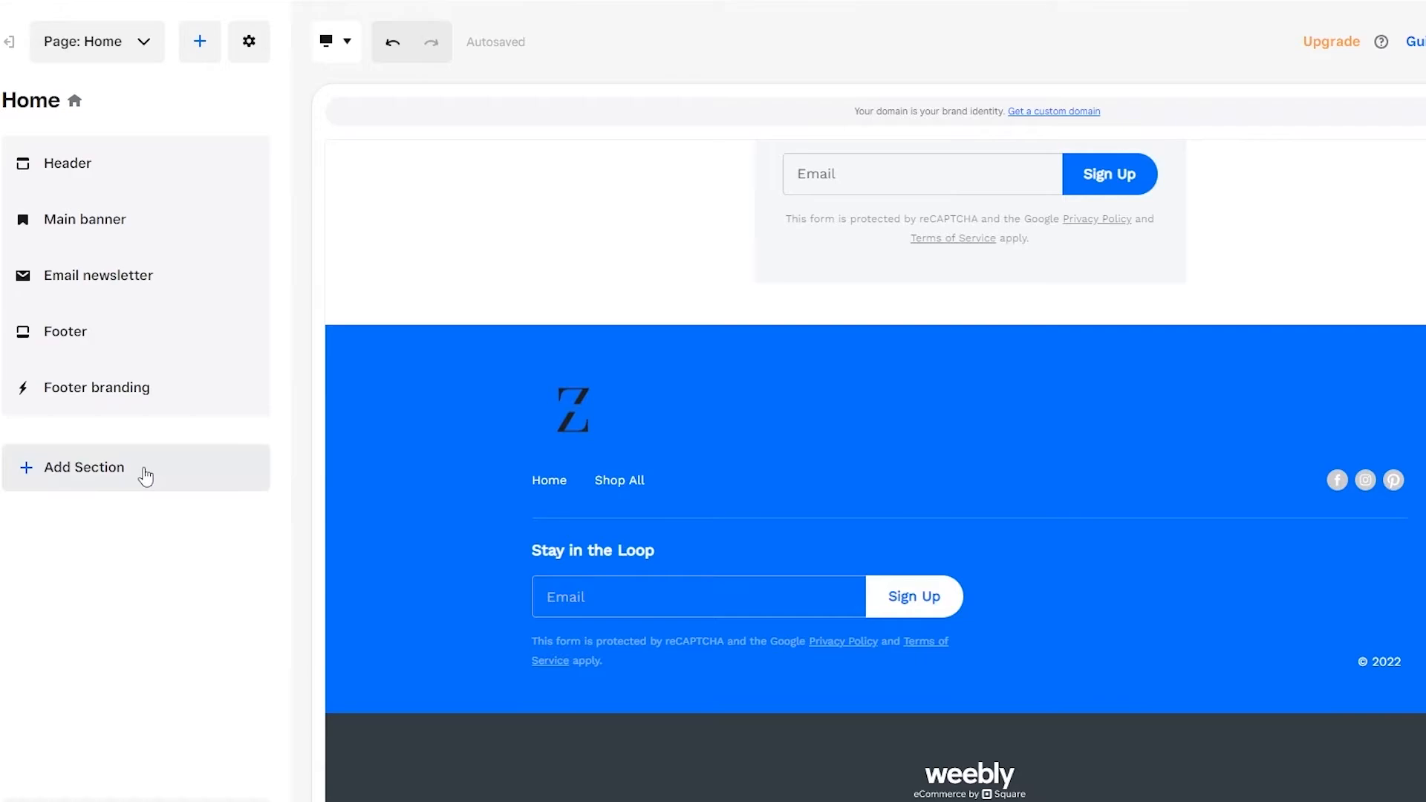
click(141, 469)
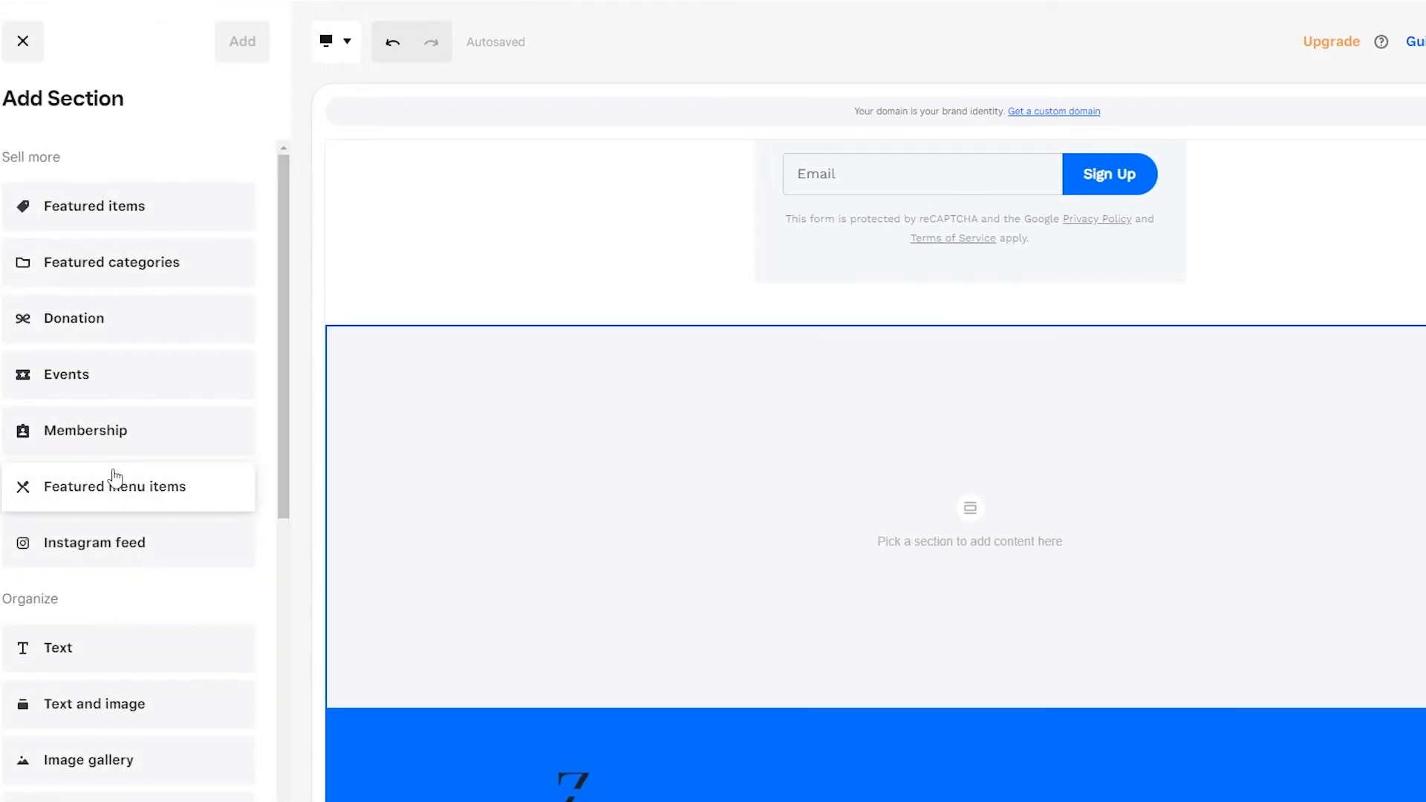
scroll(175, 493, down, 1)
key(Escape)
scroll(401, 445, up, 1)
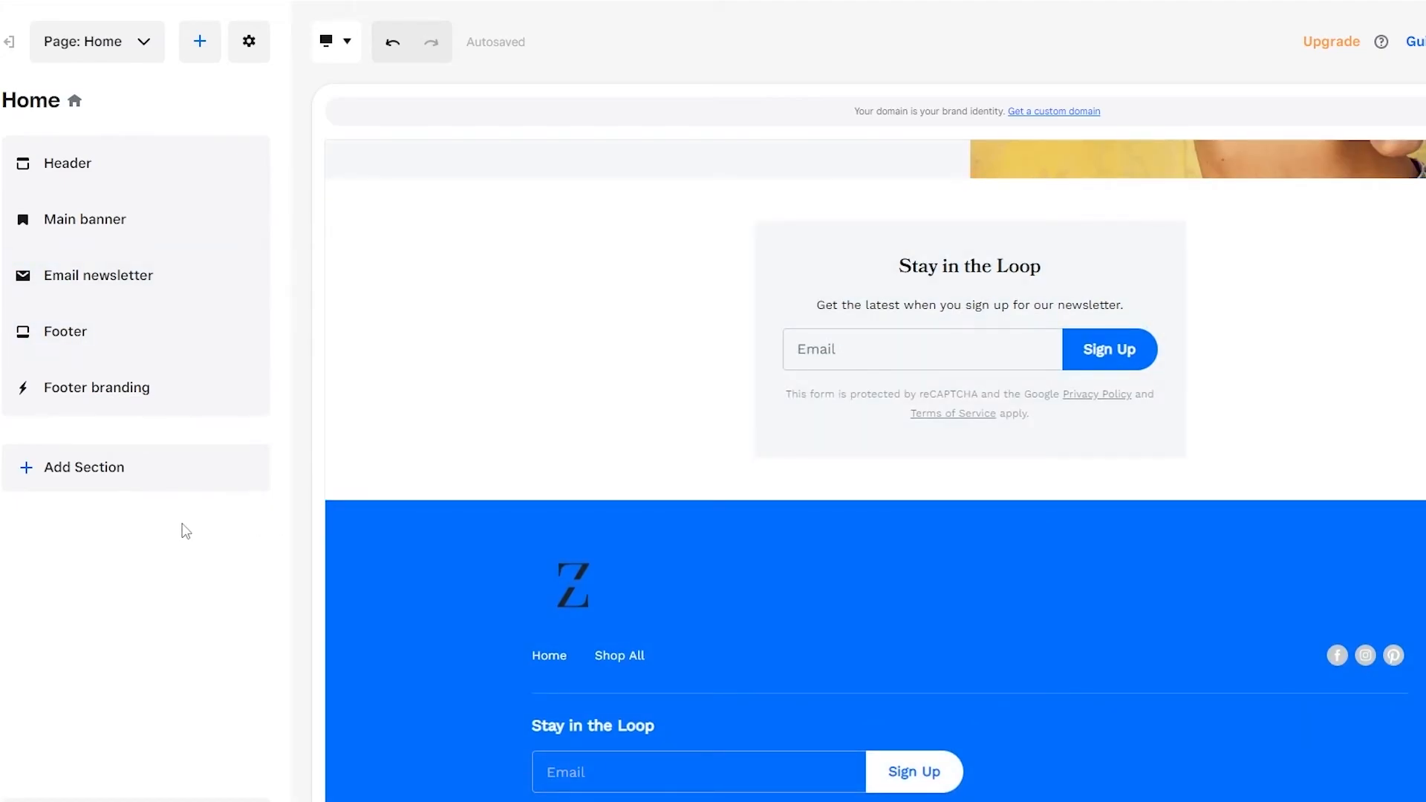
scroll(395, 518, up, 4)
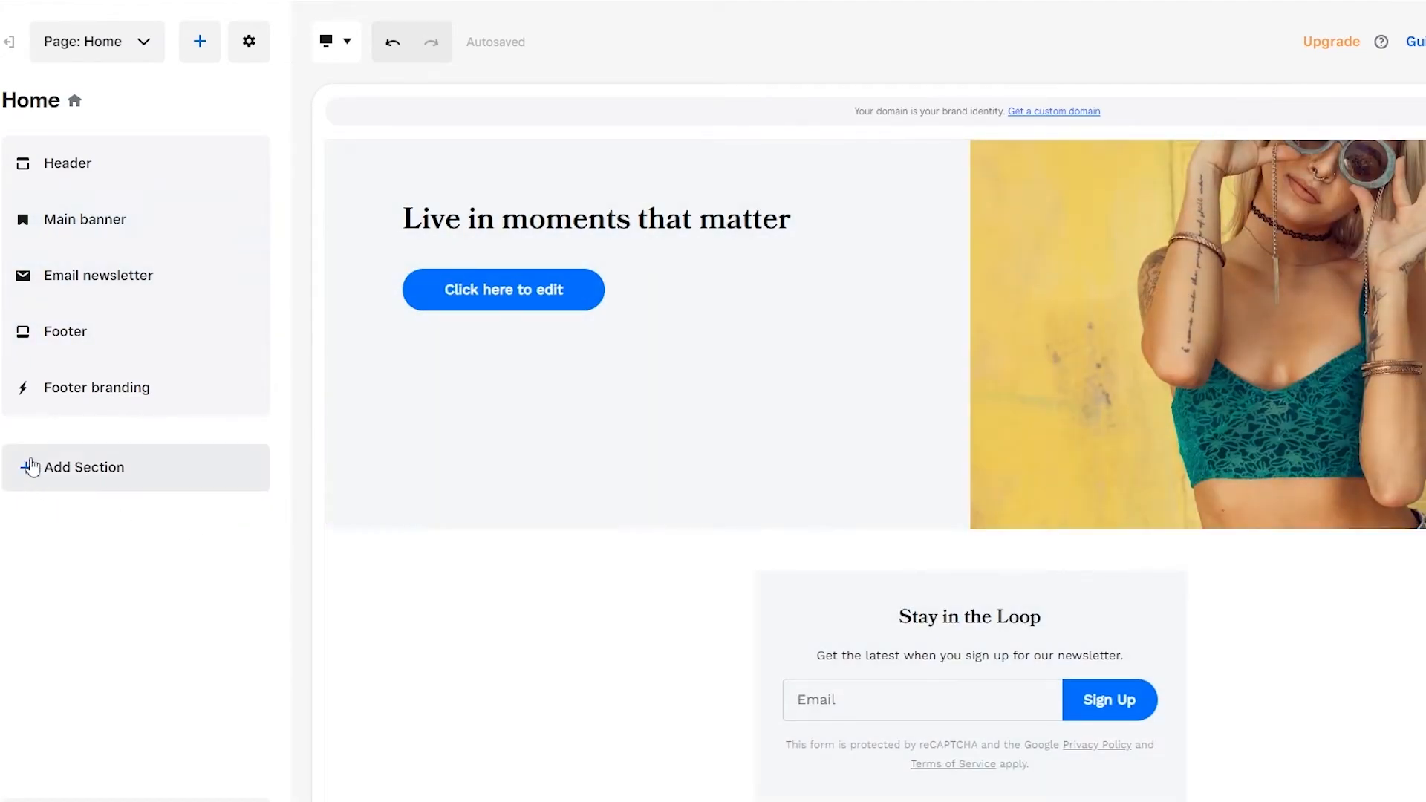
Step: Choose Image gallery as the new section type for the space below the email newsletter
click(92, 489)
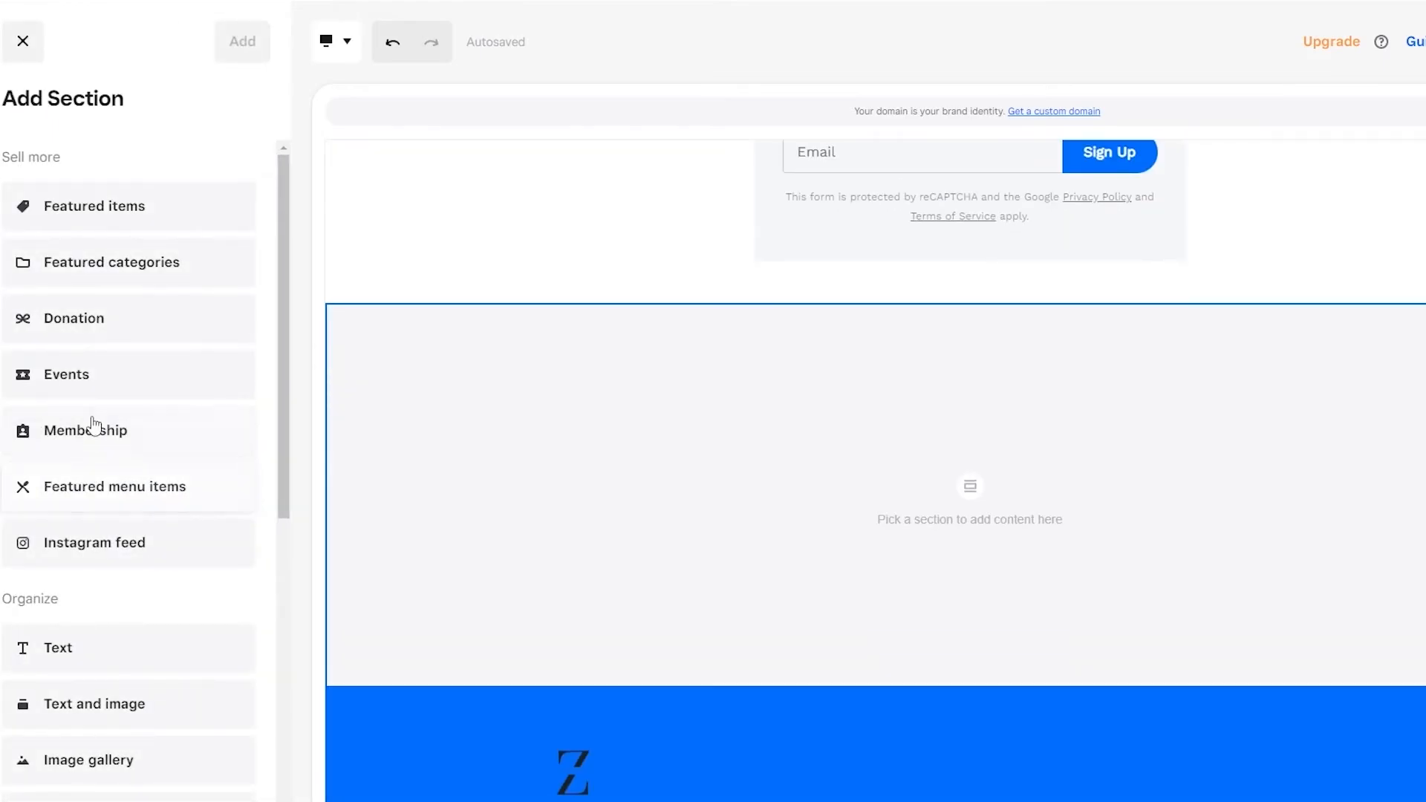
scroll(109, 507, down, 4)
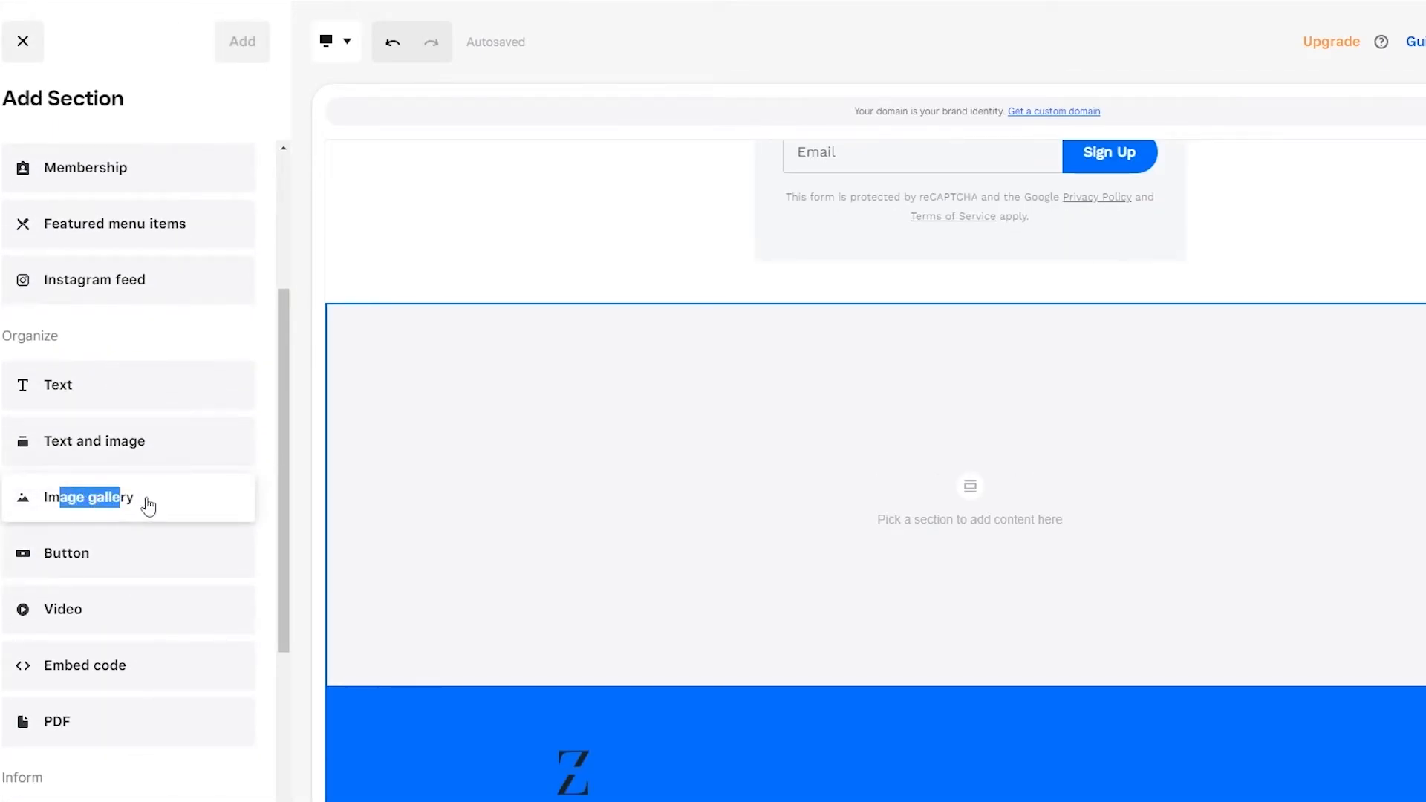
drag(123, 506, 742, 380)
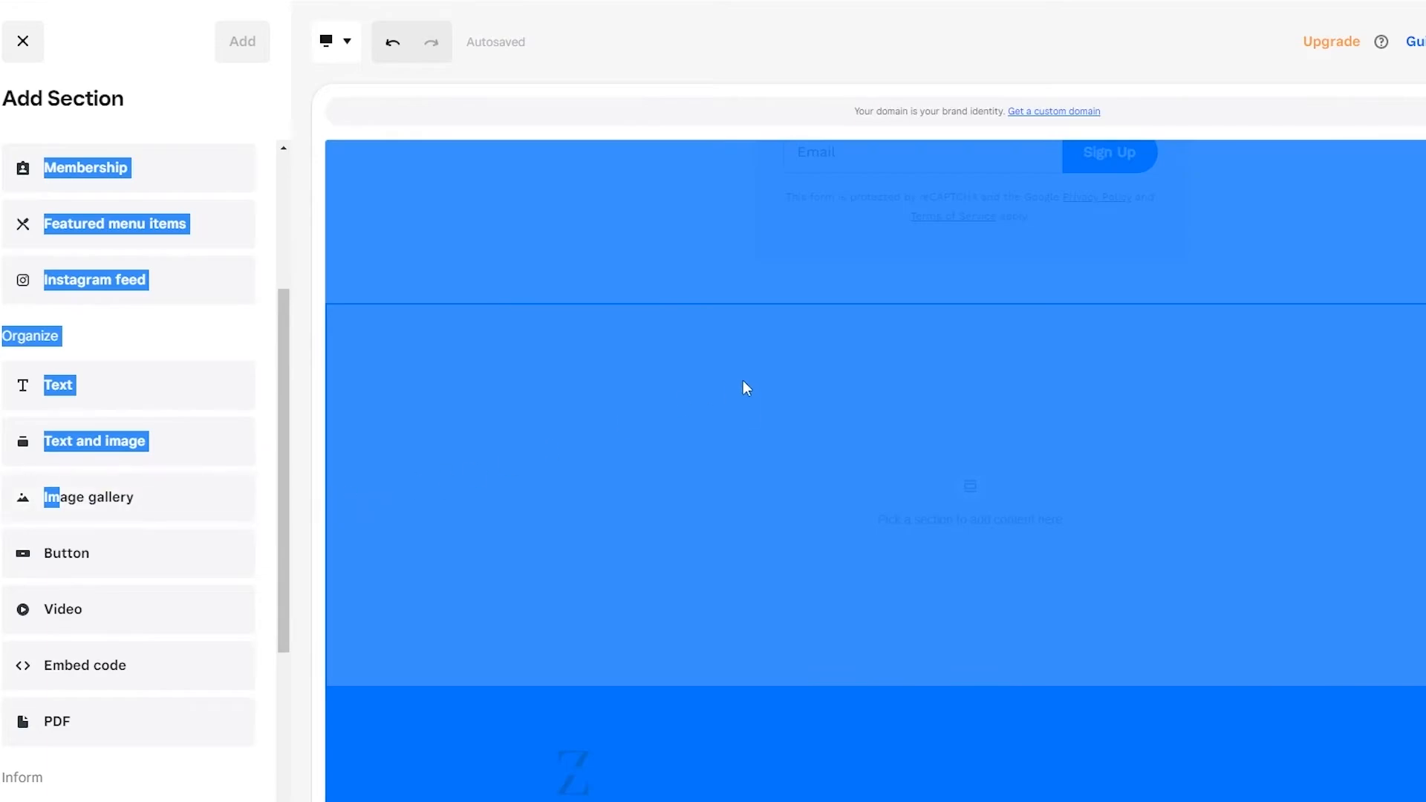
click(962, 491)
click(943, 490)
scroll(115, 500, down, 4)
scroll(97, 492, up, 3)
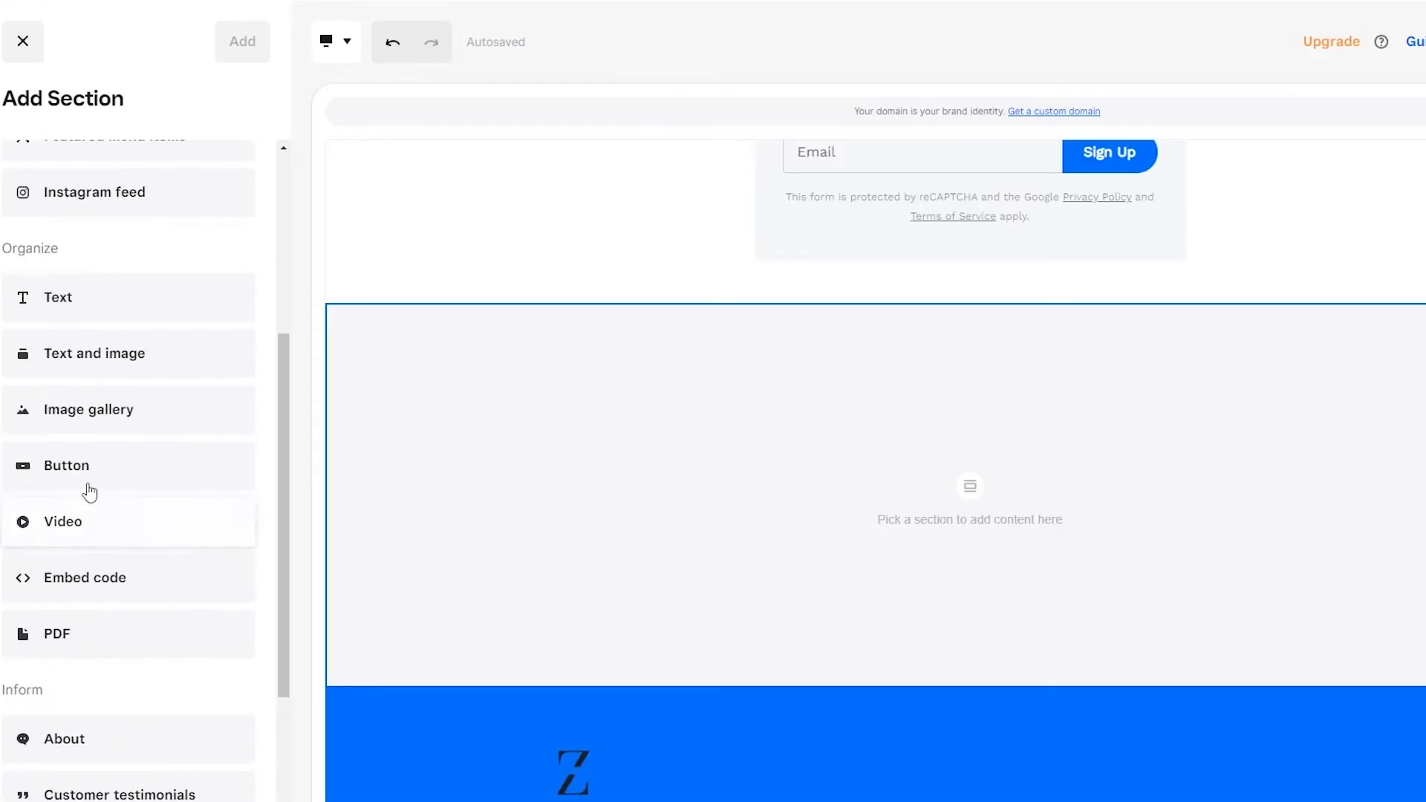
click(77, 429)
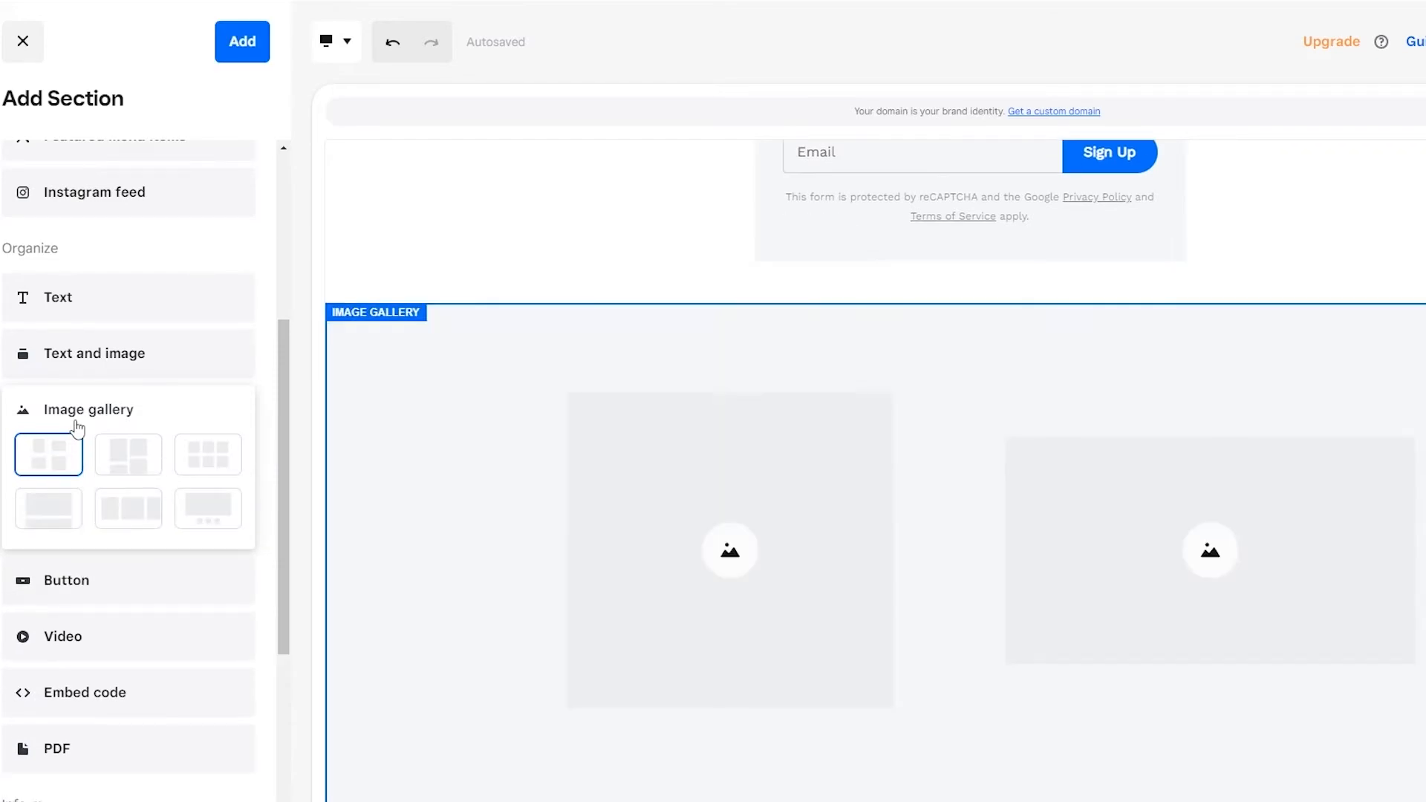
Step: Compare the gallery layouts and add the image gallery with the even grid of three images per row
scroll(799, 487, down, 5)
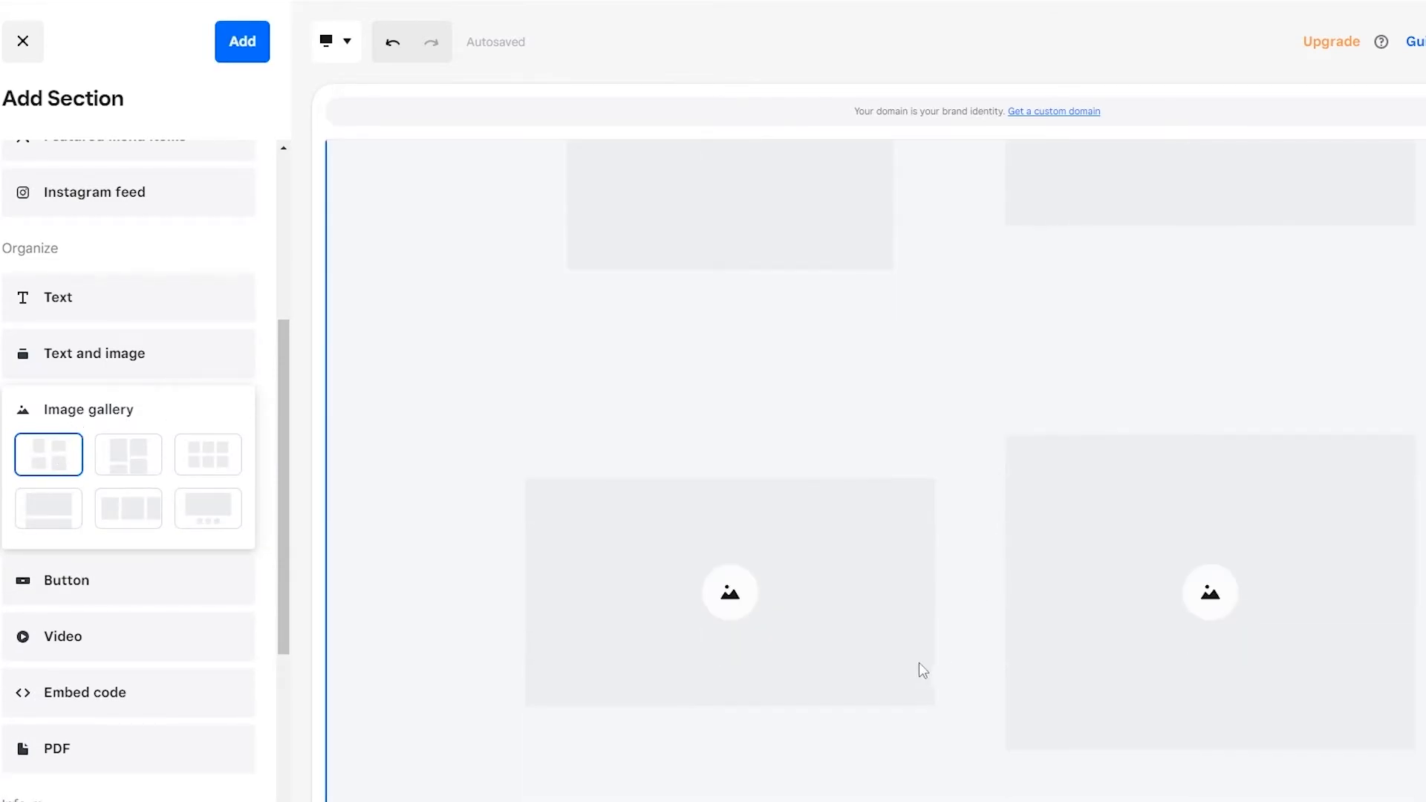
scroll(704, 525, up, 4)
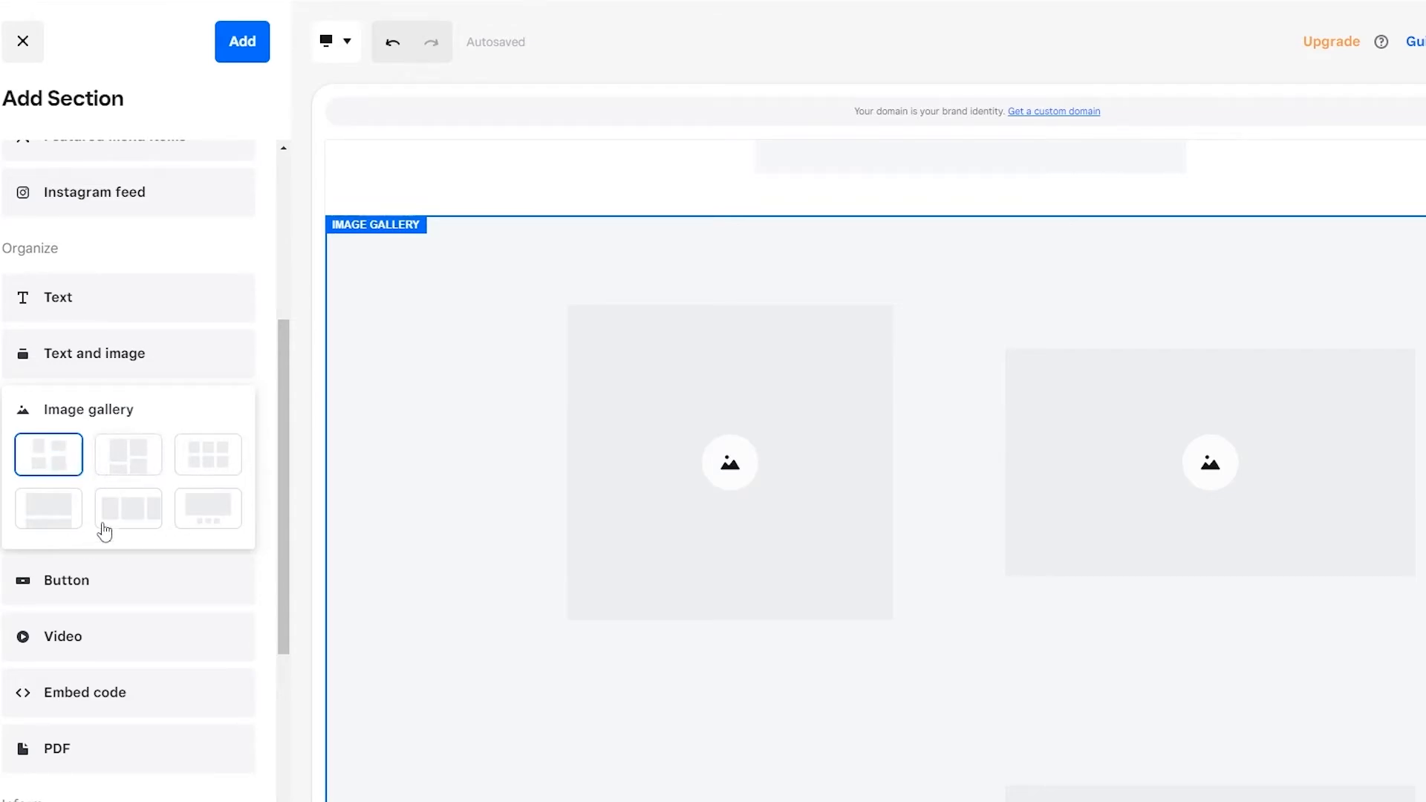
click(110, 472)
click(201, 465)
scroll(1241, 405, down, 3)
scroll(957, 498, up, 2)
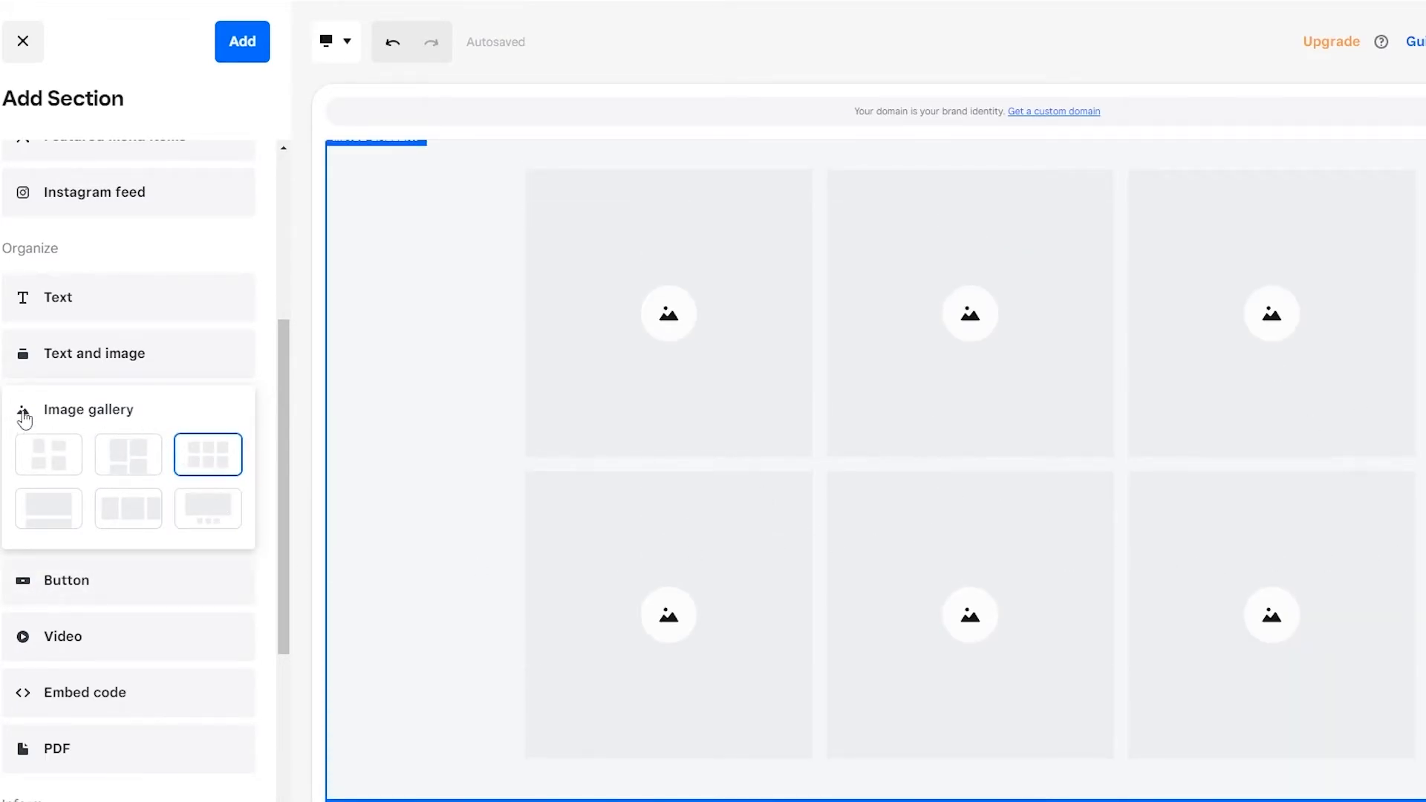
scroll(589, 329, up, 3)
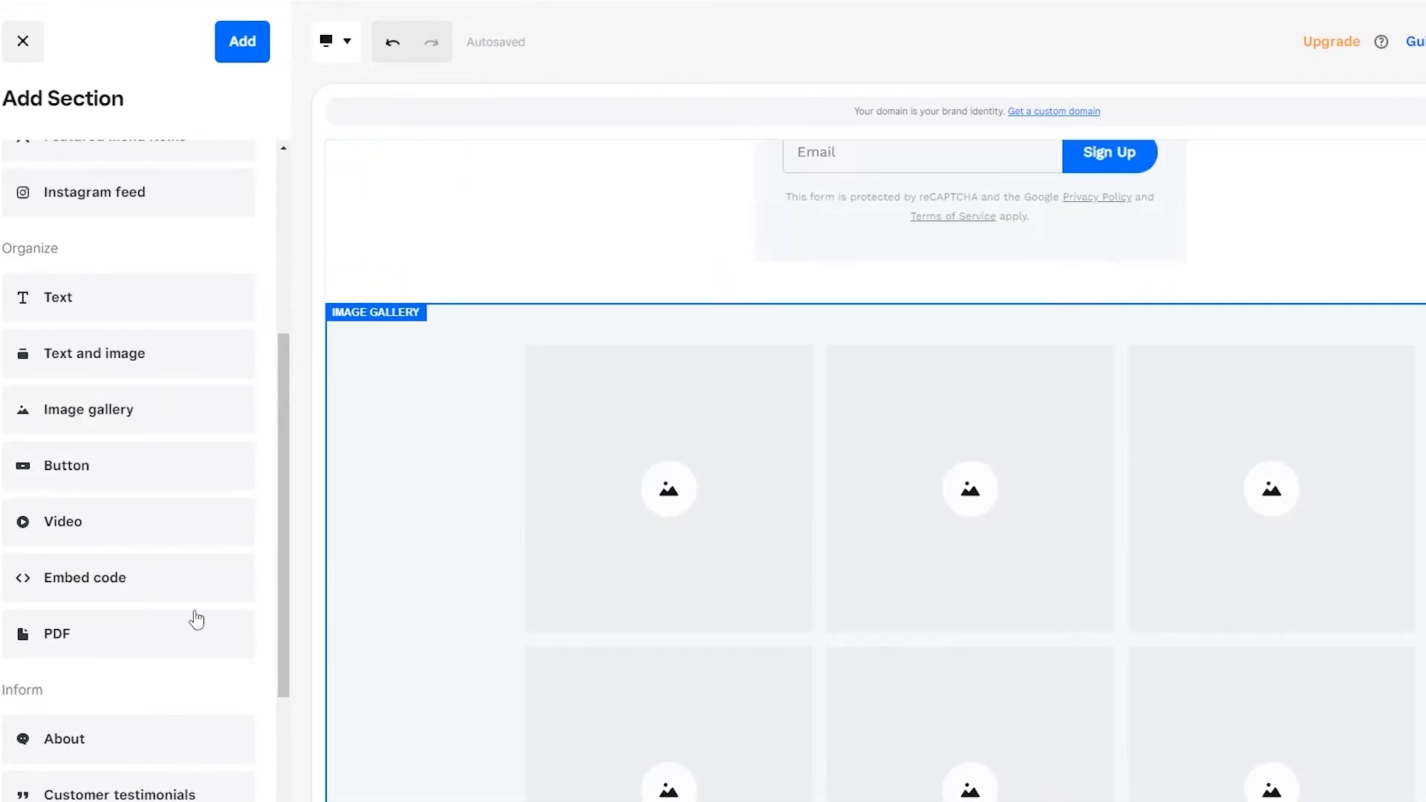
scroll(201, 639, down, 4)
click(252, 52)
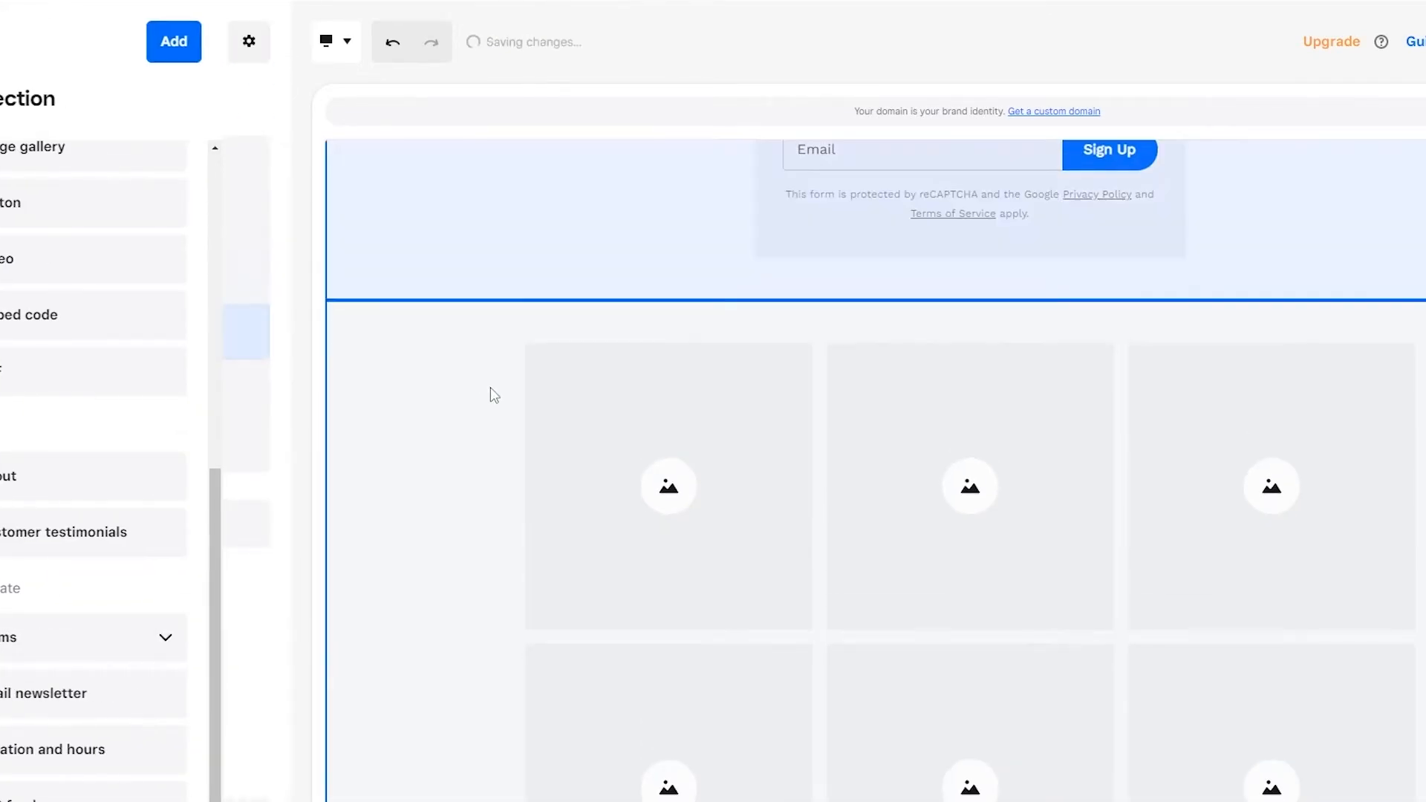
Step: Start choosing images for the gallery, filter the free photos by Clothes and check the option for uploading own images
click(122, 265)
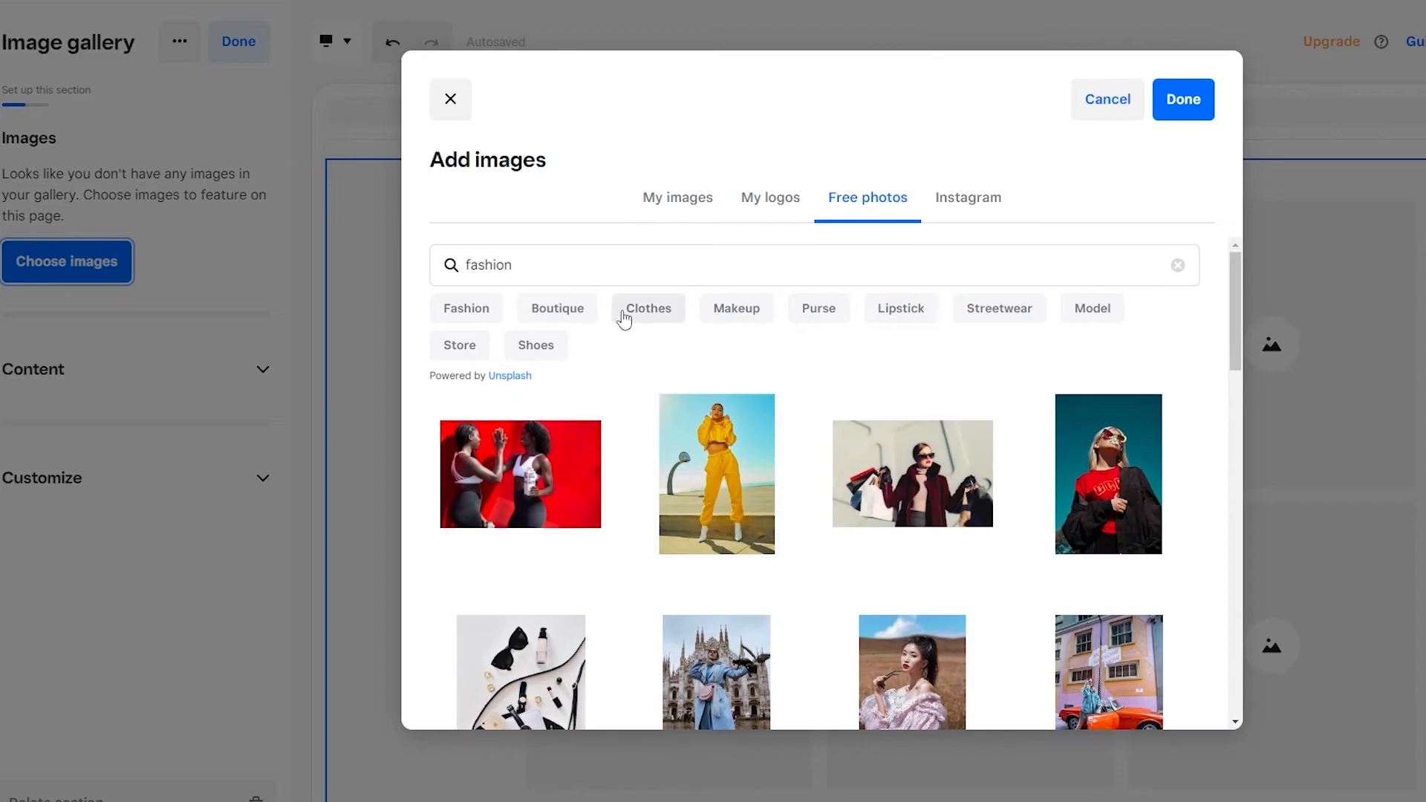
click(648, 310)
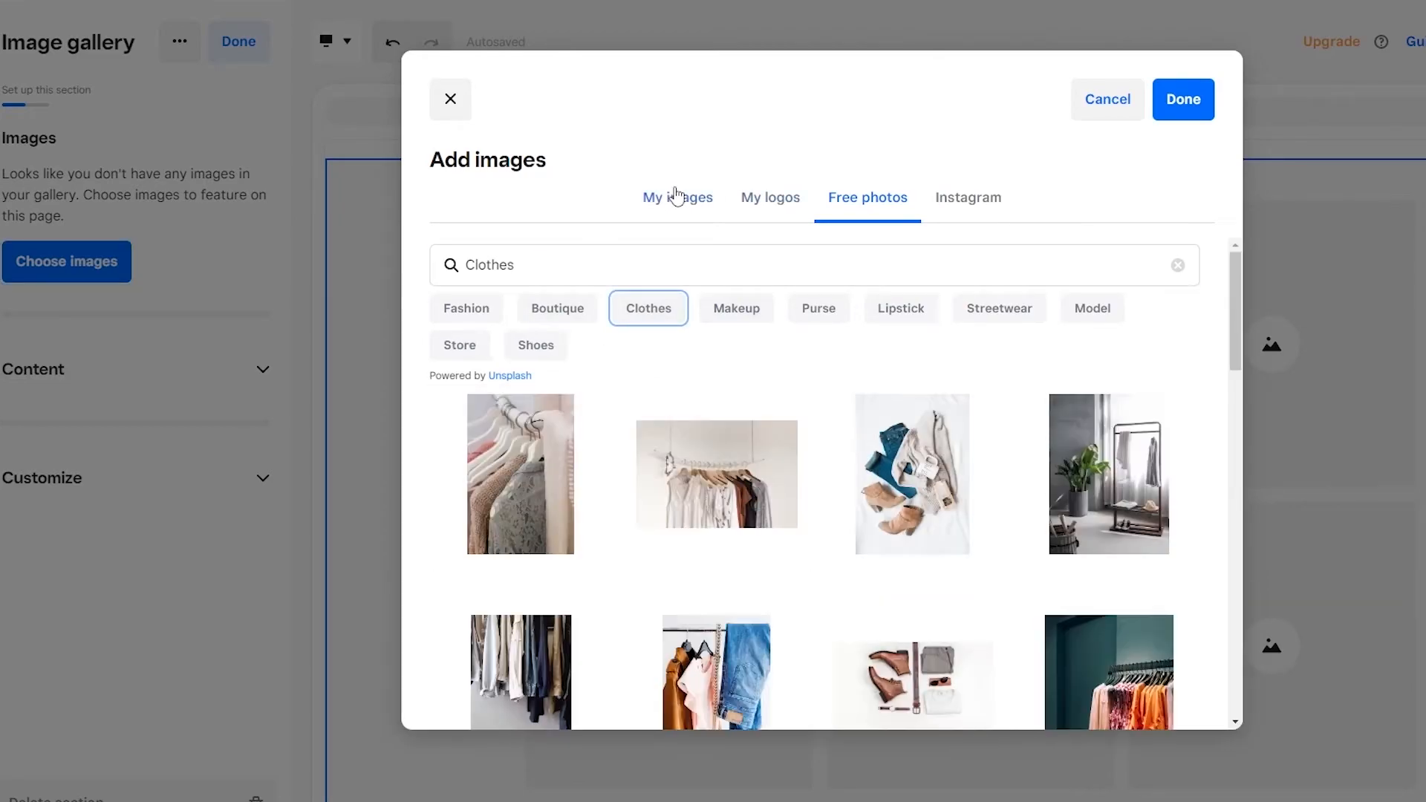
click(678, 198)
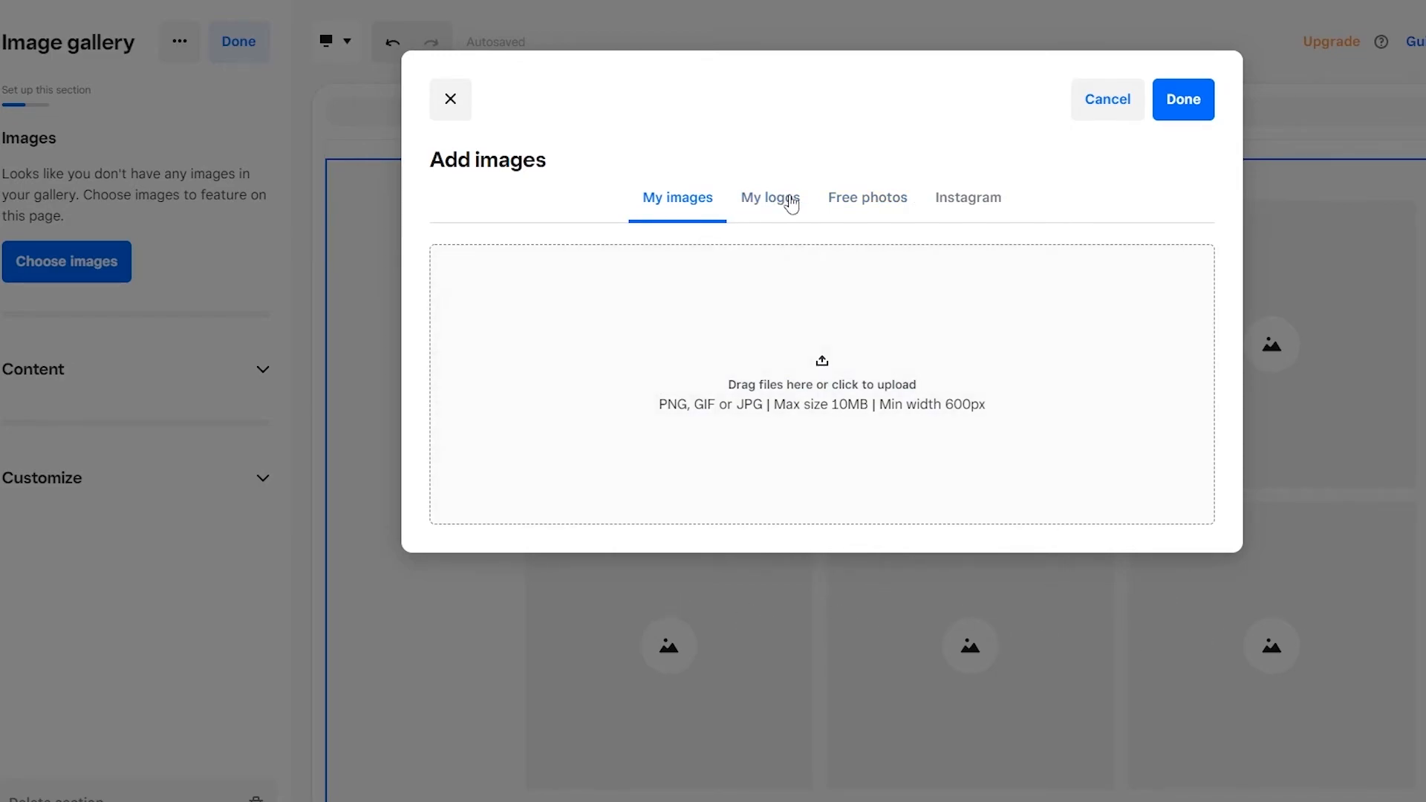
click(863, 209)
Step: Select the free photo of the woman in a black T-shirt against a pink wall for the gallery
scroll(758, 546, down, 5)
scroll(1039, 461, down, 5)
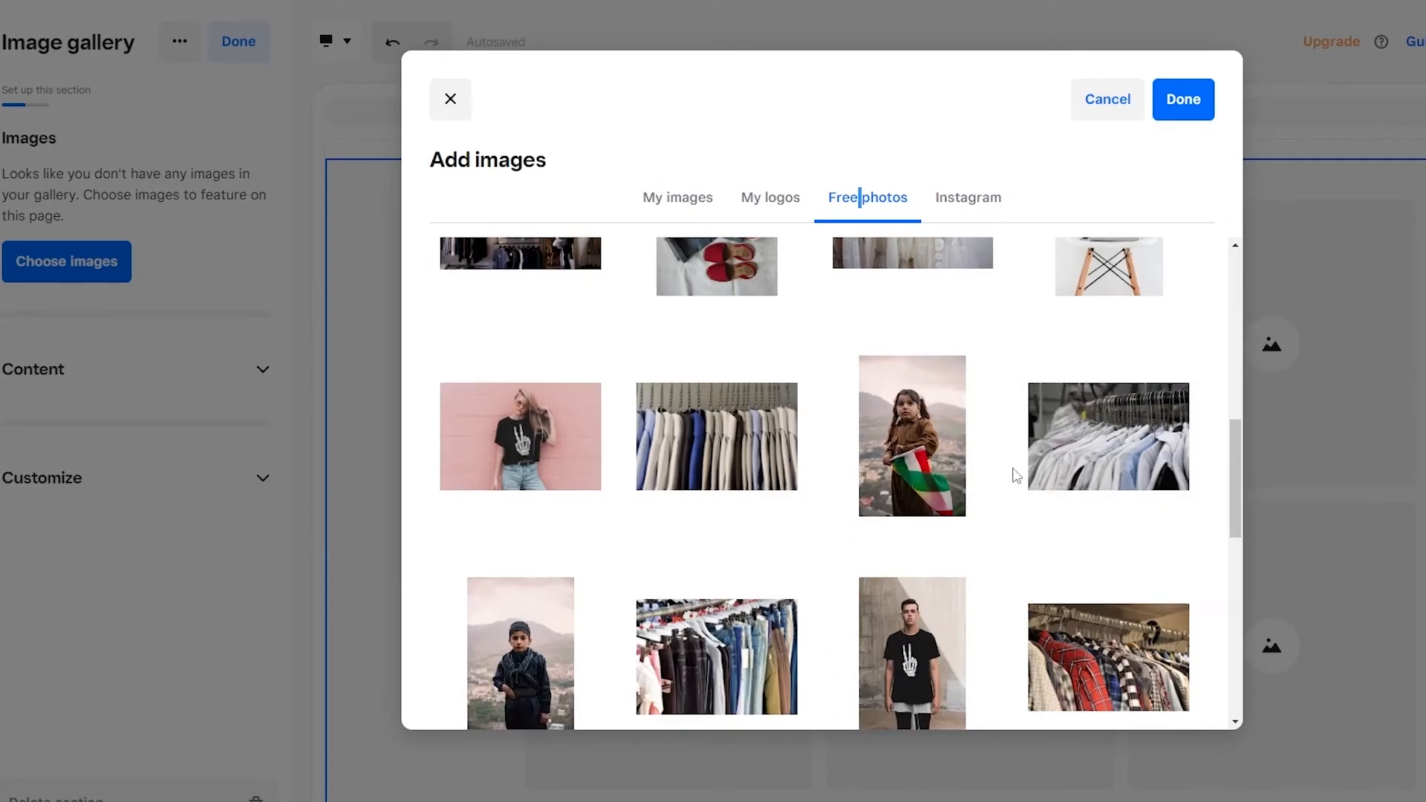
scroll(713, 547, down, 3)
scroll(471, 525, up, 3)
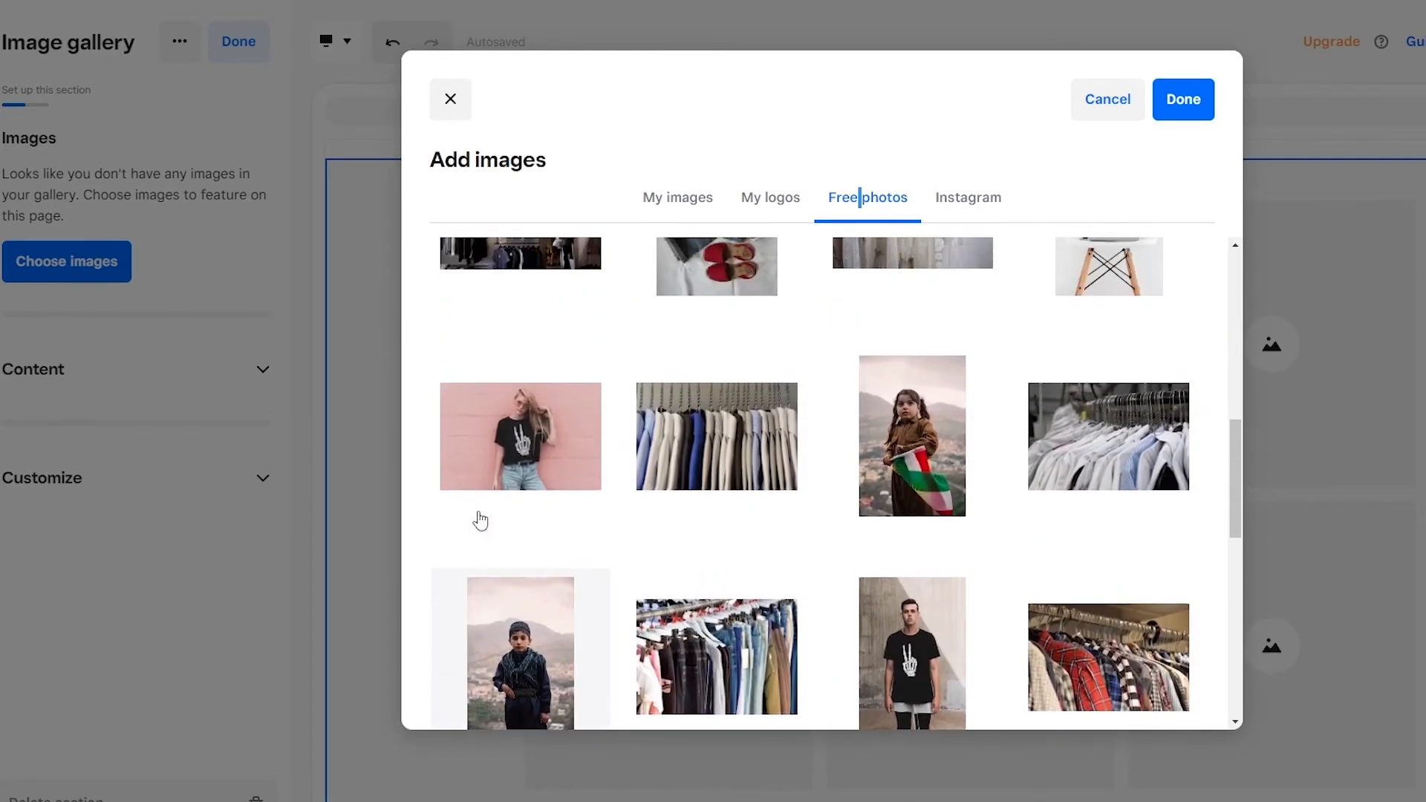
click(551, 462)
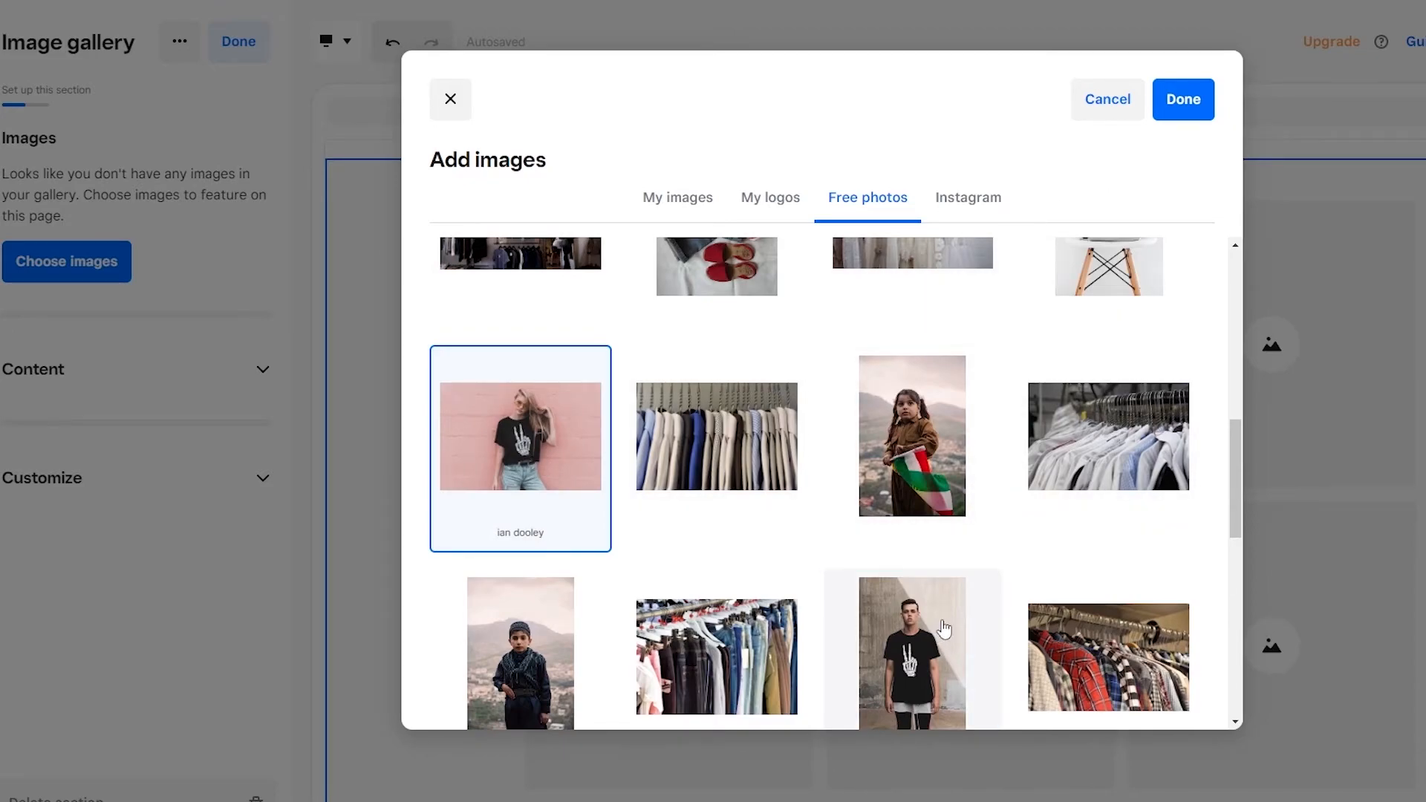
Step: Select the free photos of the light blue T-shirt, the black suit jacket, the man's white T-shirt and the cream poncho
scroll(939, 630, down, 8)
click(526, 416)
click(921, 382)
click(715, 562)
scroll(715, 563, down, 3)
scroll(715, 562, down, 3)
click(549, 429)
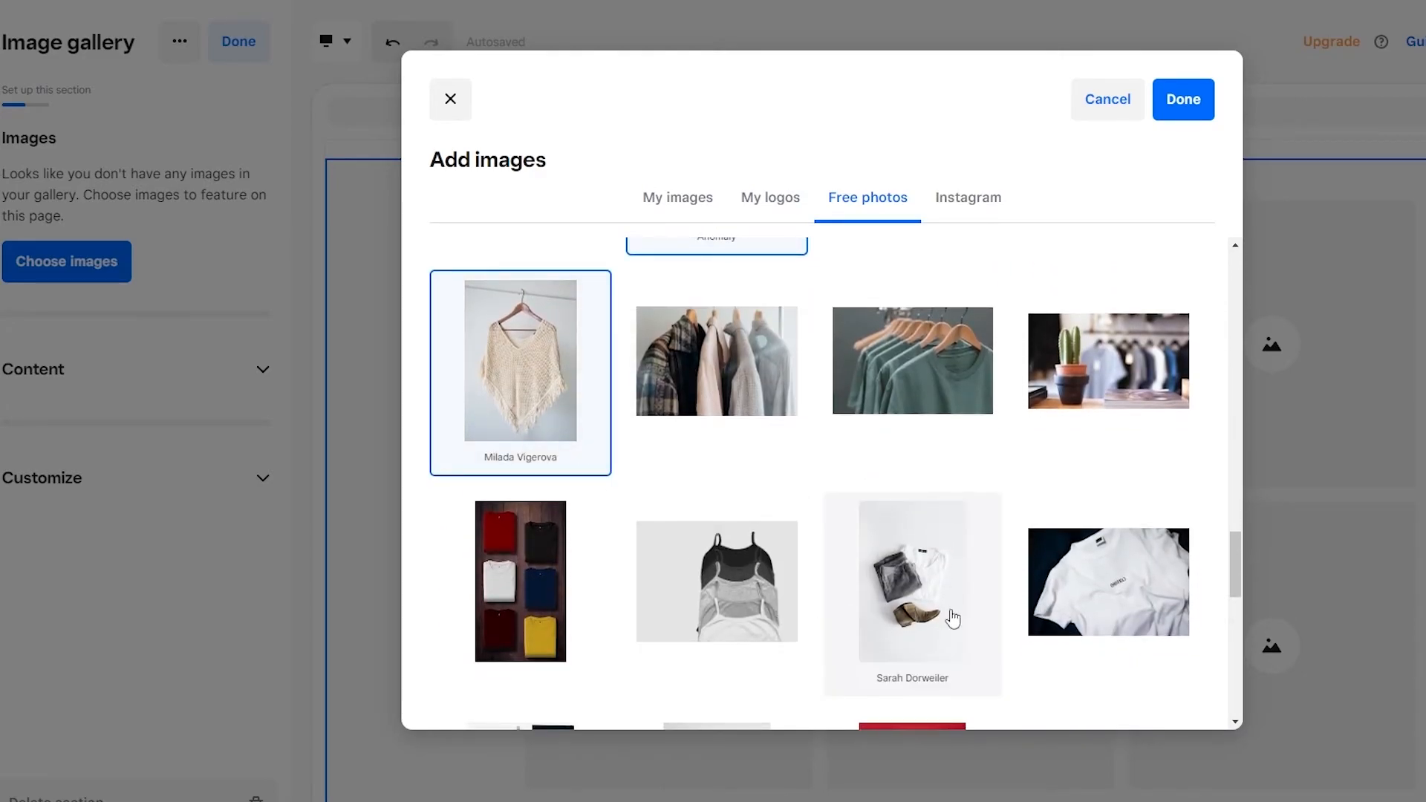
scroll(950, 617, down, 8)
click(520, 349)
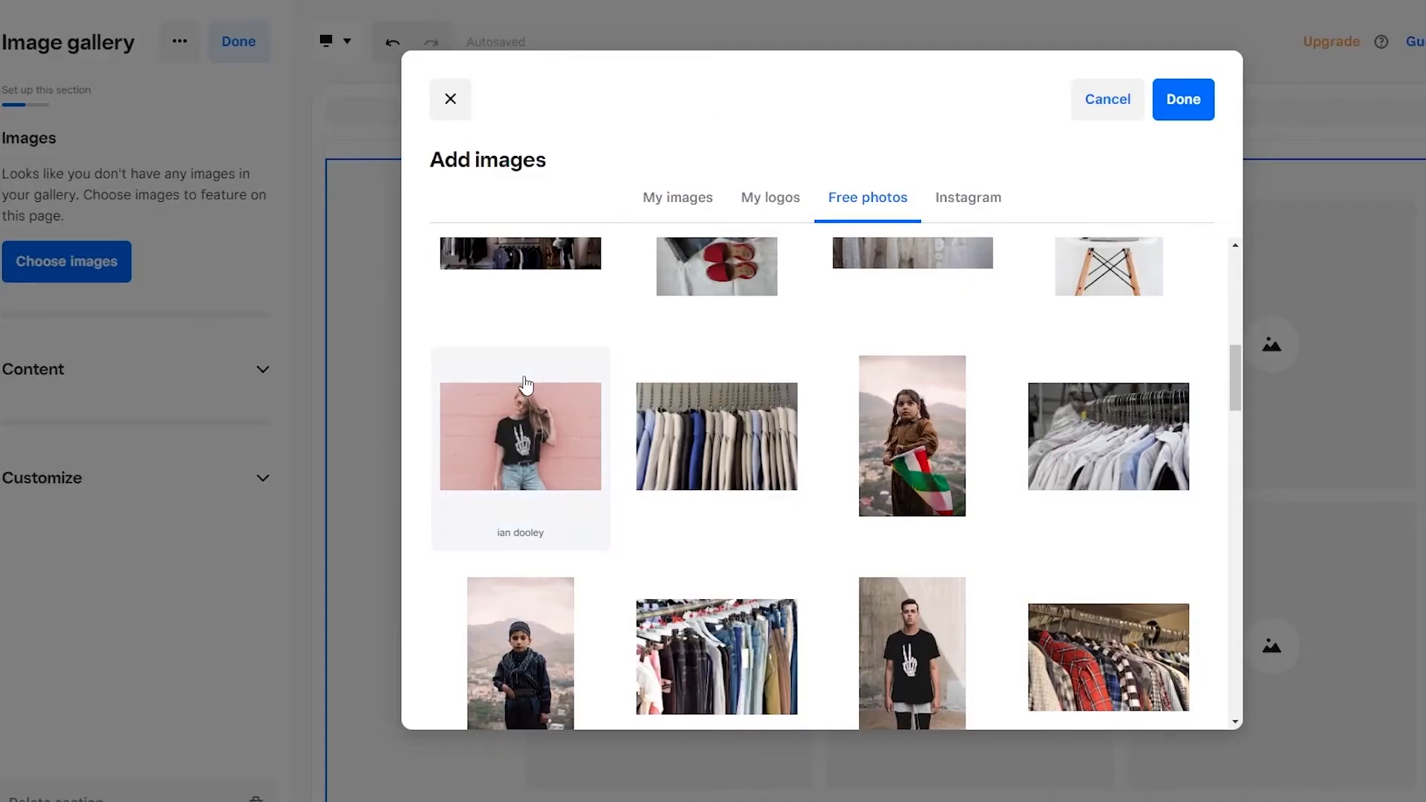
Step: Browse further through the free clothing photos and select the orange bomber jacket held on a hanger
scroll(821, 430, down, 10)
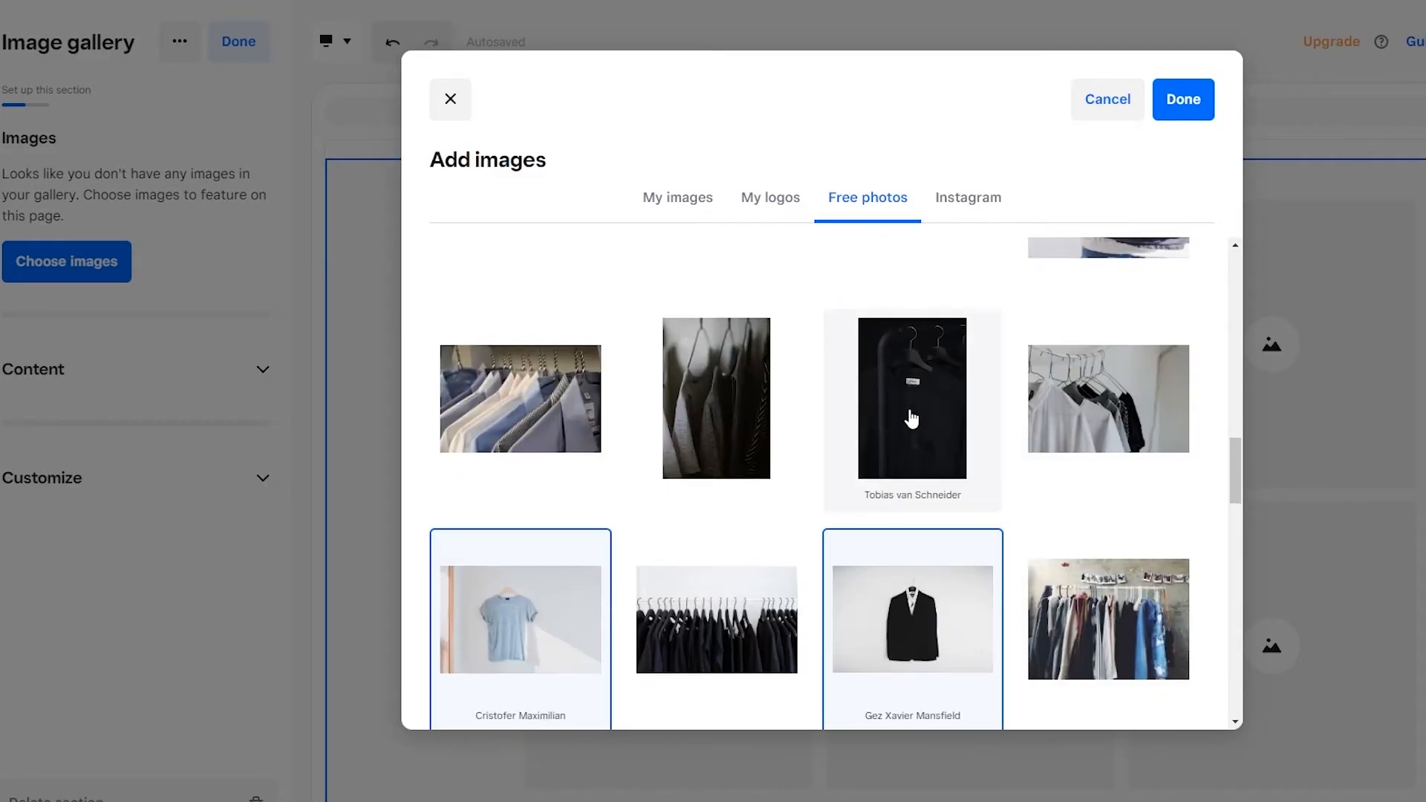
scroll(950, 527, down, 2)
scroll(742, 494, down, 3)
scroll(661, 468, down, 3)
scroll(613, 469, down, 6)
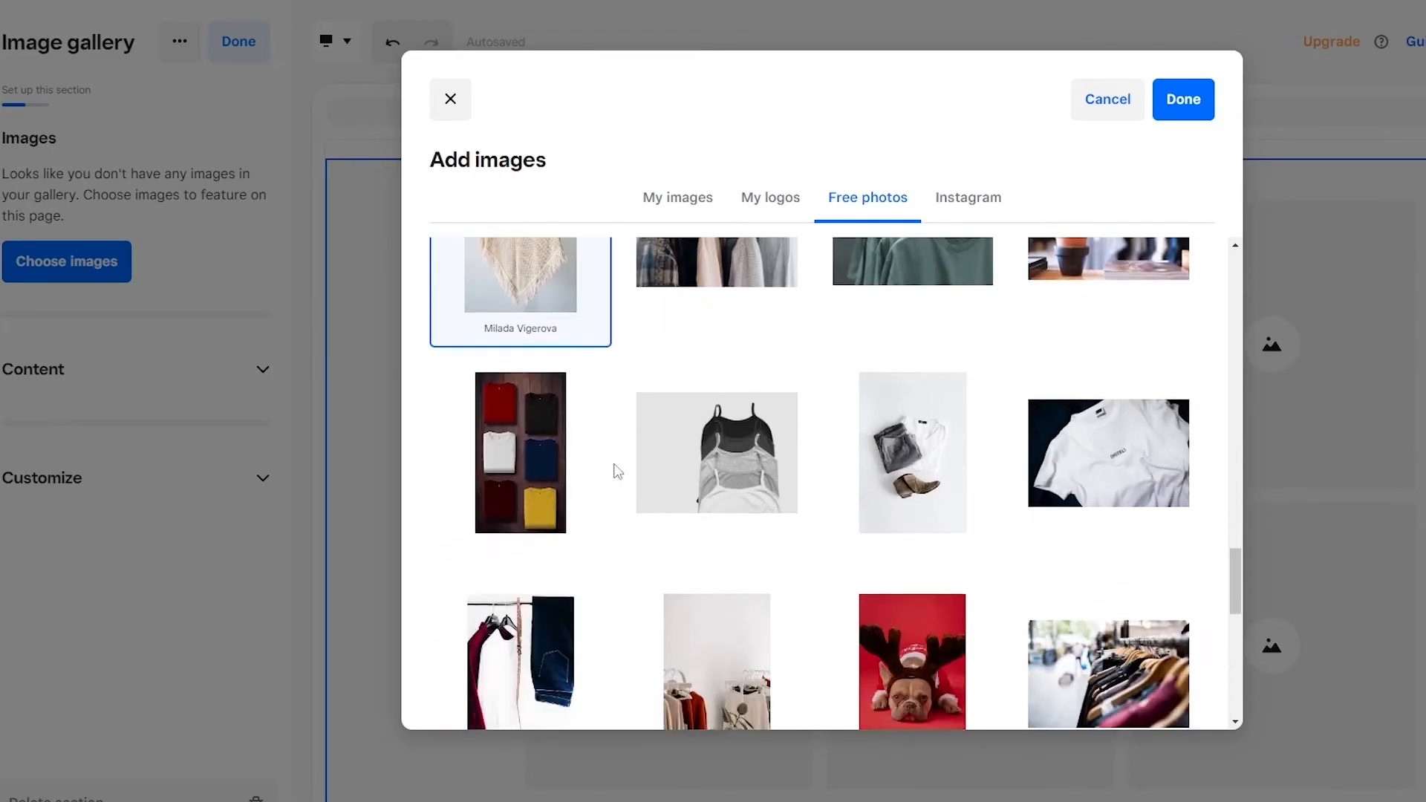
scroll(605, 464, down, 5)
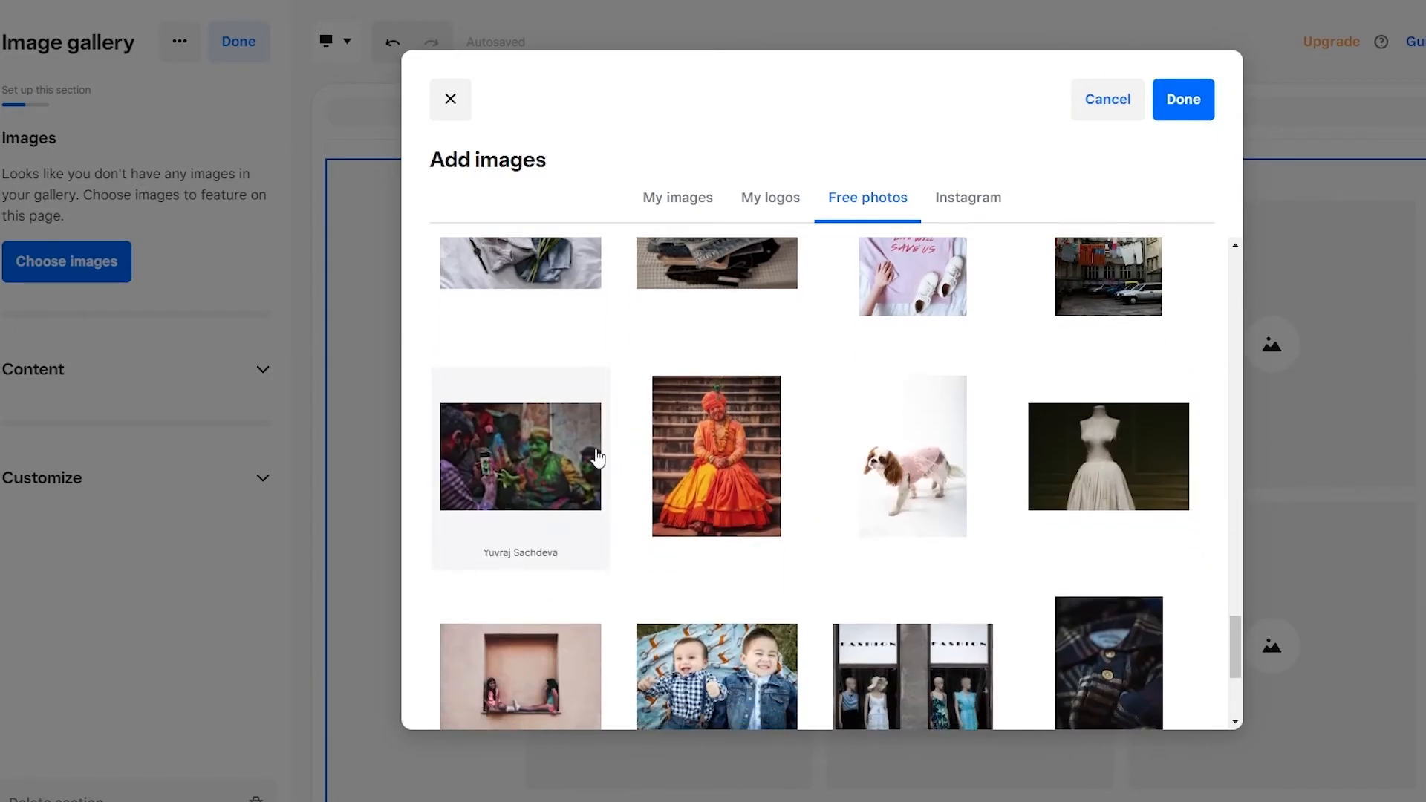
scroll(668, 475, up, 2)
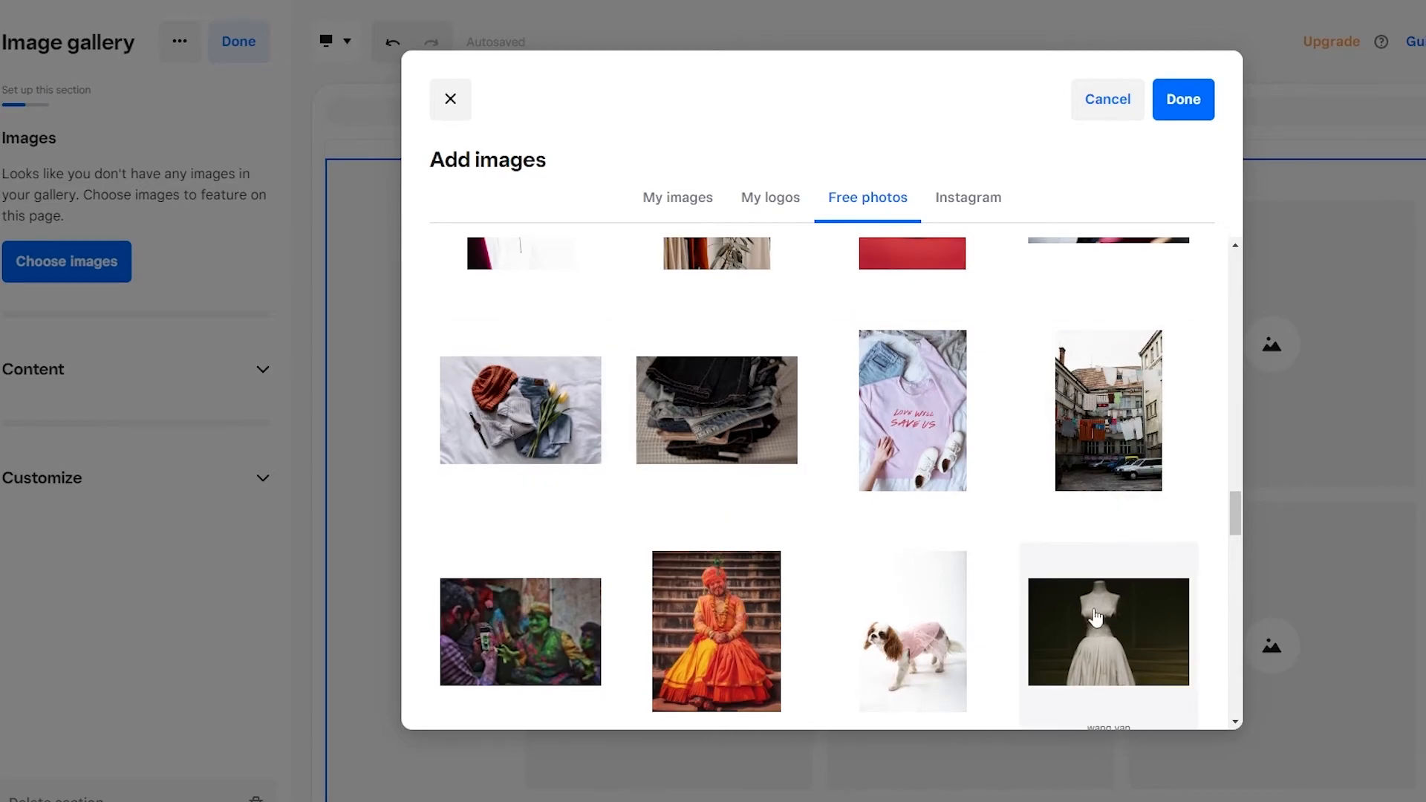
scroll(698, 518, down, 10)
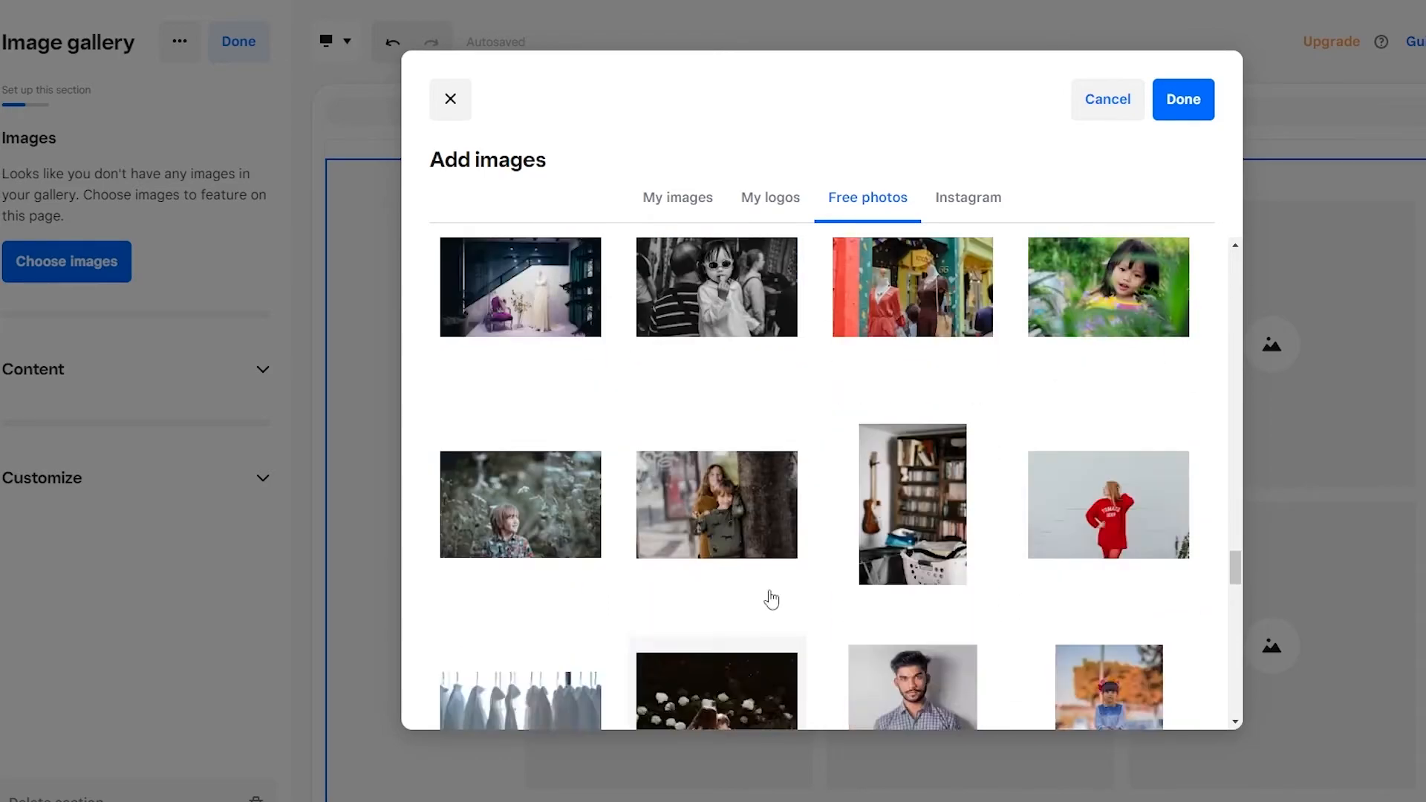
scroll(764, 607, down, 15)
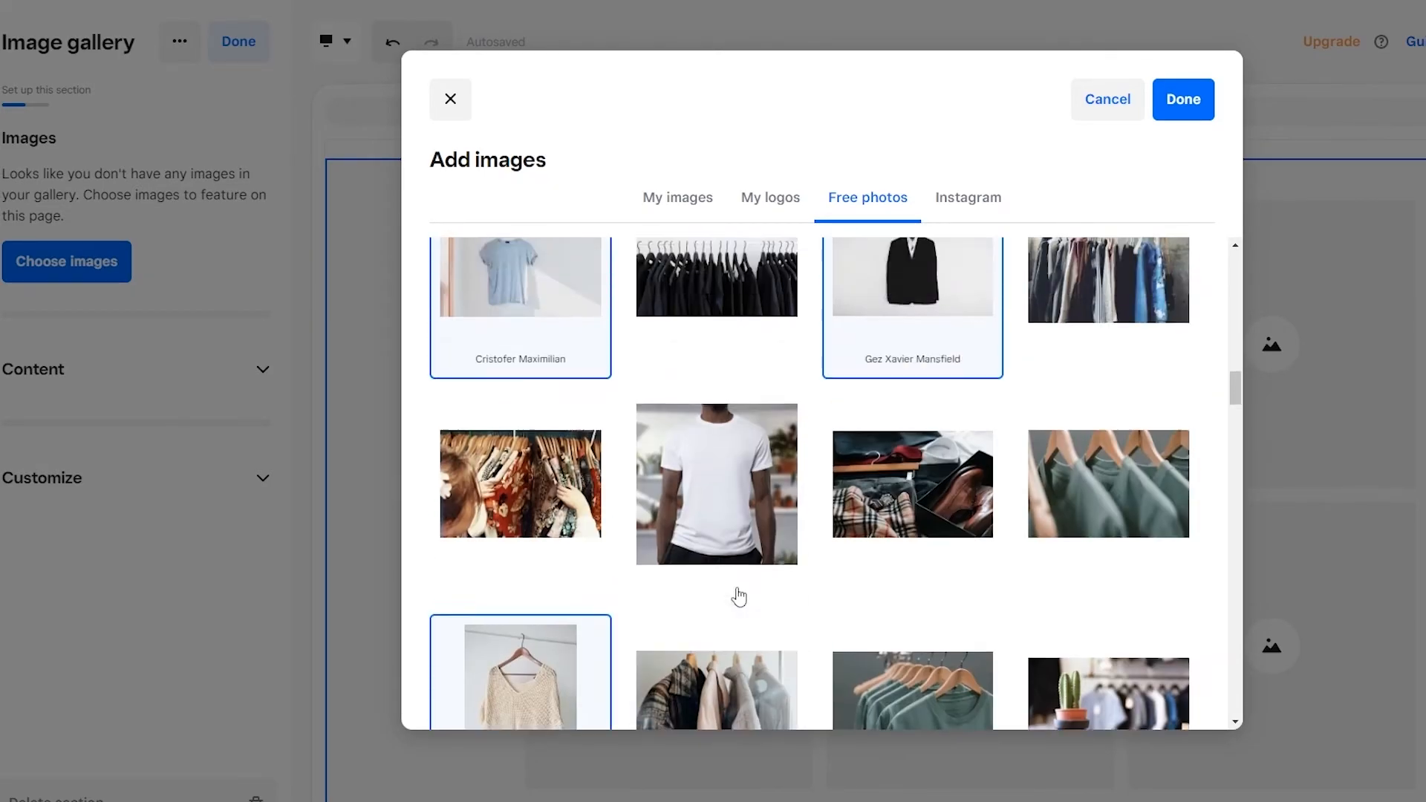
scroll(721, 610, down, 6)
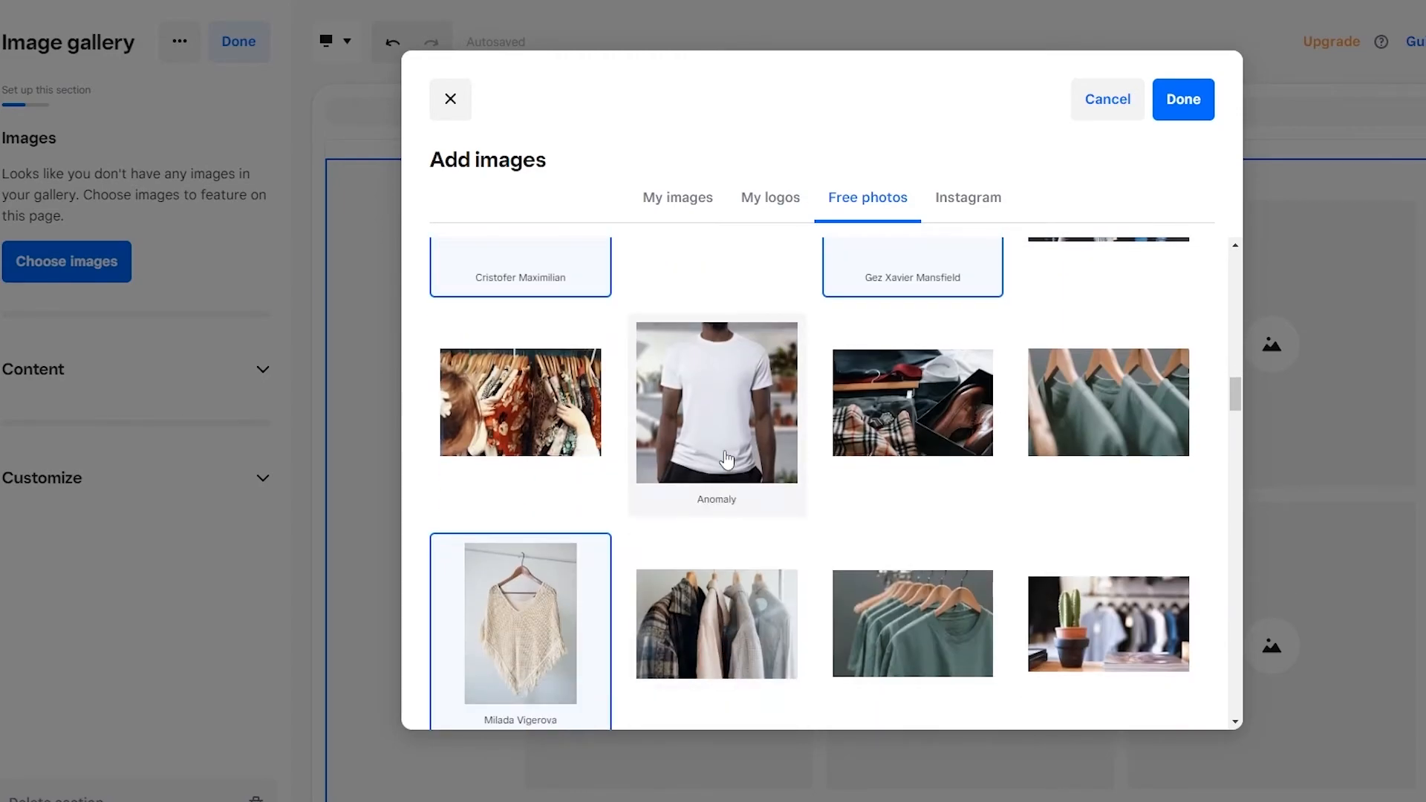
scroll(726, 460, down, 10)
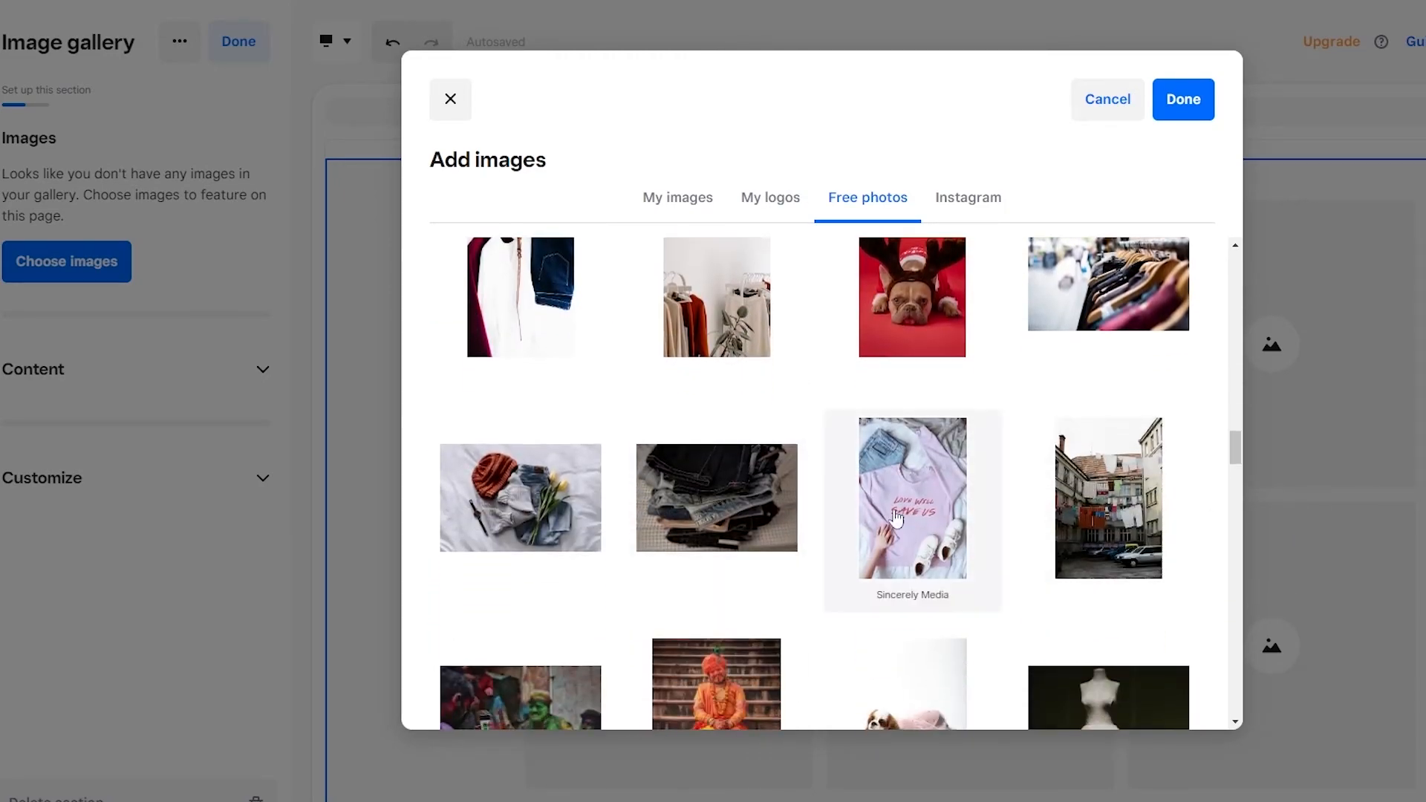
scroll(630, 541, down, 8)
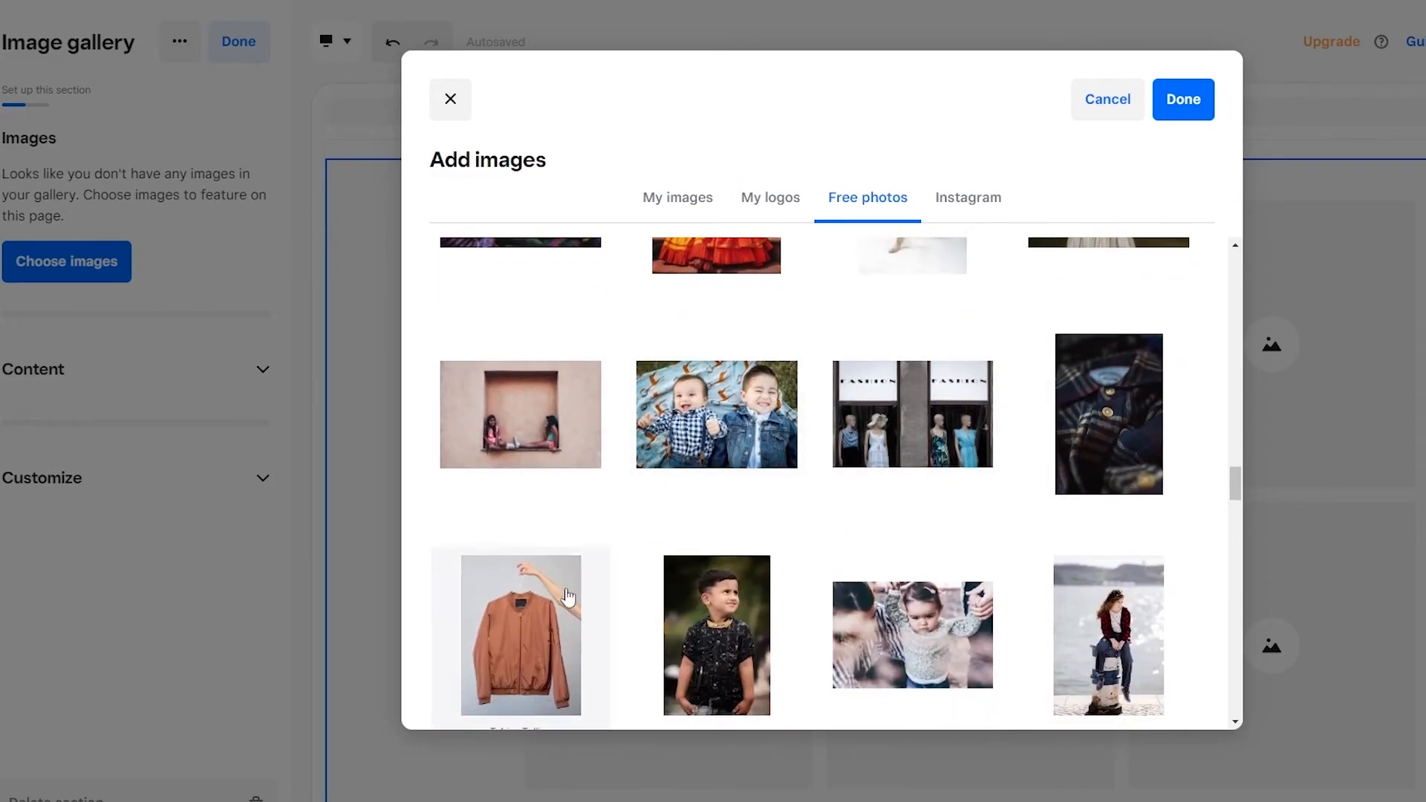
scroll(779, 473, down, 5)
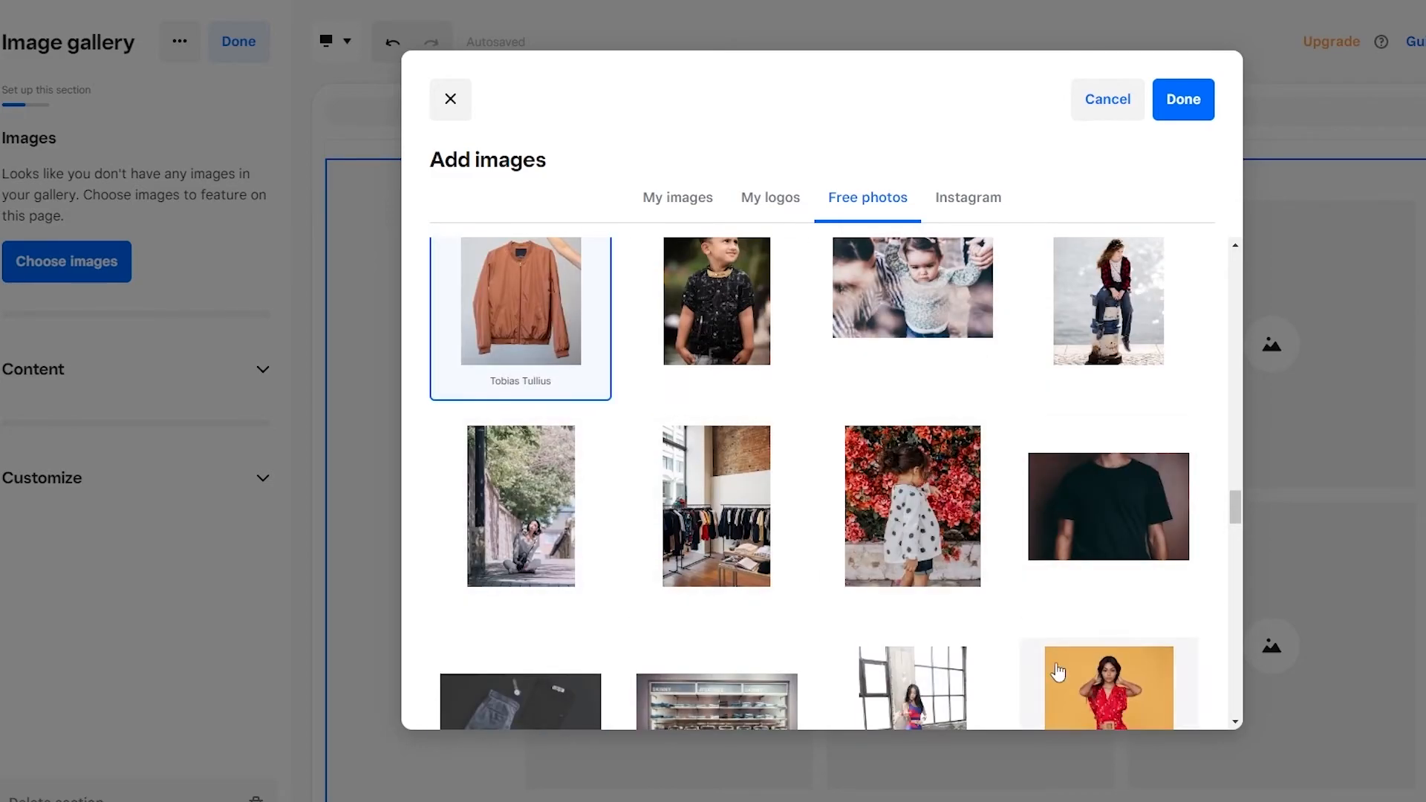
Step: Browse further through the free clothing photos and select the woman in the red sweater for the gallery
scroll(1079, 666, down, 3)
scroll(1107, 475, down, 3)
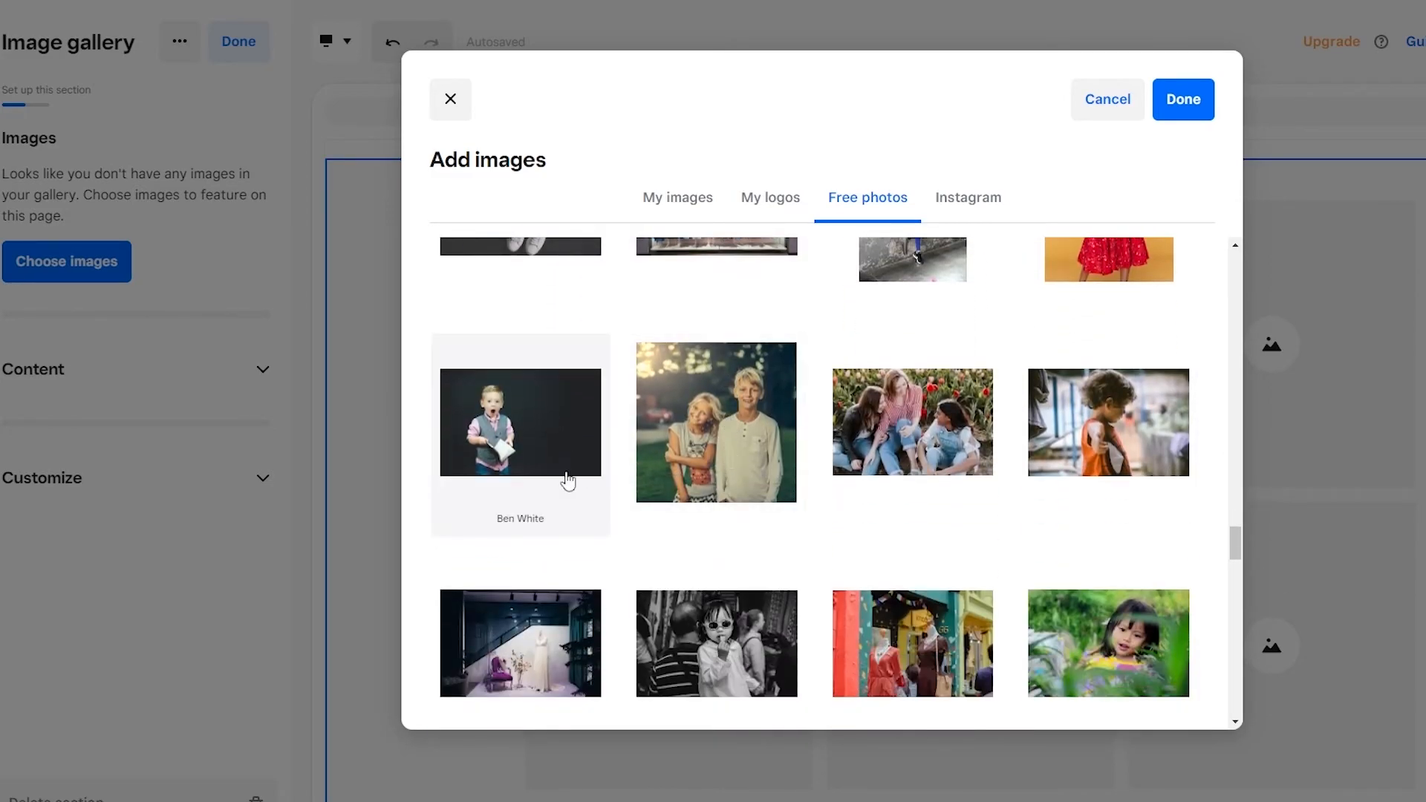
scroll(567, 467, down, 3)
click(1098, 512)
Step: Select the free photos of the blue denim jacket and the black sleeveless top, and add all chosen photos to the gallery
scroll(783, 548, down, 6)
scroll(788, 547, down, 5)
scroll(1019, 577, down, 6)
scroll(1019, 574, down, 2)
click(756, 478)
scroll(1038, 477, down, 4)
click(1125, 439)
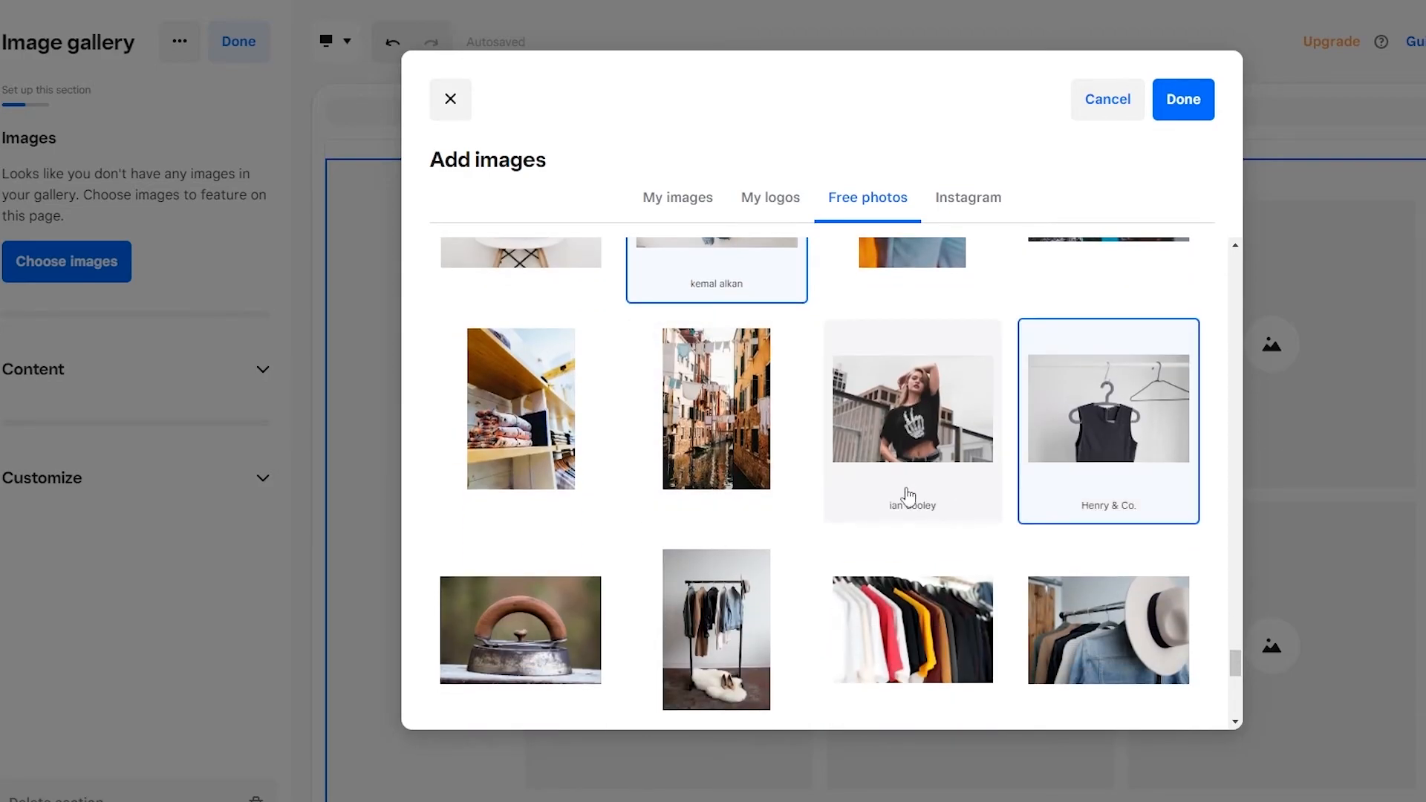
scroll(926, 490, down, 4)
click(1208, 104)
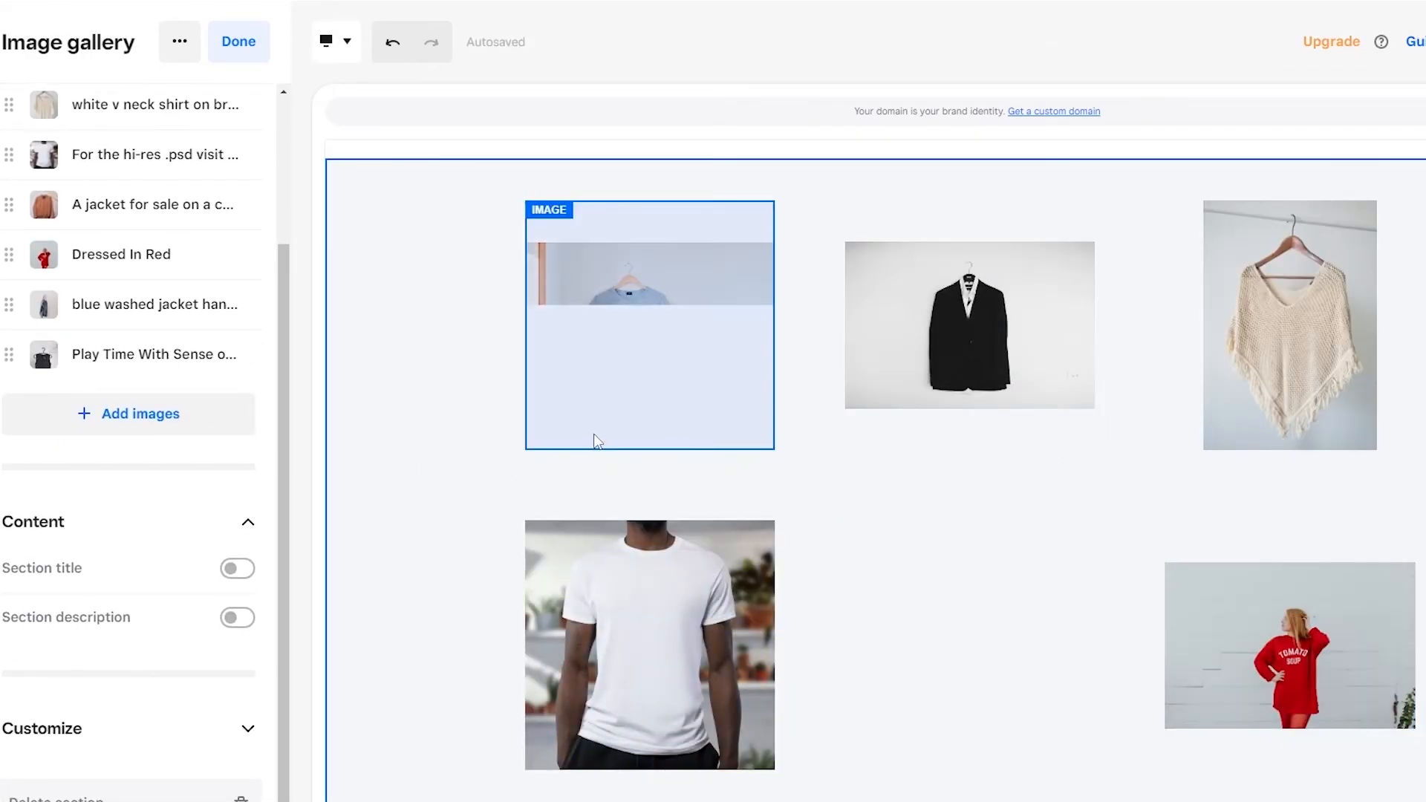
Step: Add one more free clothing photo, the grayscale picture of hanging camisole tops, to the image gallery
scroll(1105, 616, down, 3)
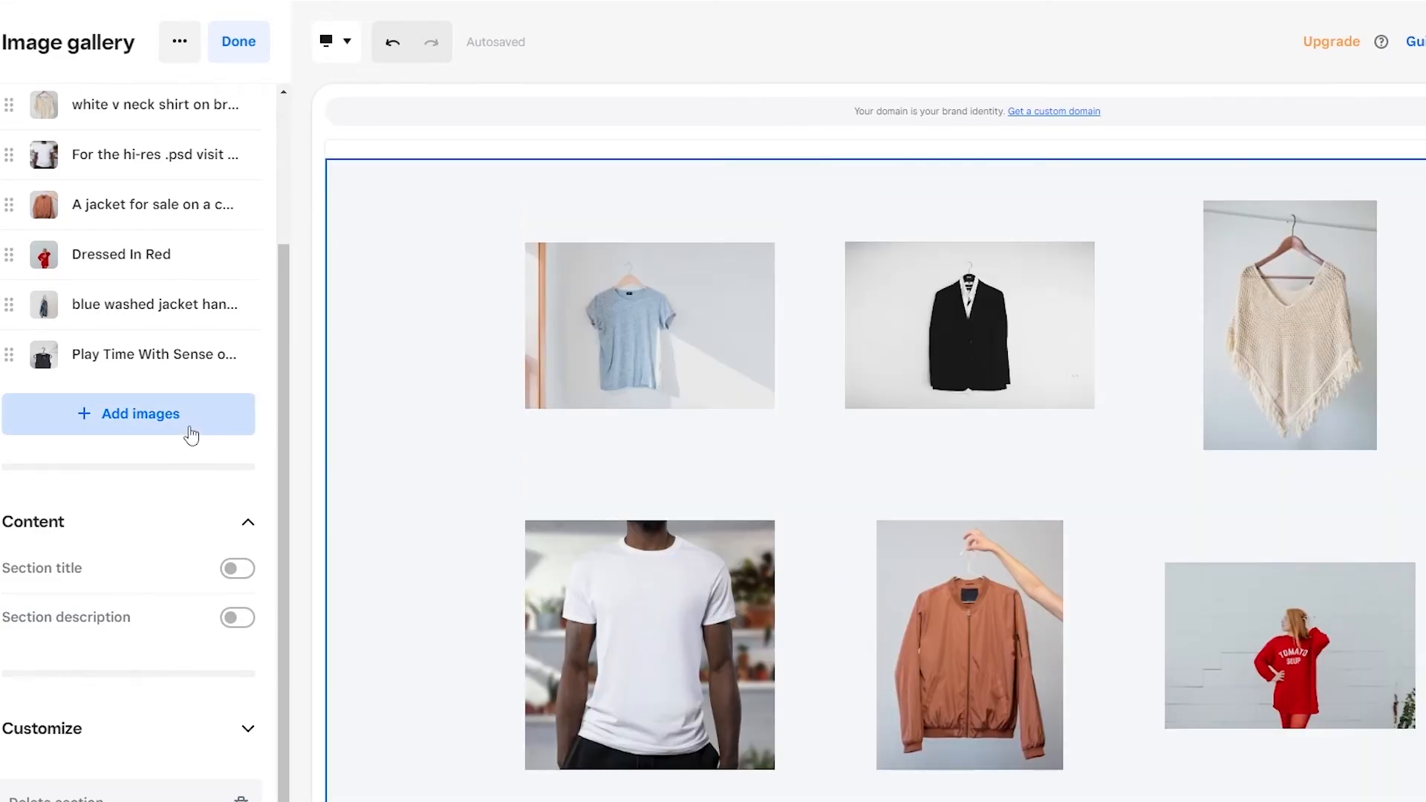
click(191, 435)
scroll(792, 550, down, 10)
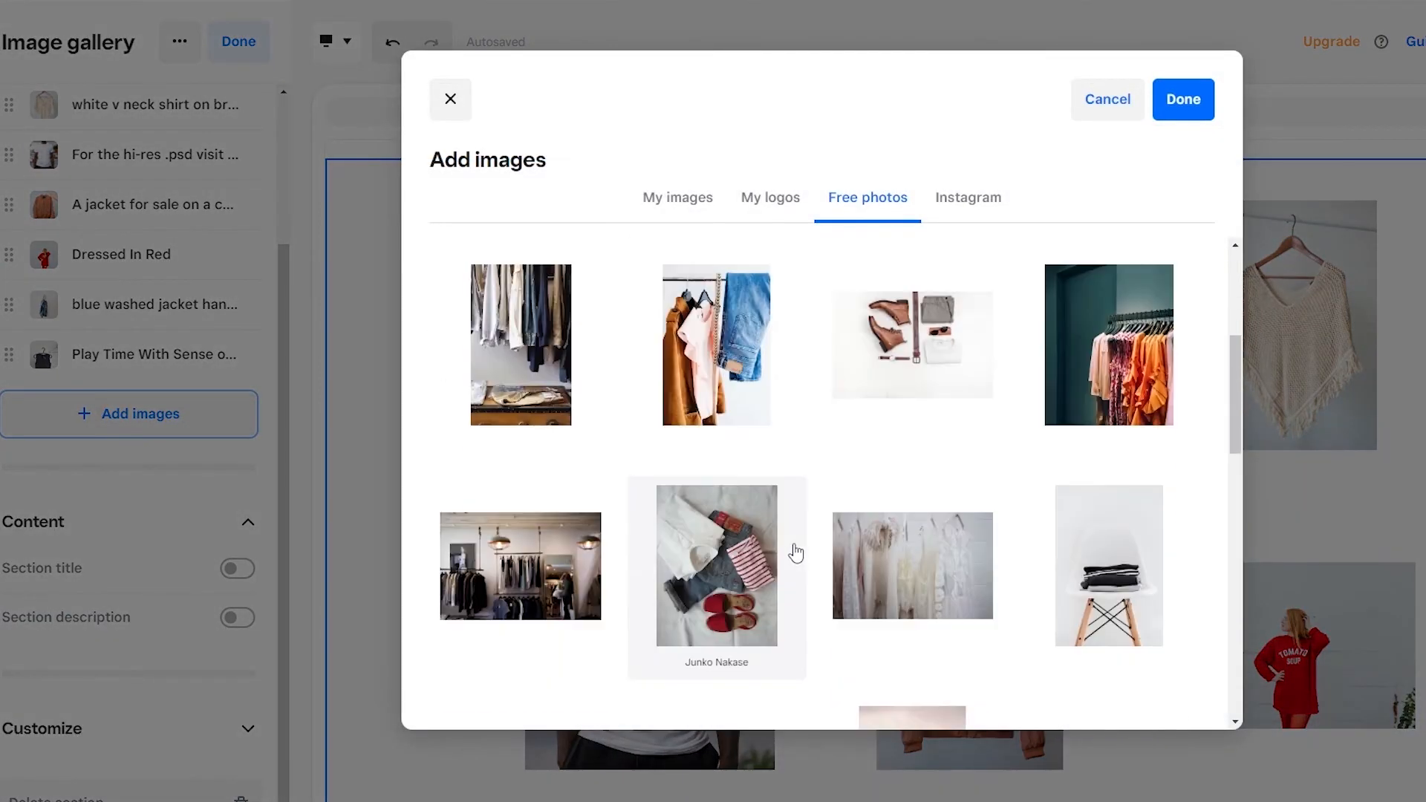
scroll(799, 560, down, 15)
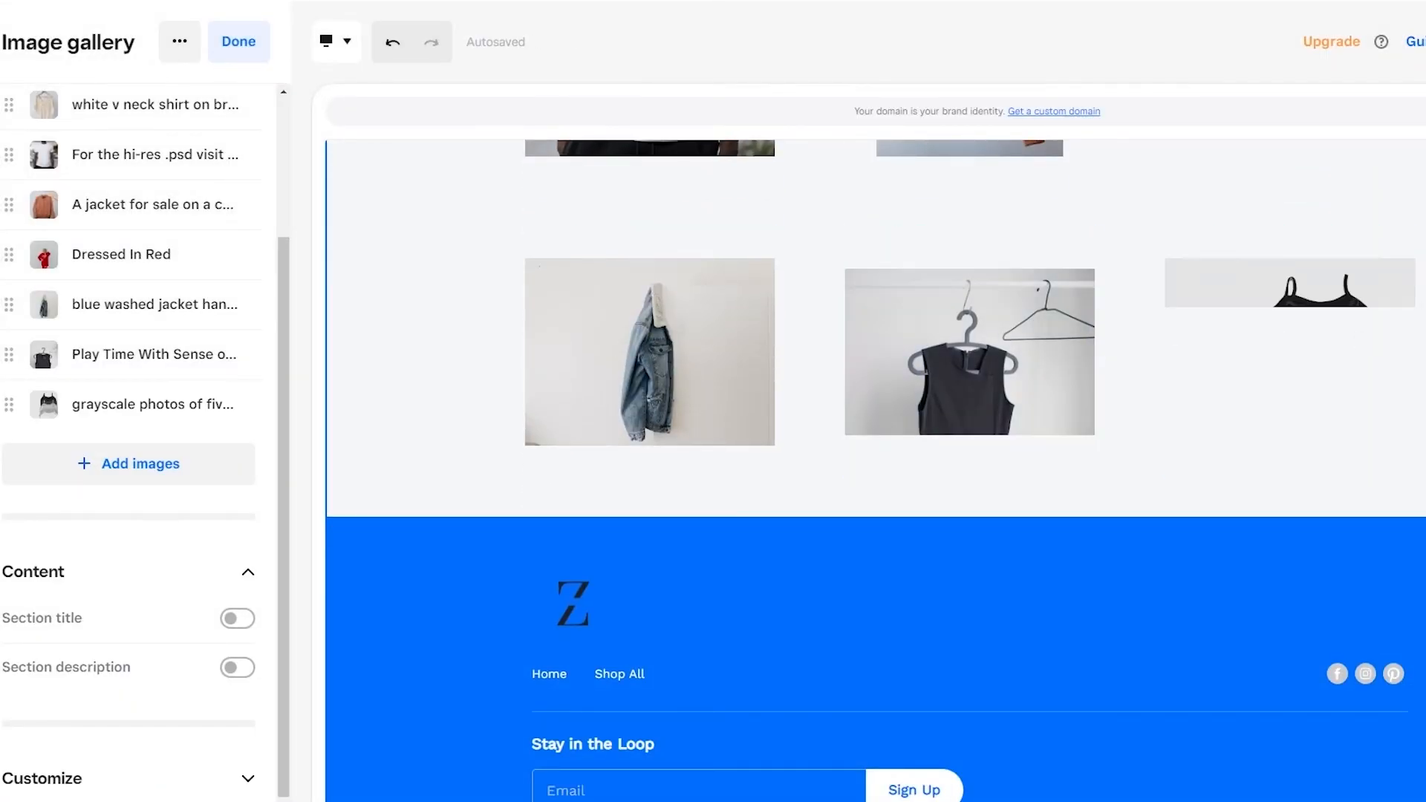
Step: Delete the Email newsletter section between the main banner and the image gallery
scroll(1420, 517, up, 5)
scroll(1374, 475, up, 5)
scroll(1374, 475, down, 9)
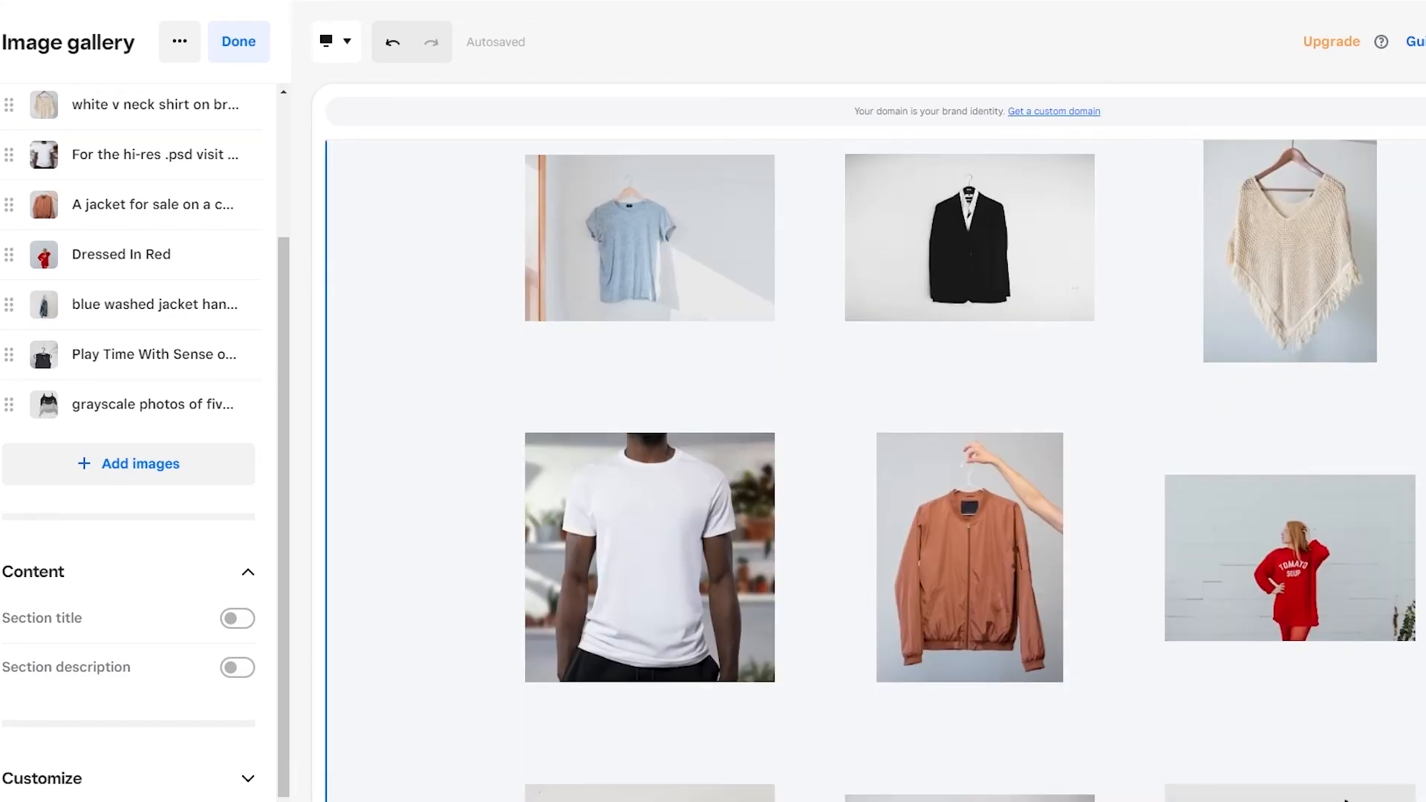
scroll(1347, 458, up, 4)
scroll(875, 328, up, 7)
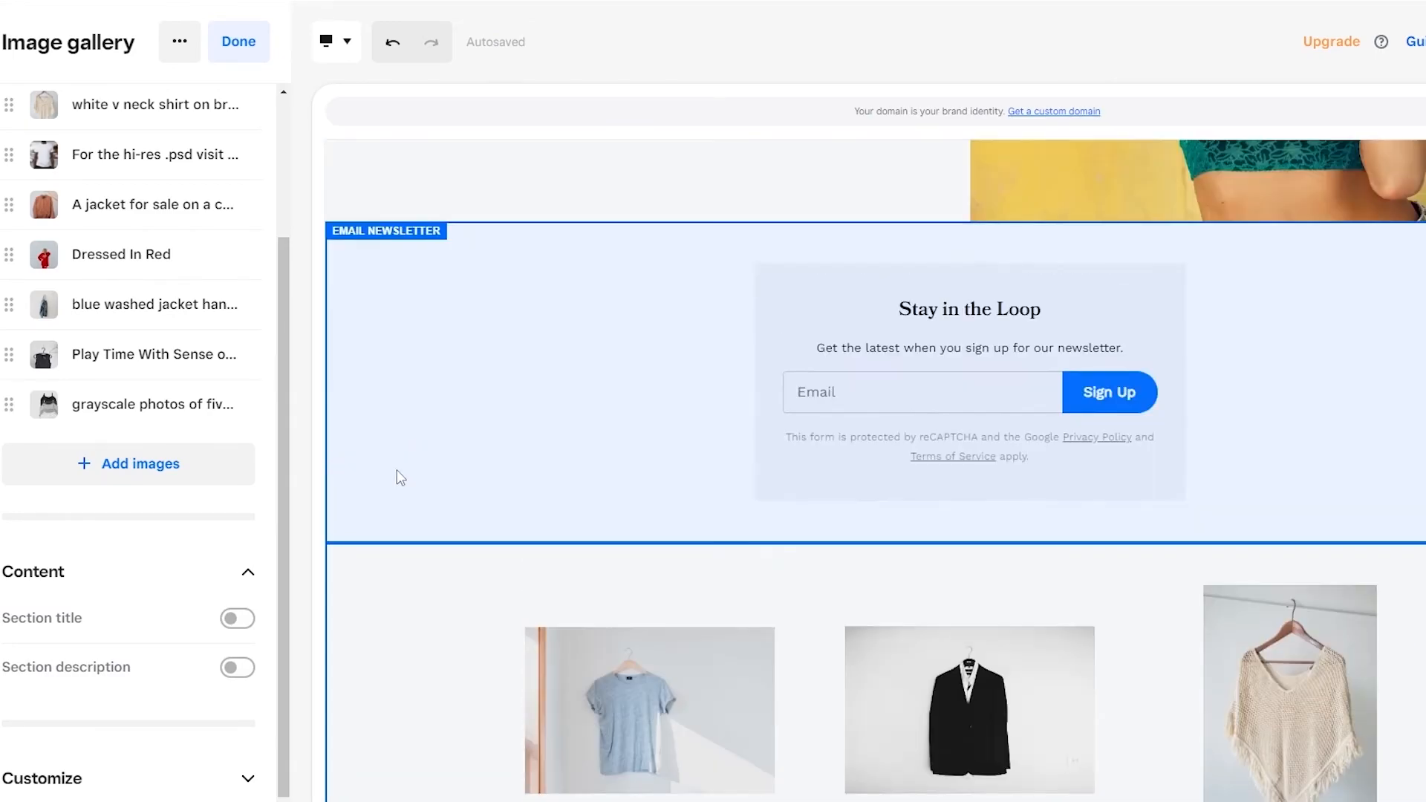
click(511, 392)
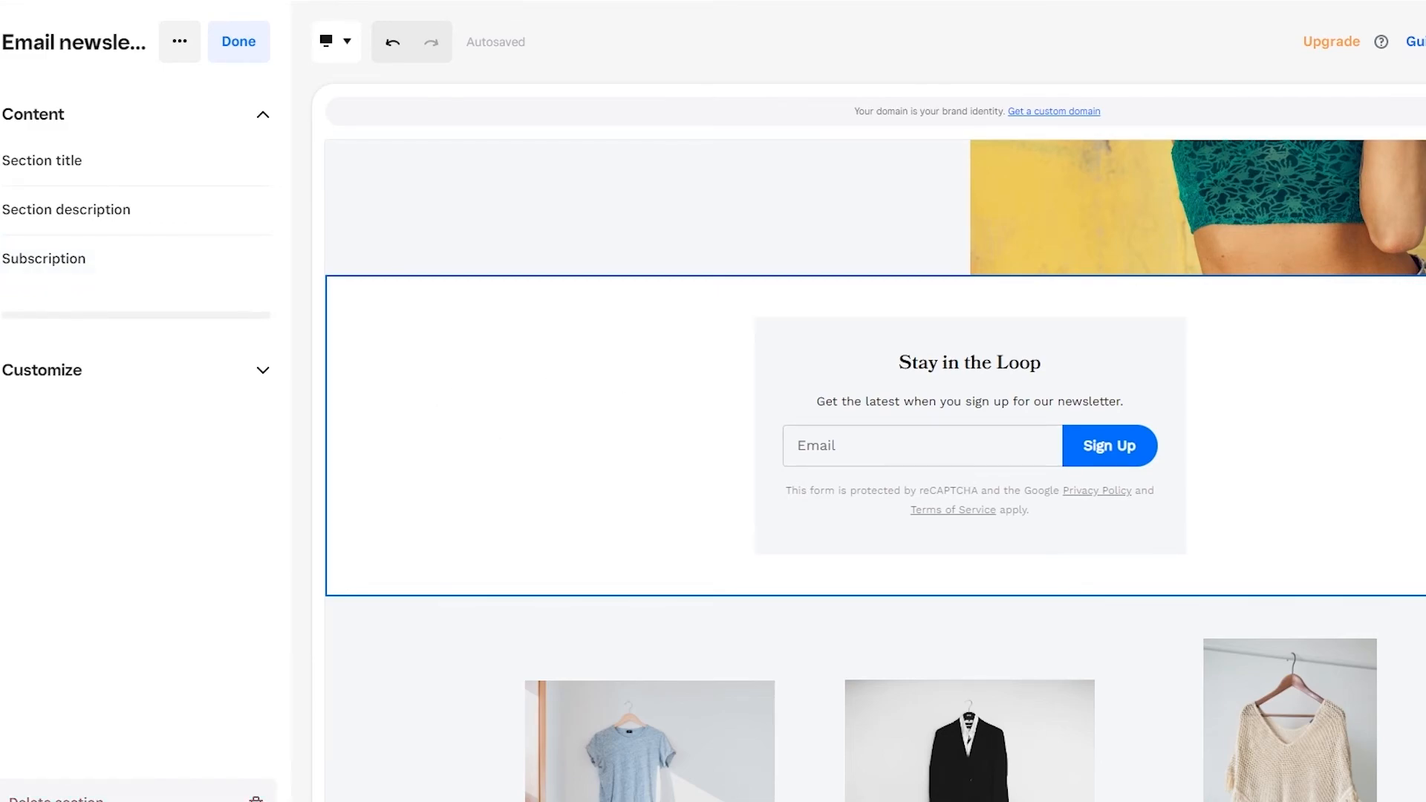
click(81, 800)
click(241, 799)
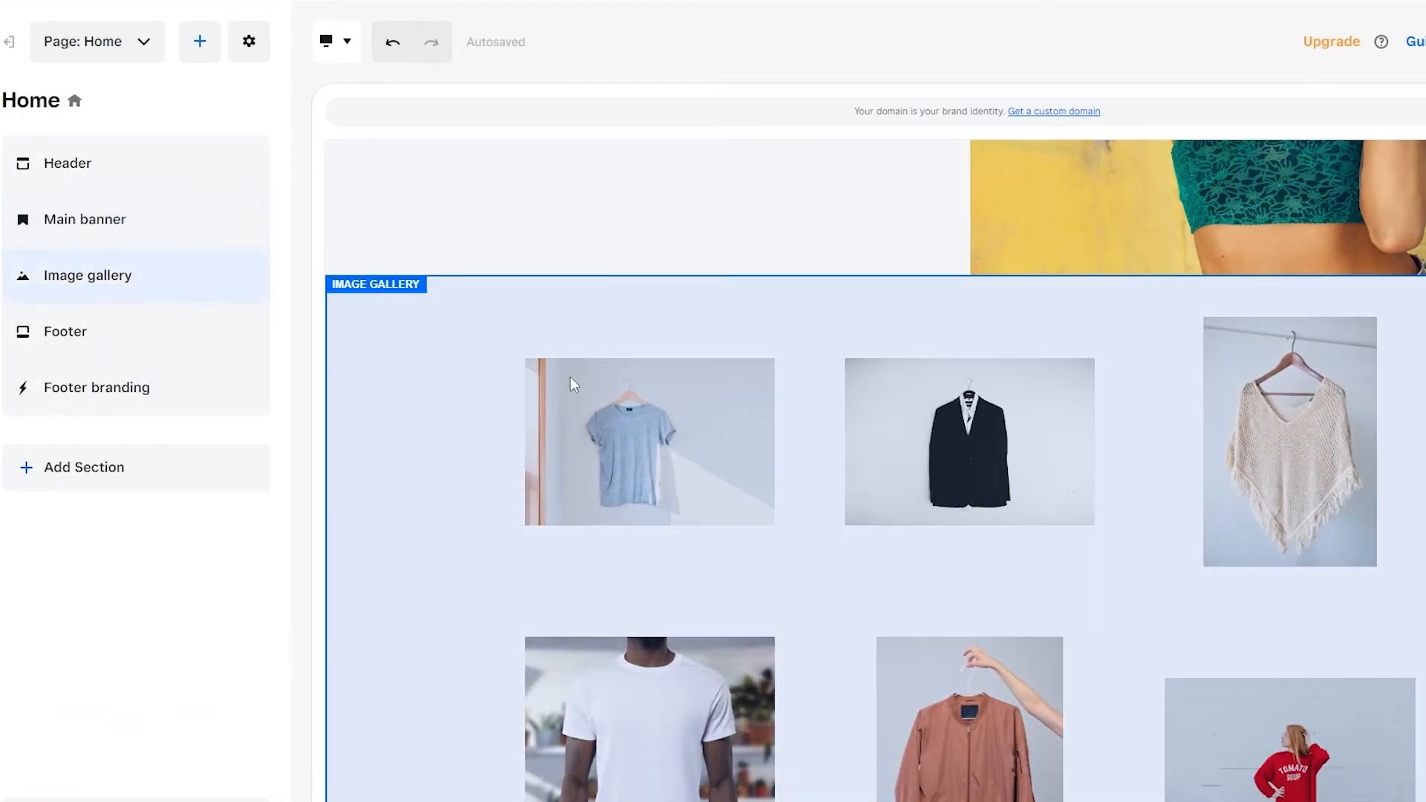
Step: Check the finished Home page, publish the site and view the Weebly subdomain option
scroll(528, 439, up, 5)
scroll(528, 439, down, 6)
scroll(529, 440, down, 6)
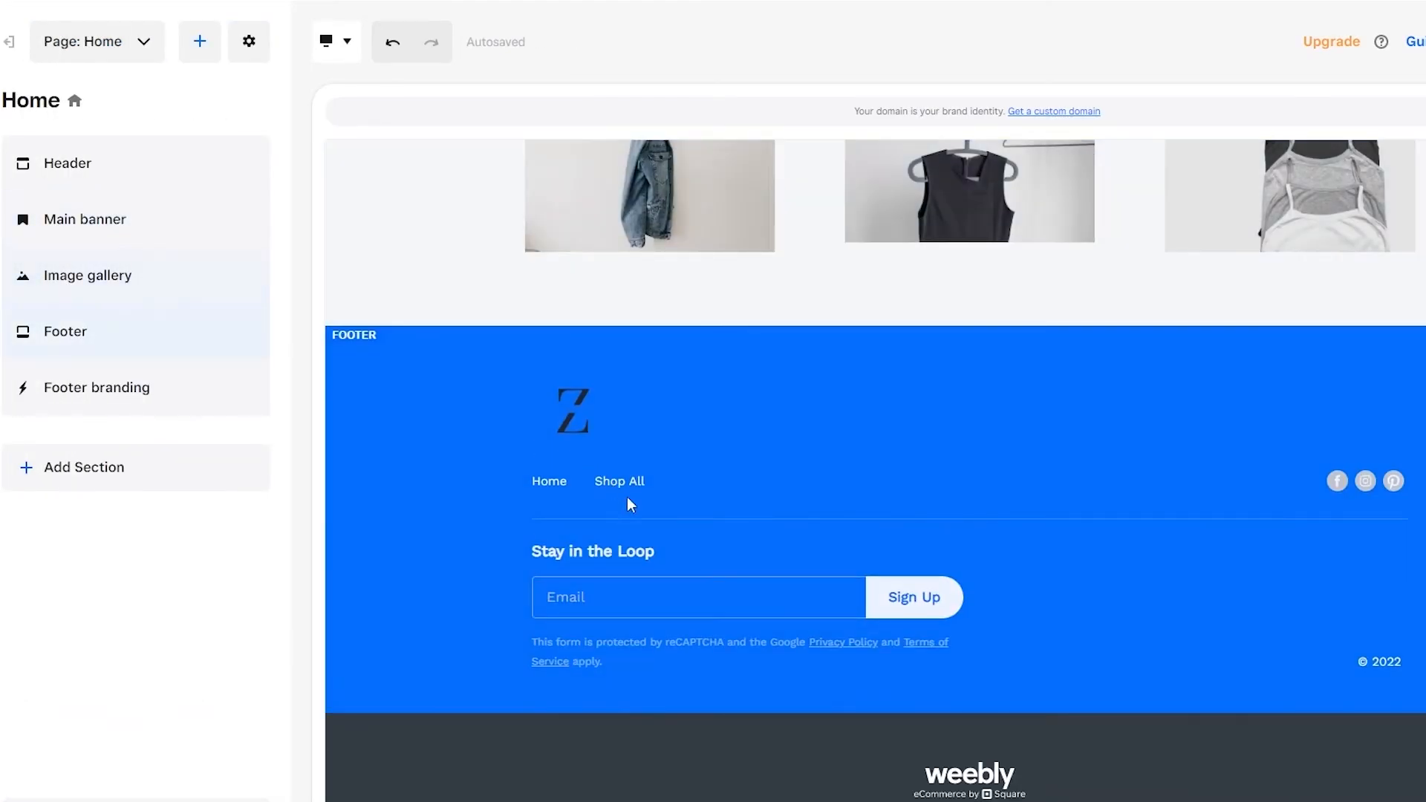
scroll(862, 491, up, 10)
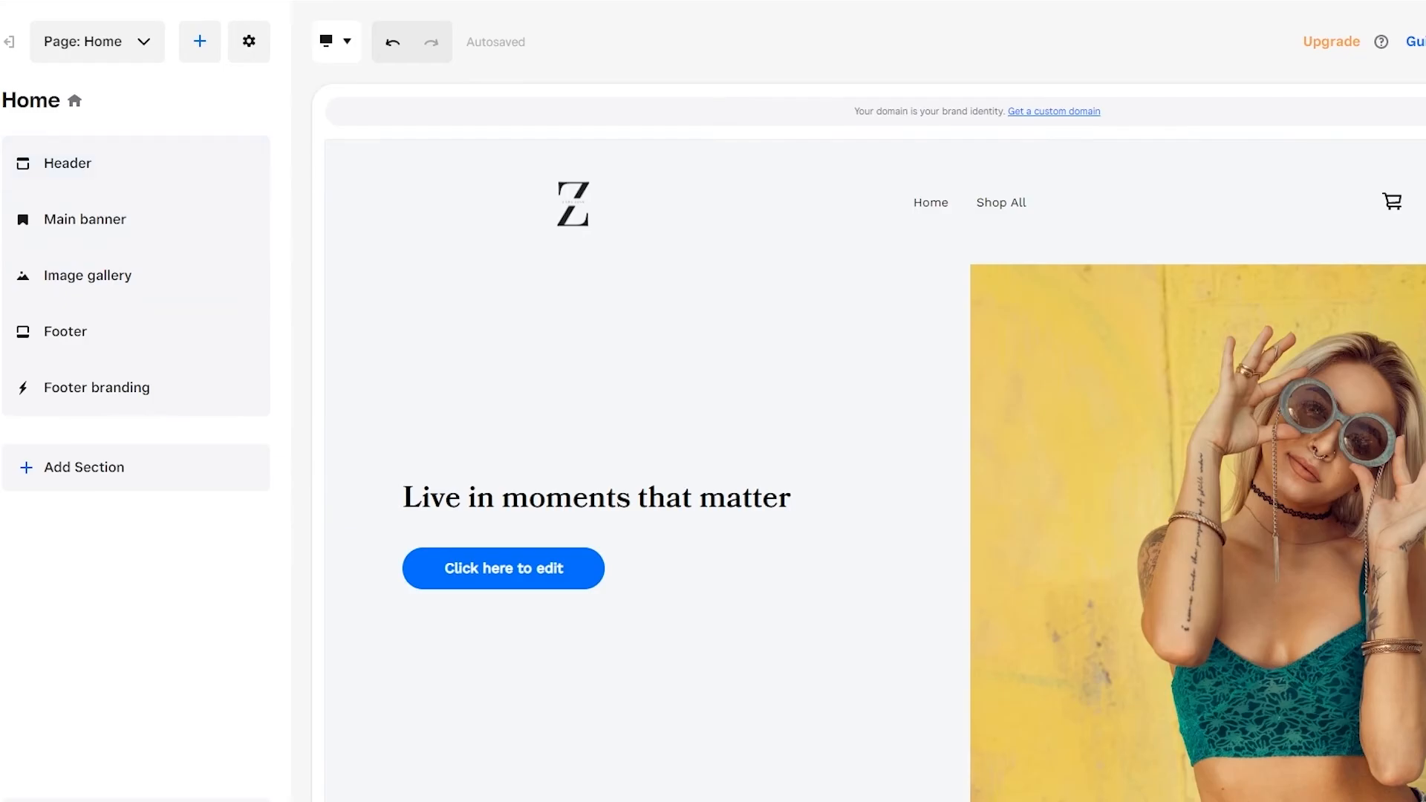
click(1366, 52)
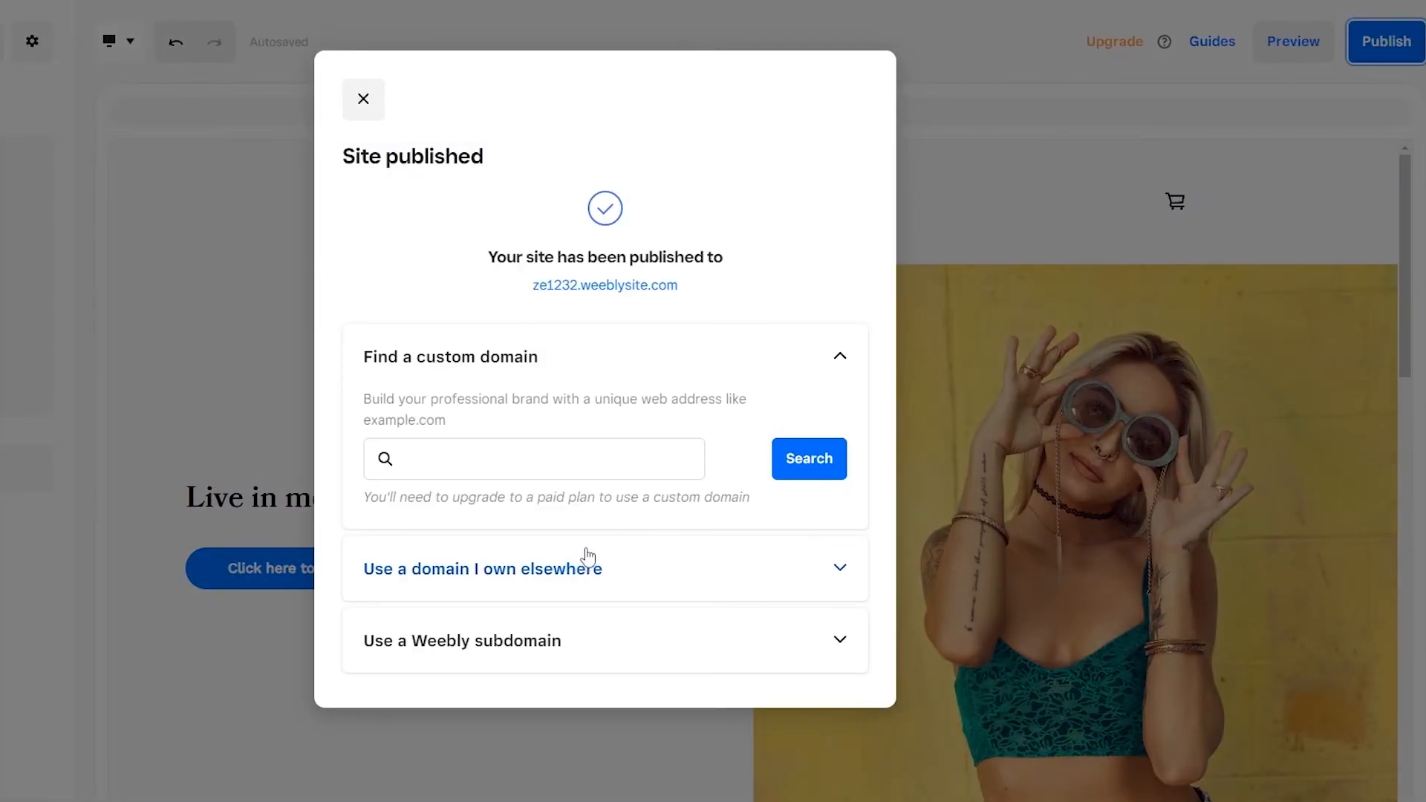
click(840, 641)
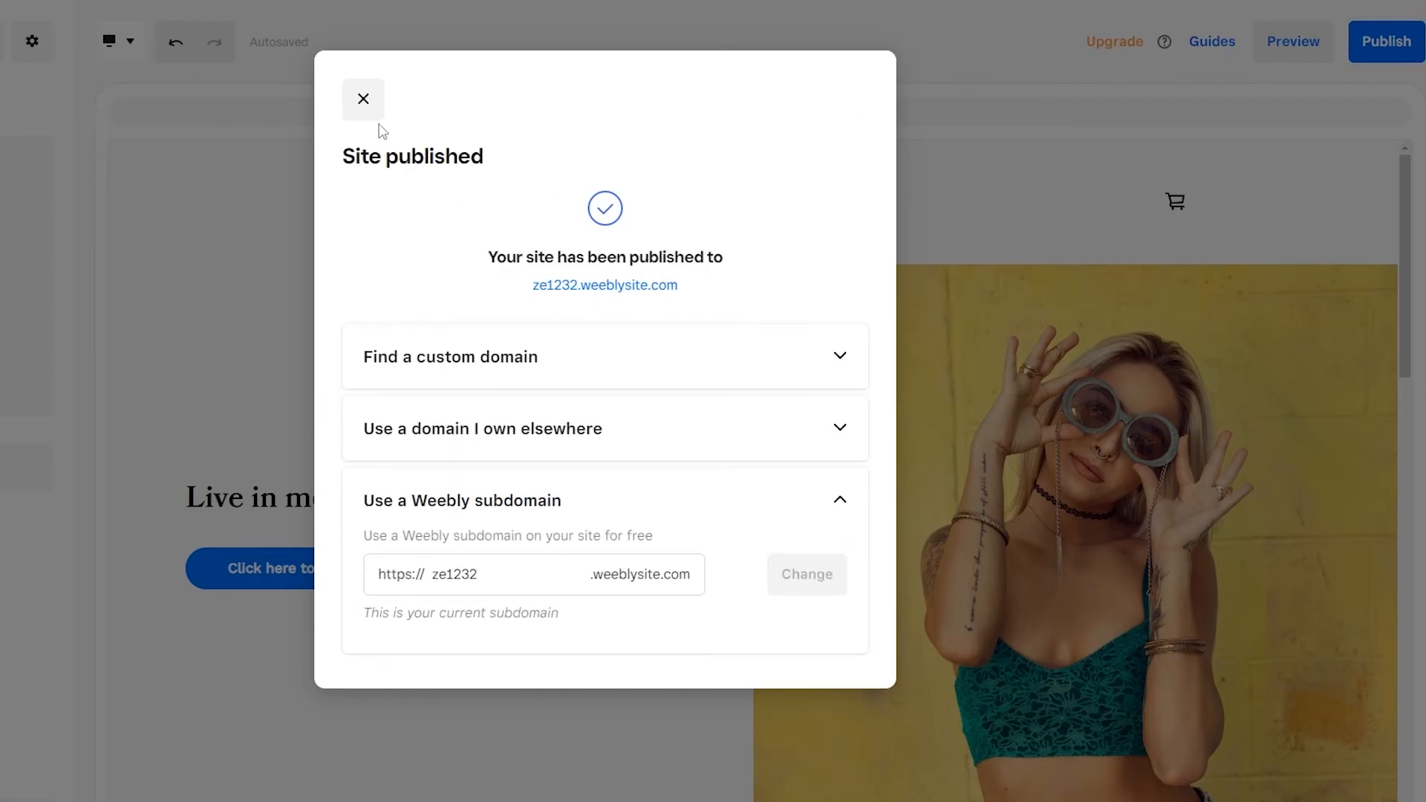
click(369, 106)
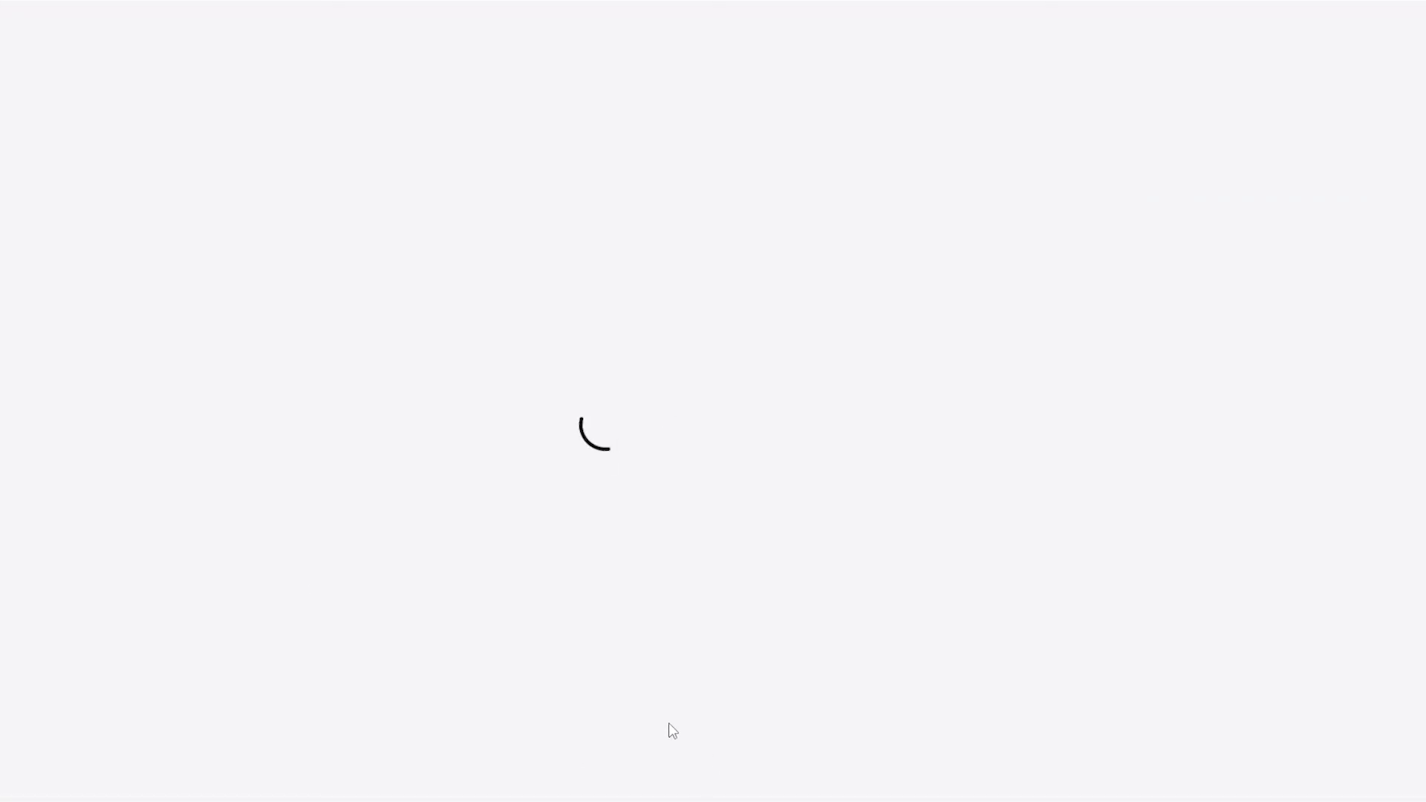
Step: Start creating a new store item from the setup guide's step for adding an item to sell
scroll(349, 368, down, 4)
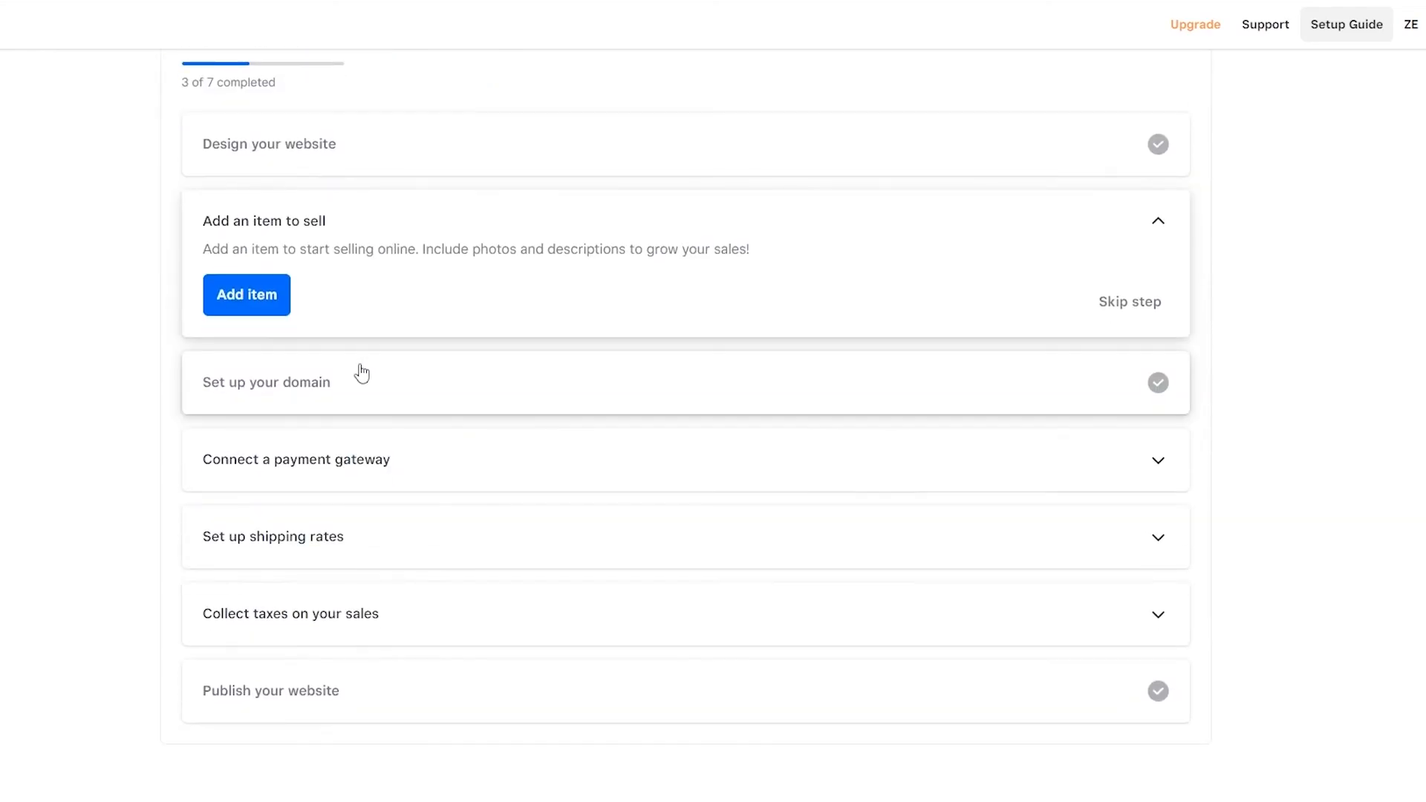
click(265, 303)
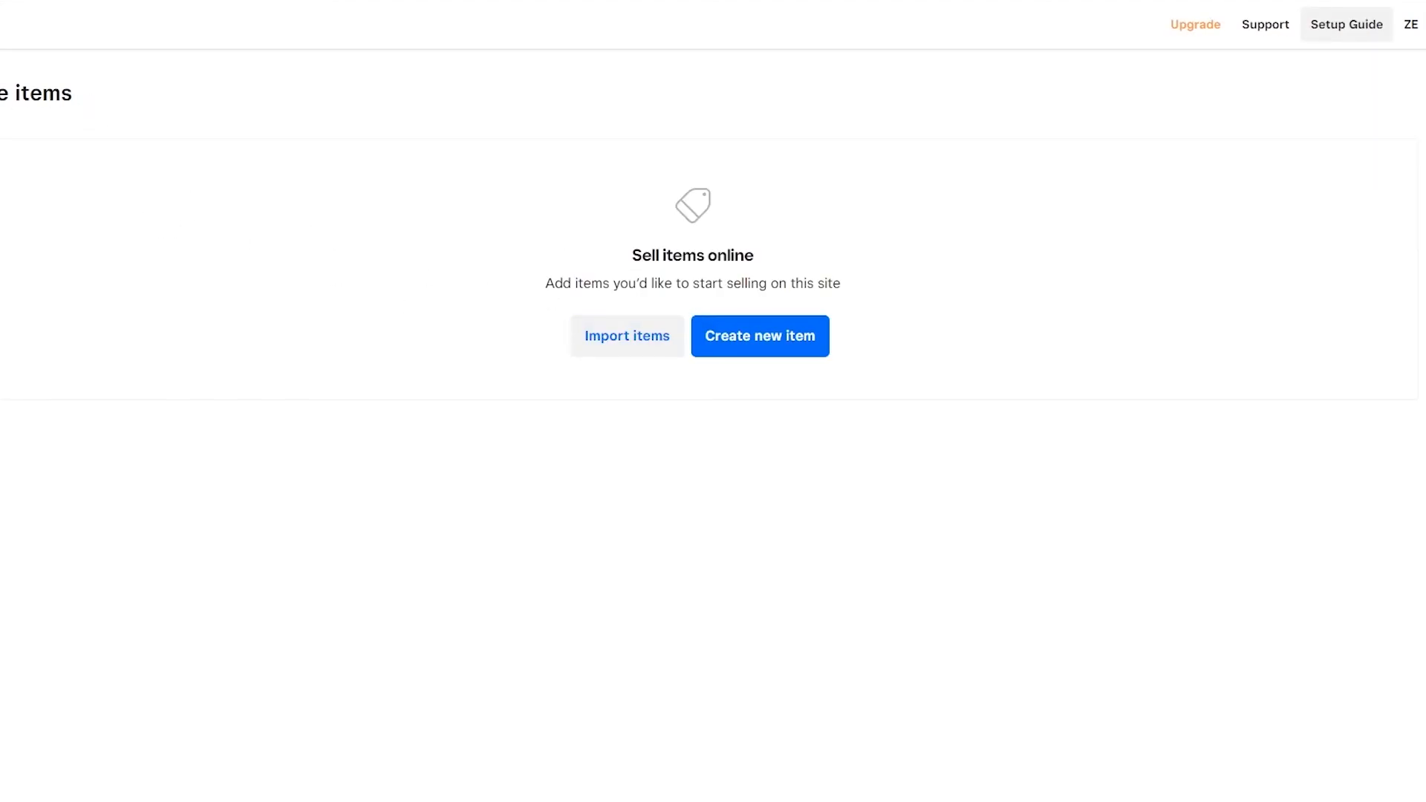
drag(0, 93, 165, 116)
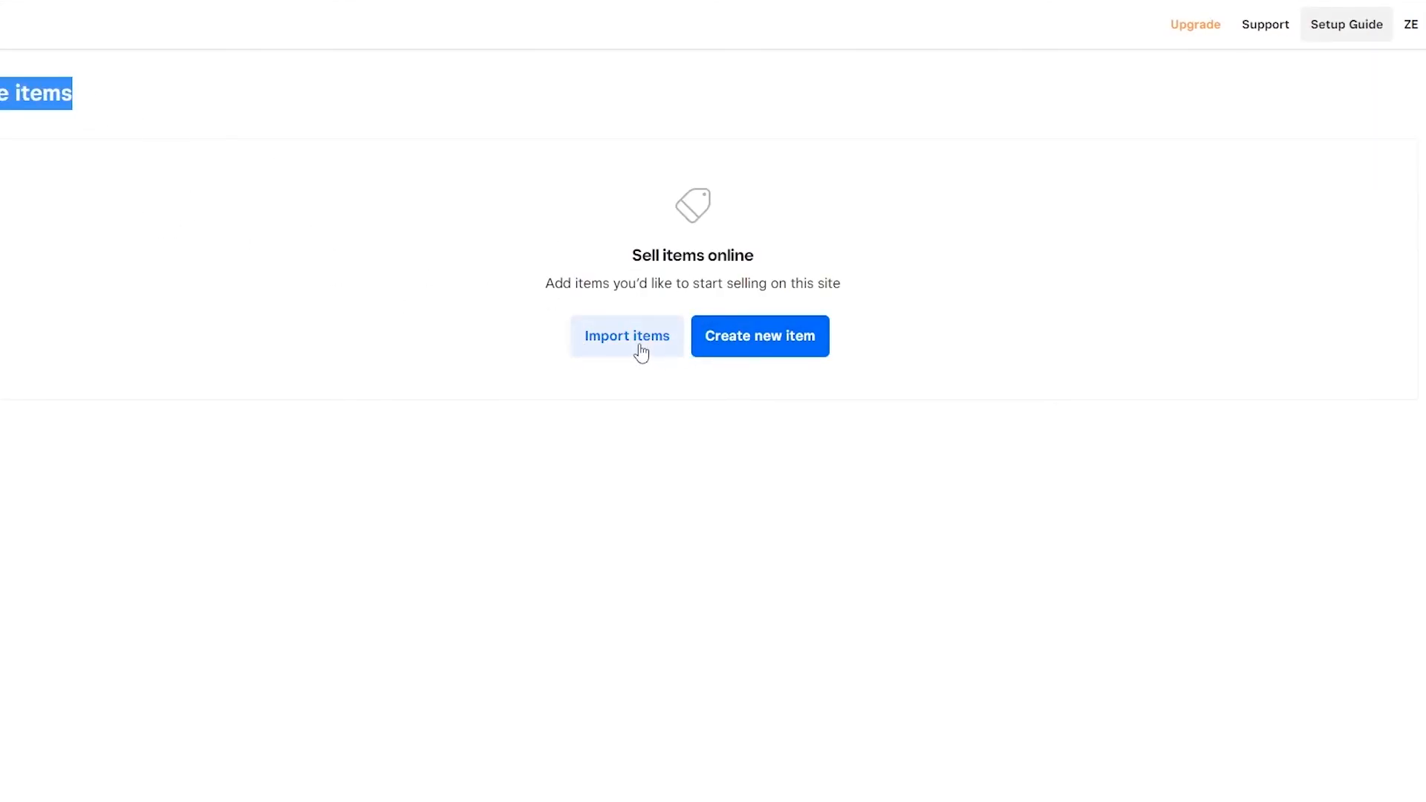
click(801, 347)
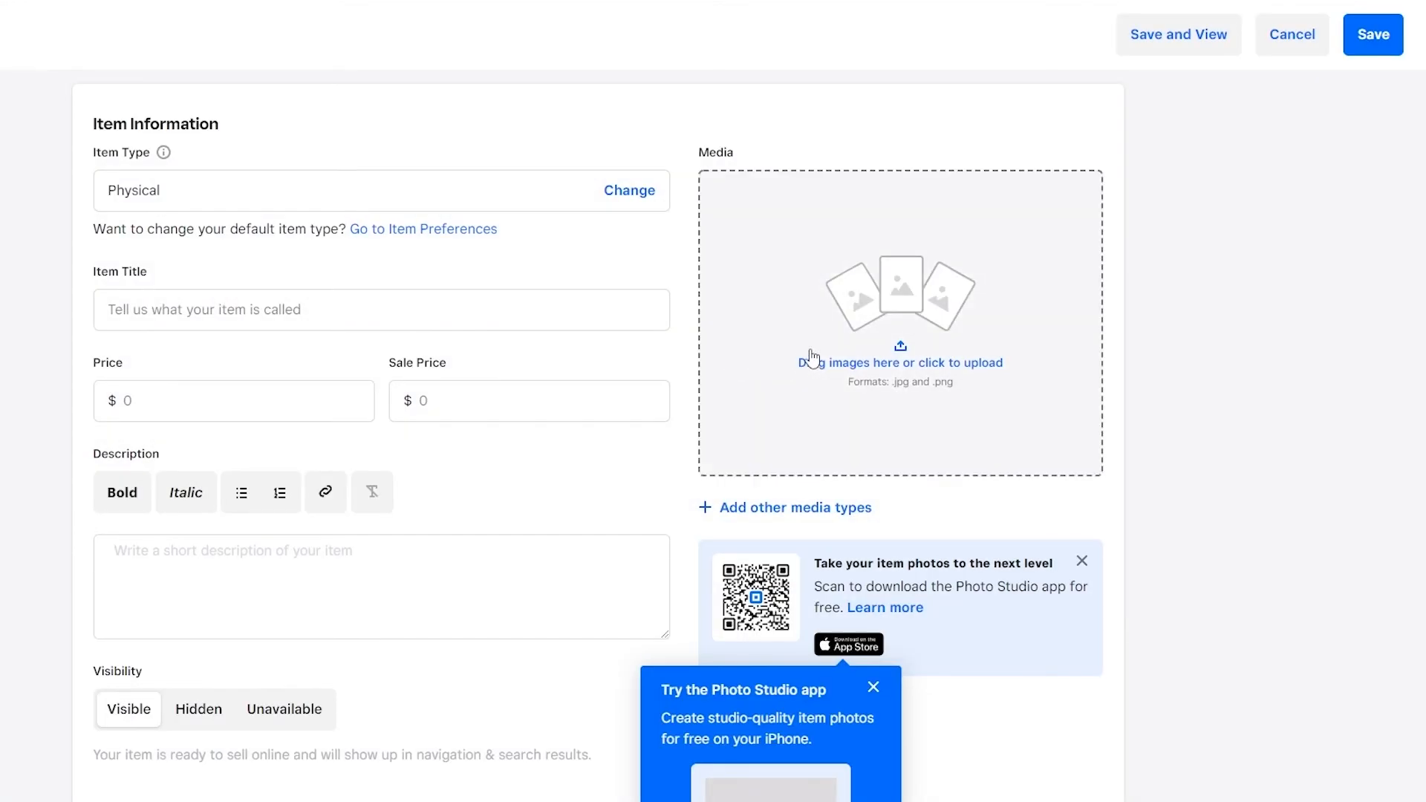
Step: Dismiss the Photo Studio app promotion and look over the new item form's title, price, description, media and visibility fields
scroll(891, 331, down, 3)
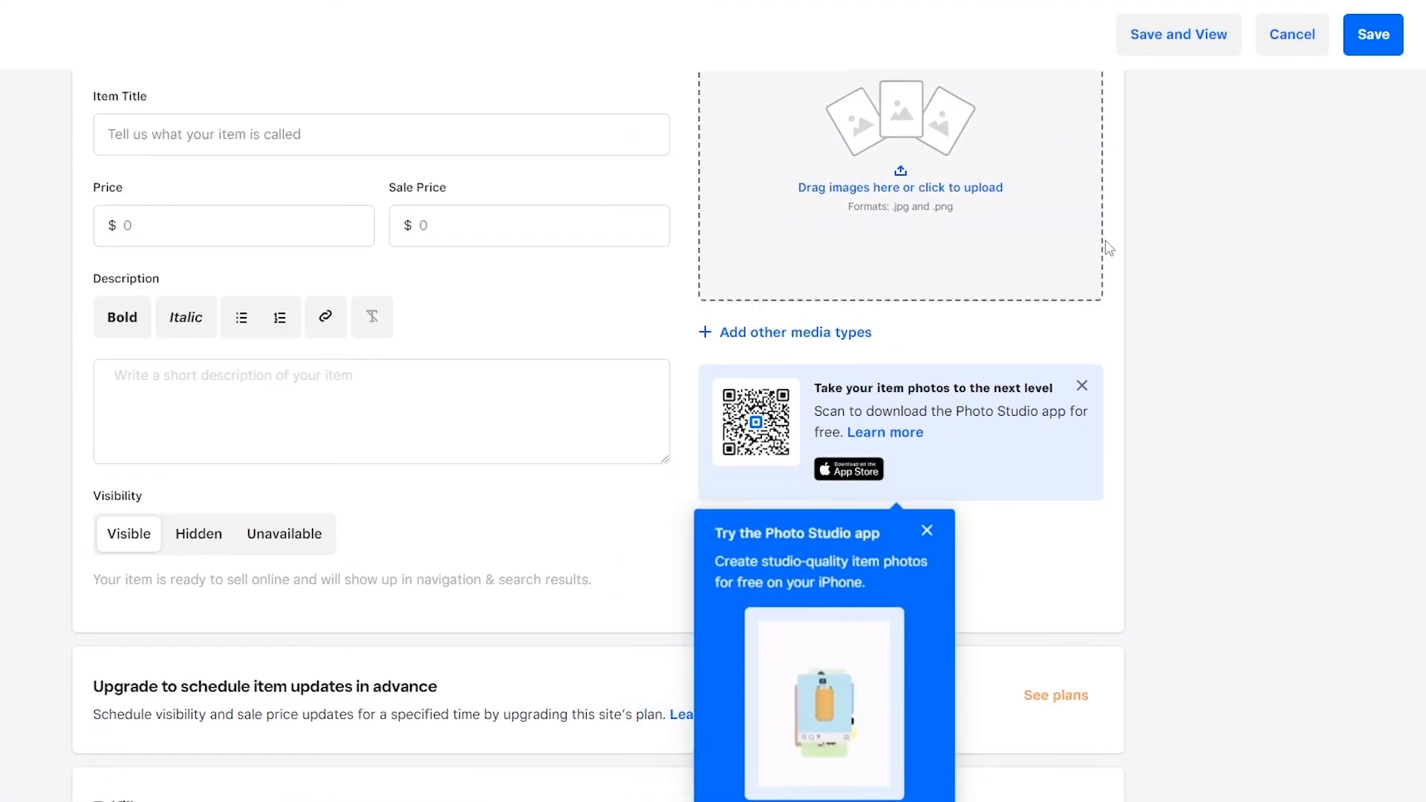
scroll(983, 330, up, 1)
scroll(982, 330, up, 2)
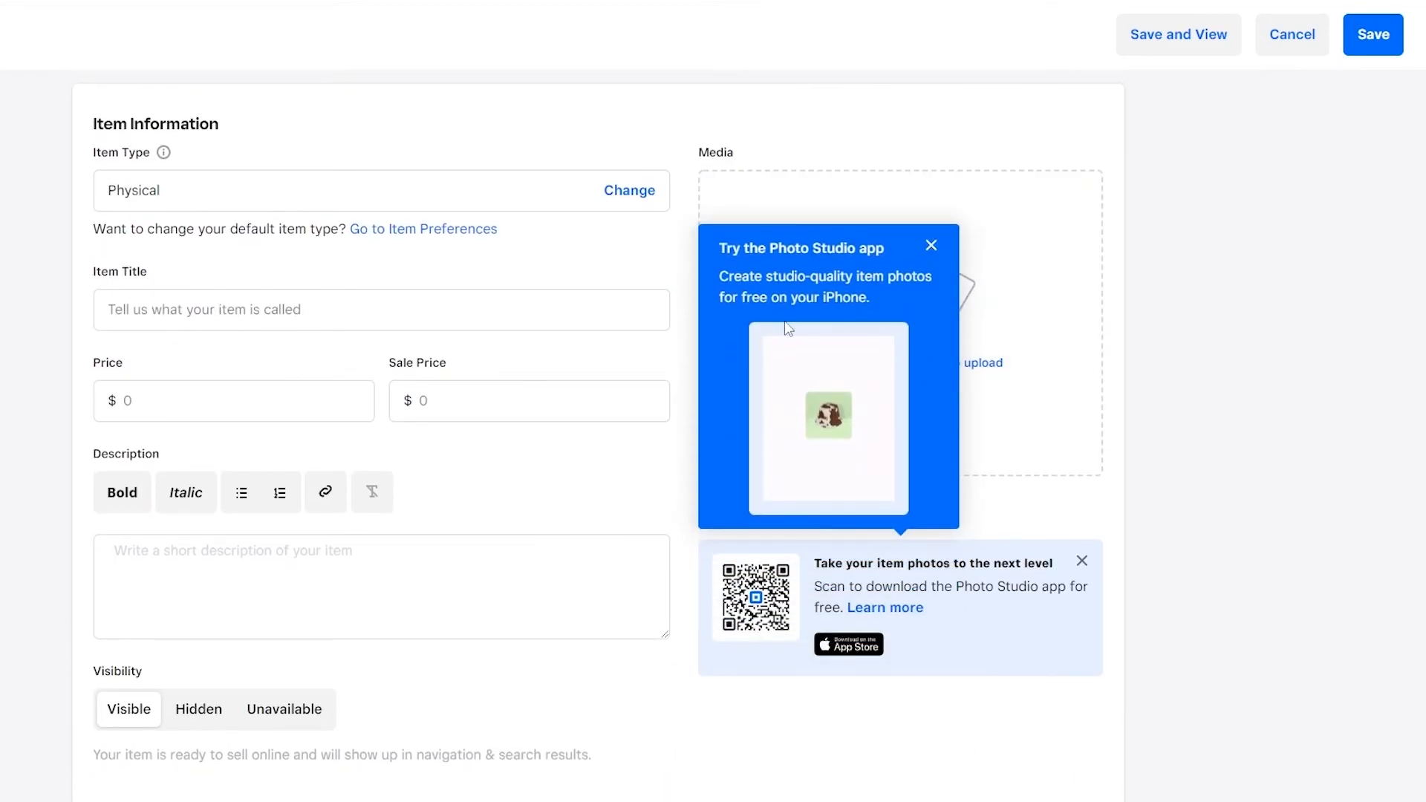
click(930, 240)
click(166, 312)
scroll(483, 434, down, 3)
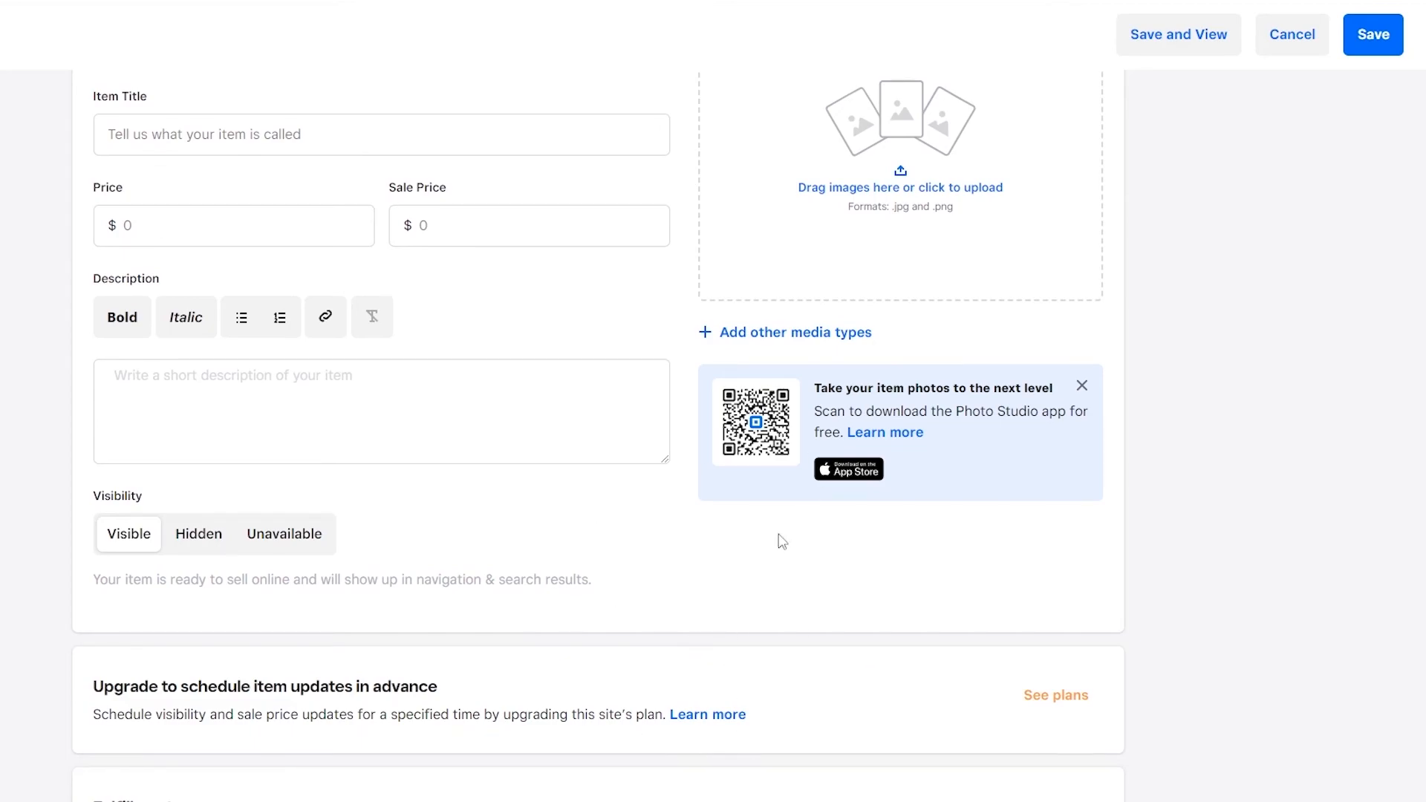
scroll(514, 708, up, 3)
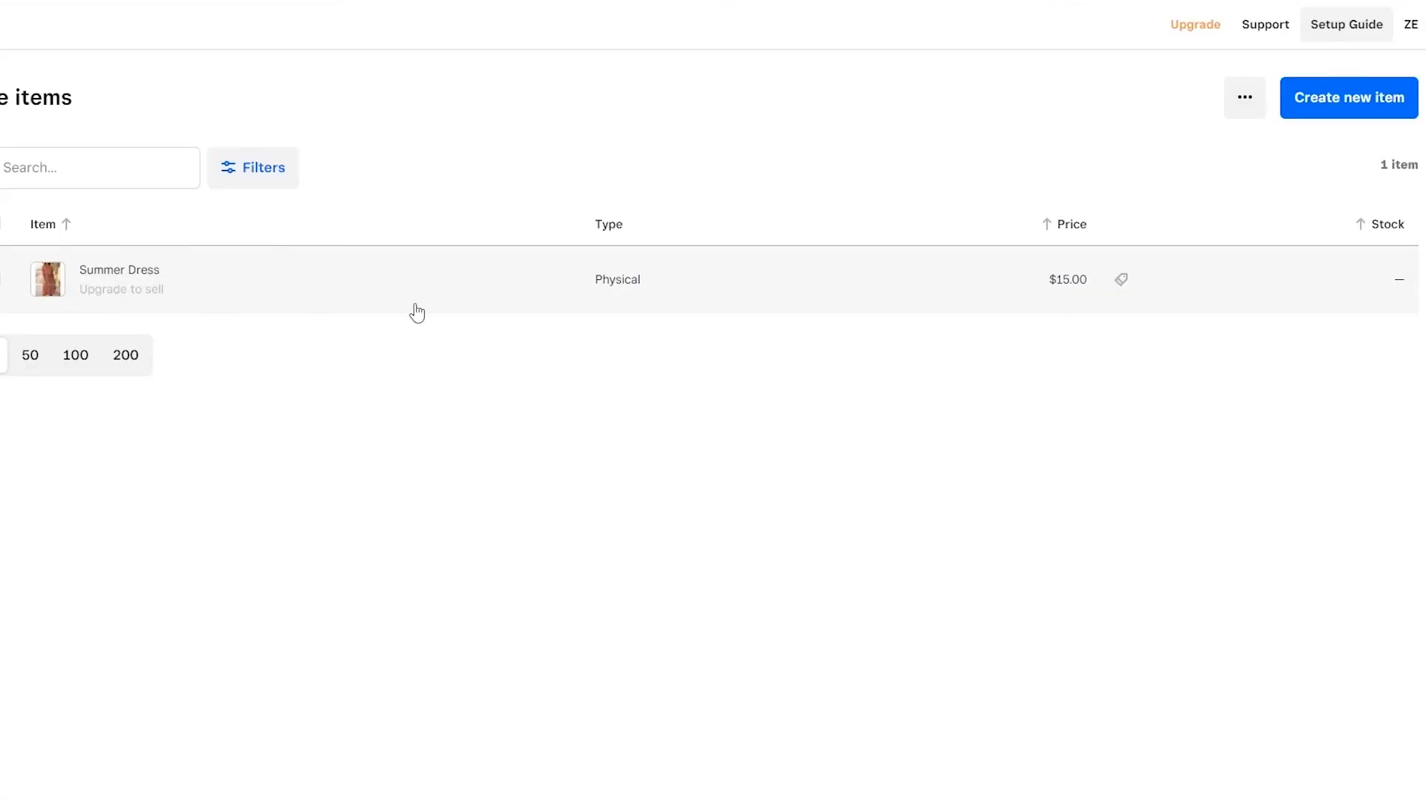
Step: Check the site items' options, then switch to the Shopify admin and view the export settings for the selected summer dress products
click(1245, 97)
click(1329, 104)
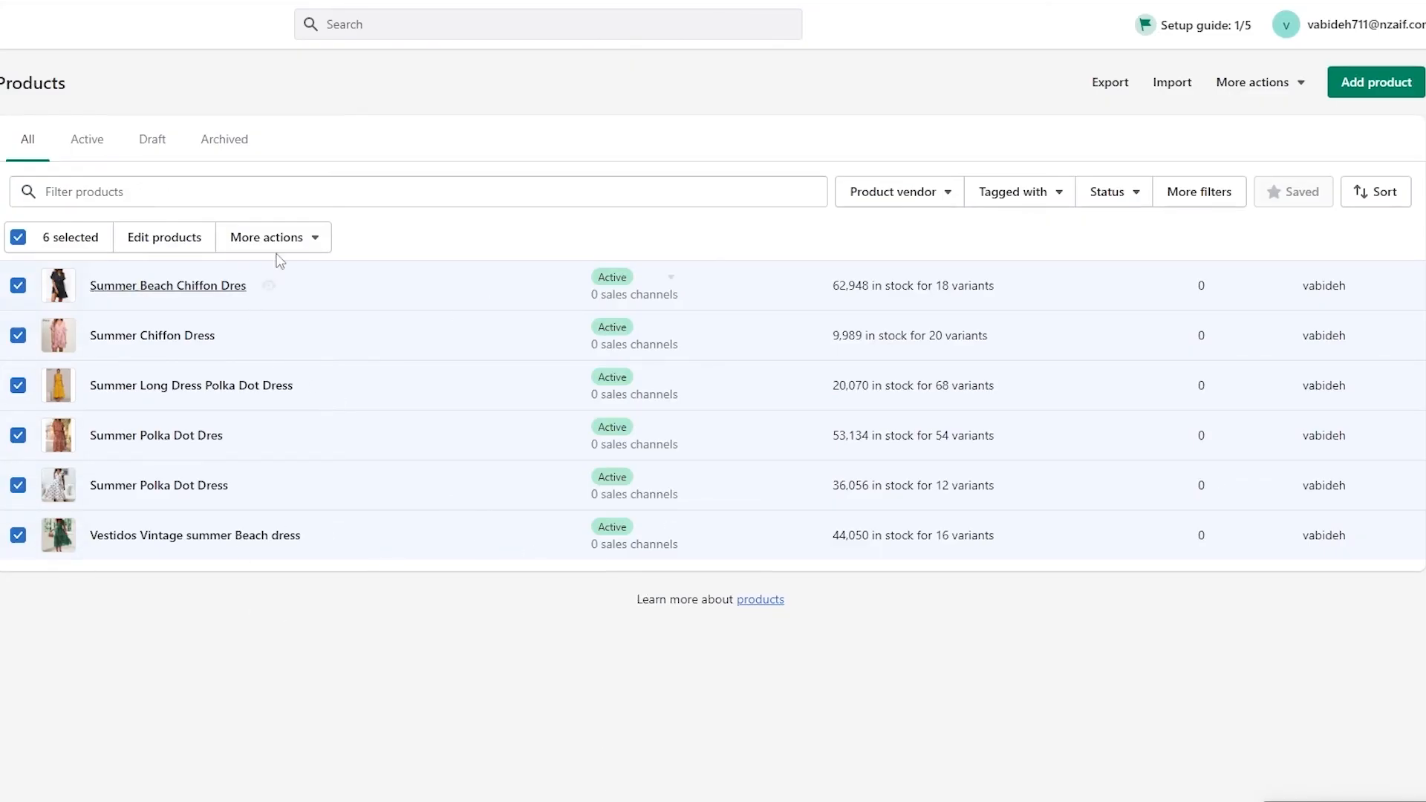
click(1102, 84)
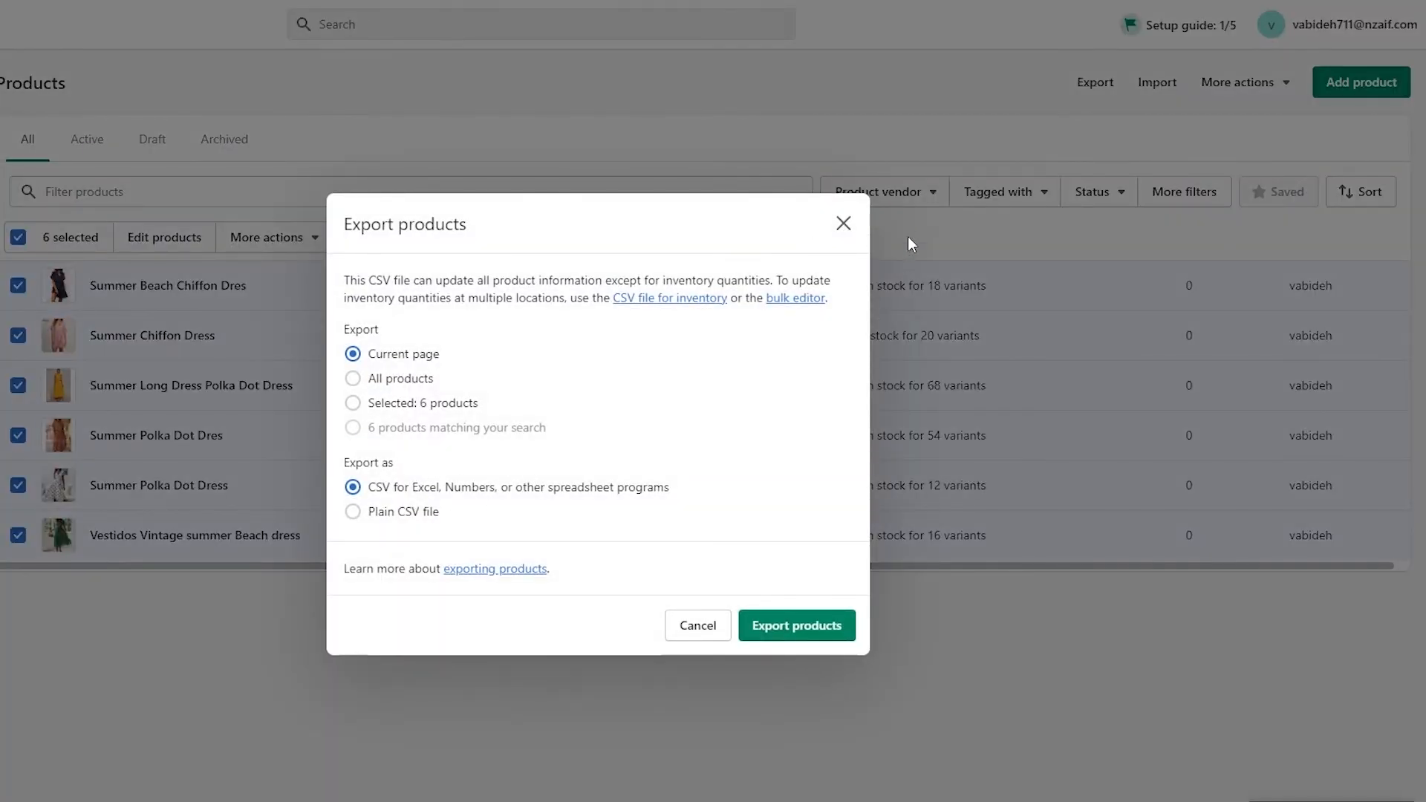
click(844, 223)
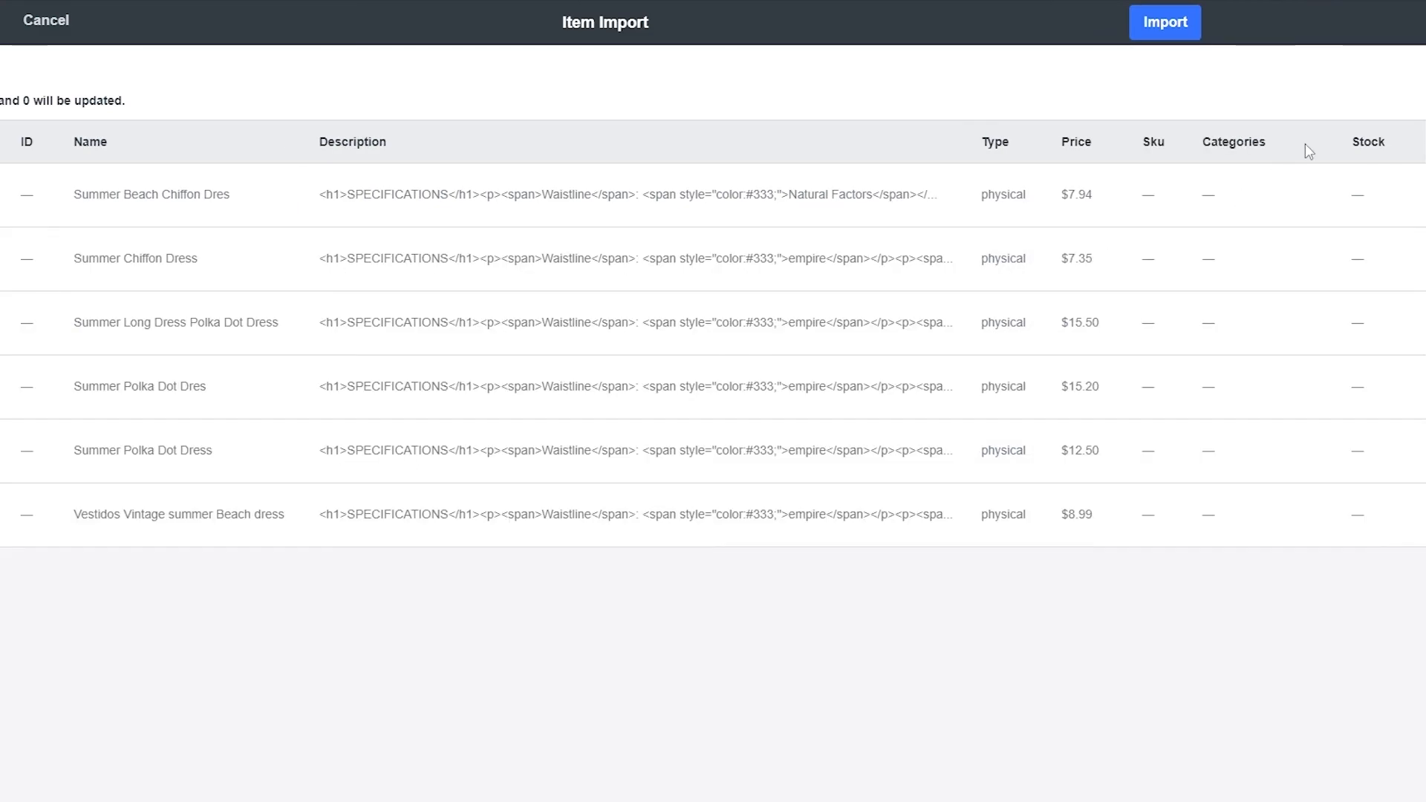
Step: Switch back to Weebly and run the item import for the listed summer dress products
click(1155, 34)
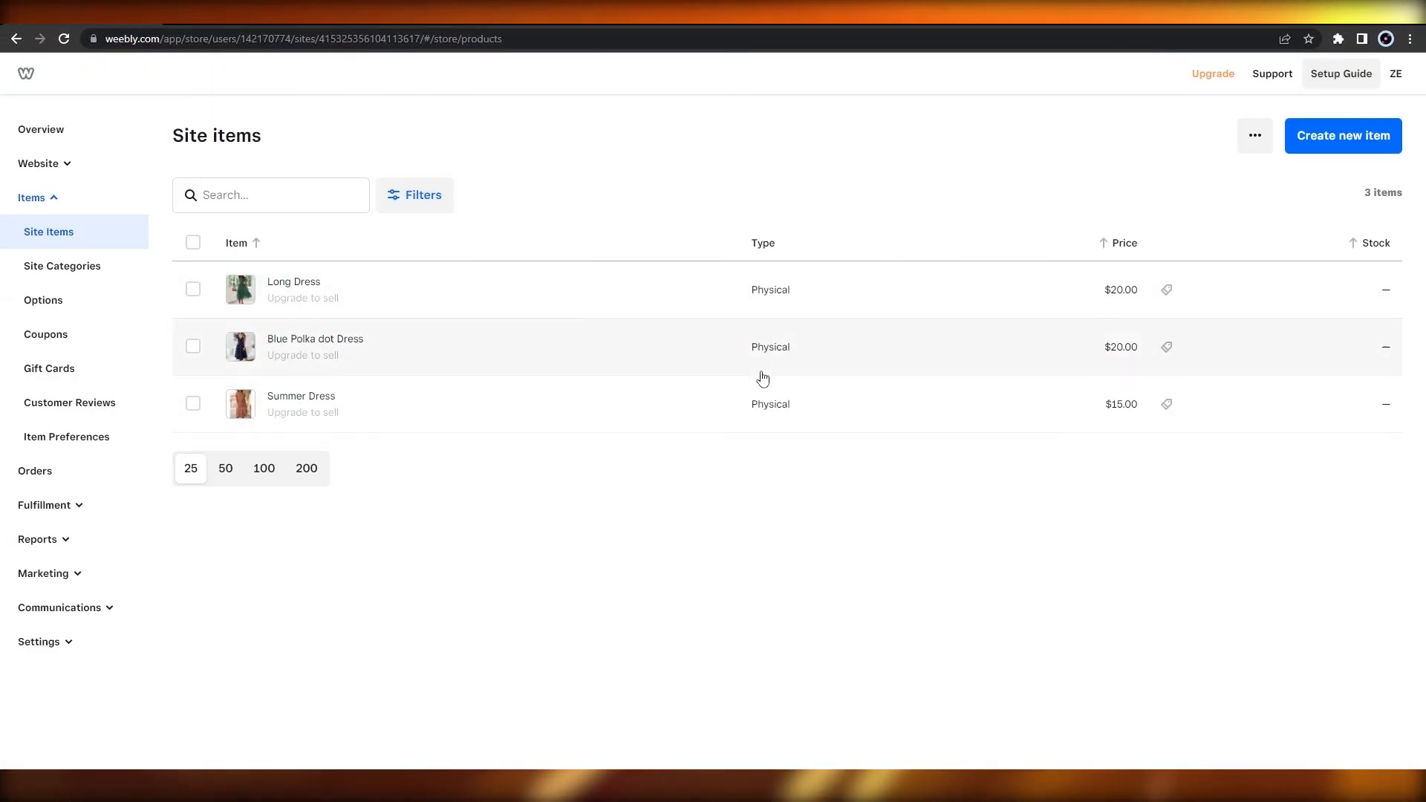
Step: Look over the site items and find the payment gateway step in the overview's setup guide
mouse_move(296, 303)
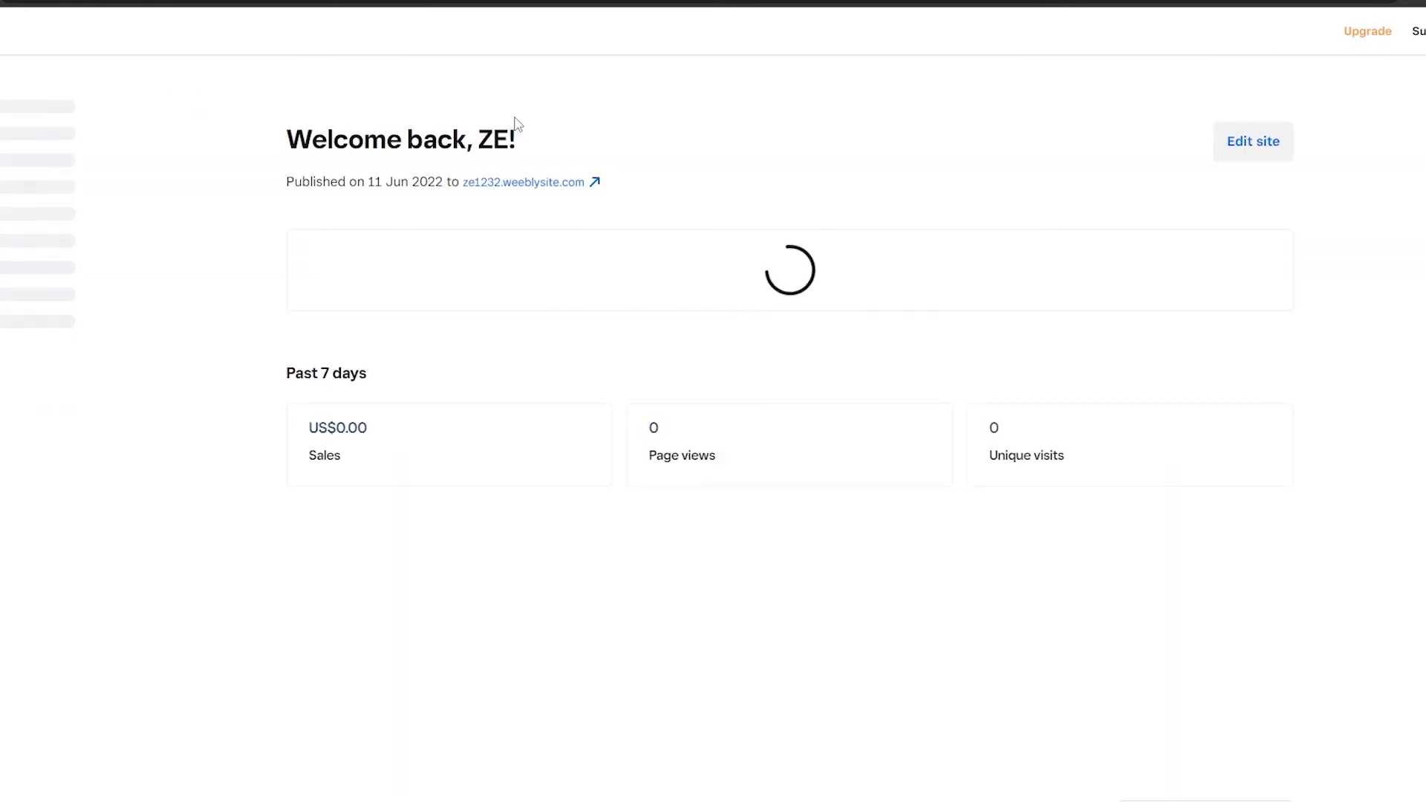
scroll(248, 339, down, 1)
scroll(308, 455, down, 3)
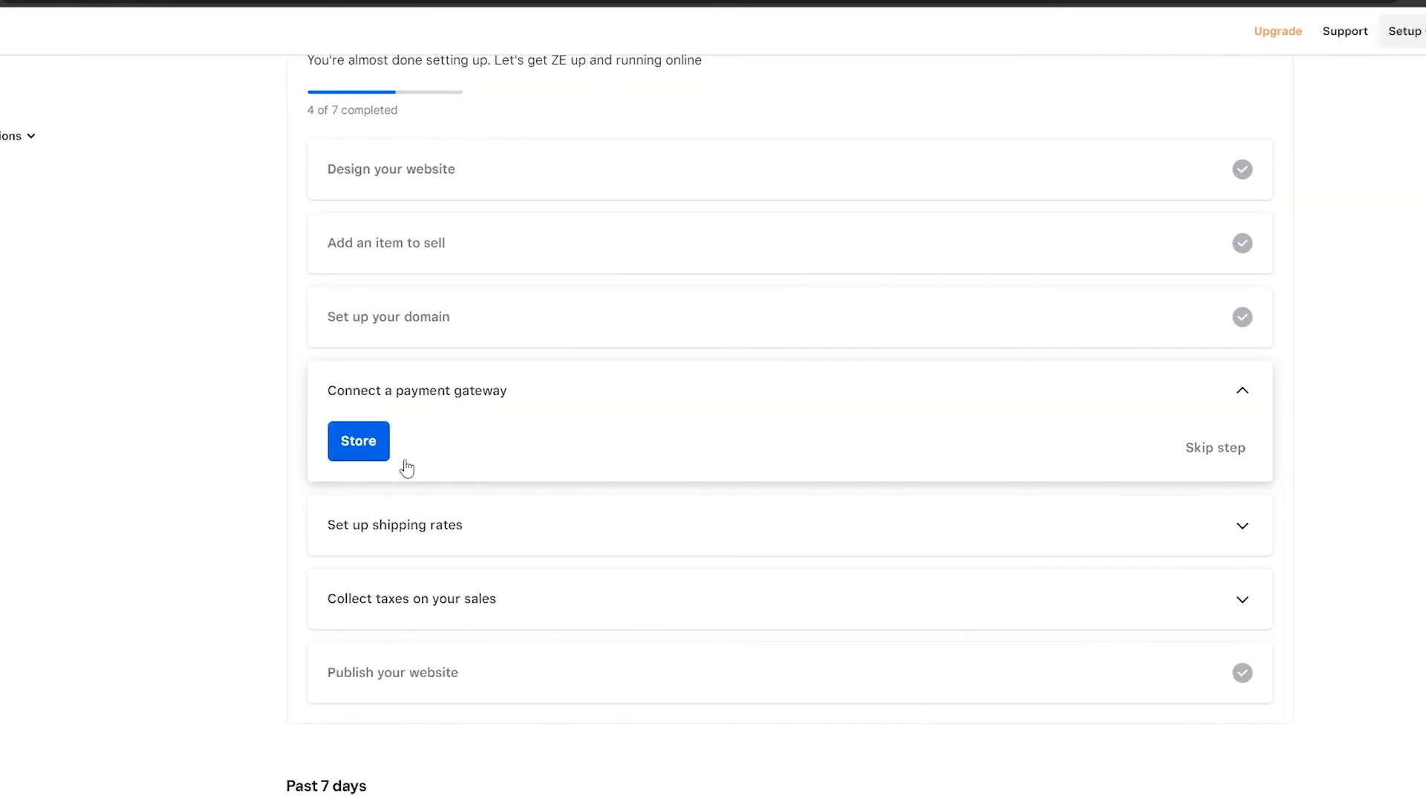